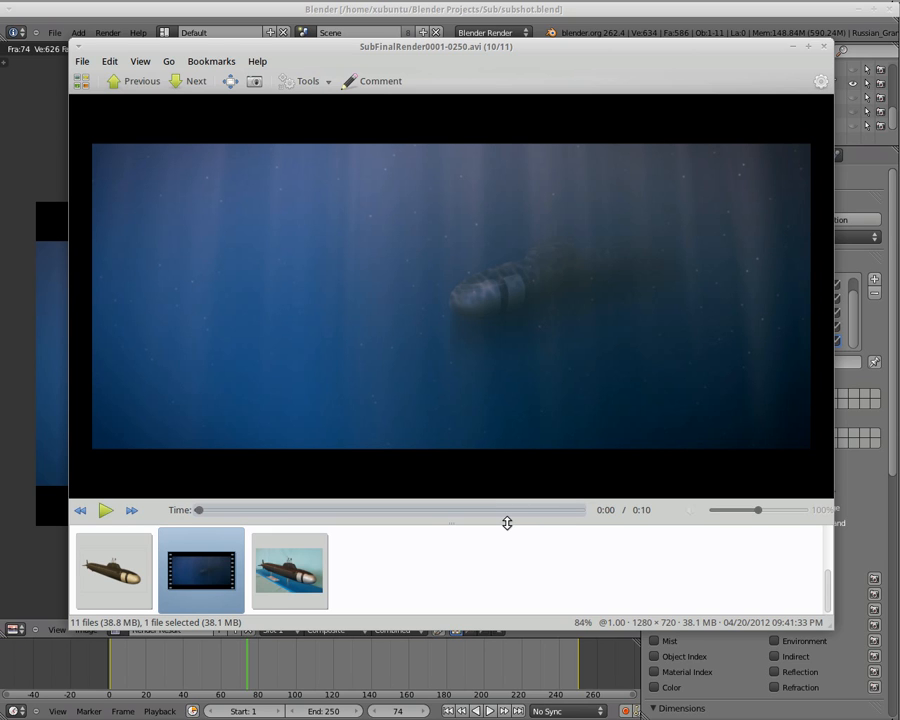
Step: Play the SubFinalRender0001-0250.avi video and view the Russian_Graney_Class_Nuclear-Powered_Attack_Submarine.jpg source photo
left_click(105, 512)
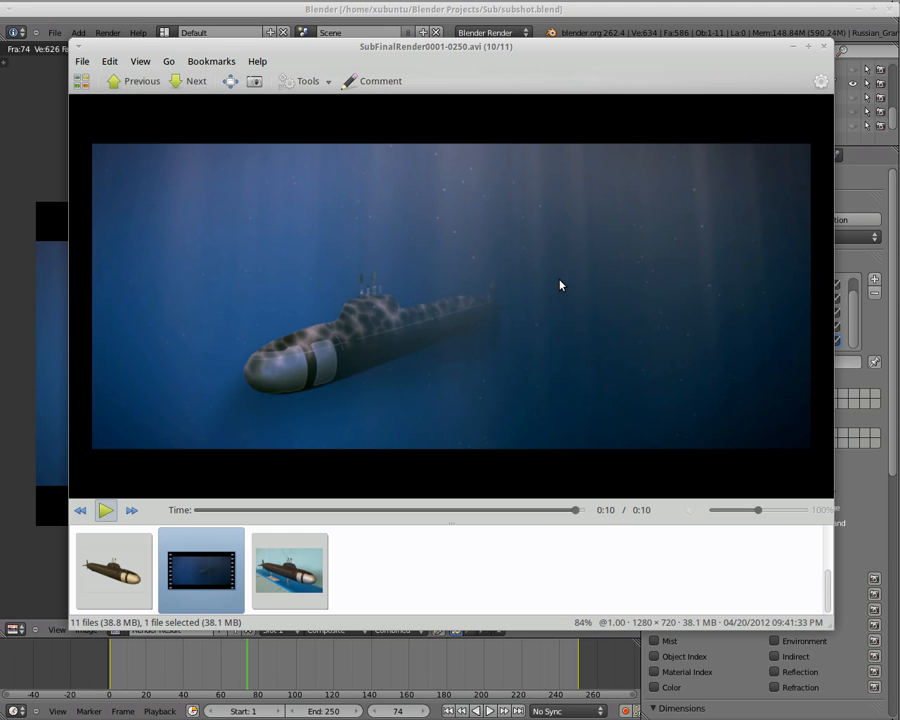
key("Right")
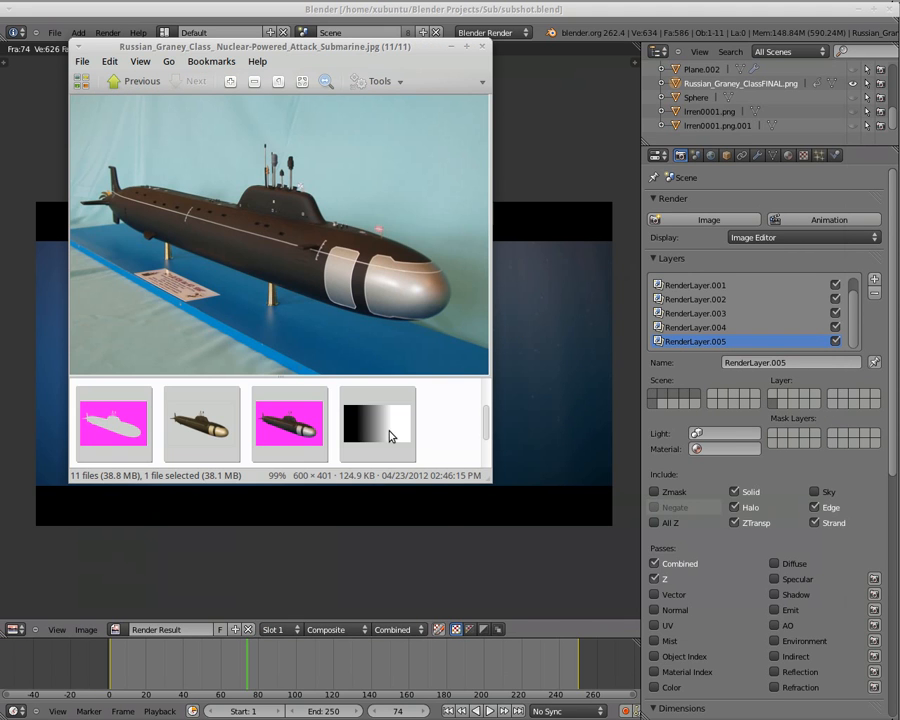
left_click_drag(242, 44, 304, 108)
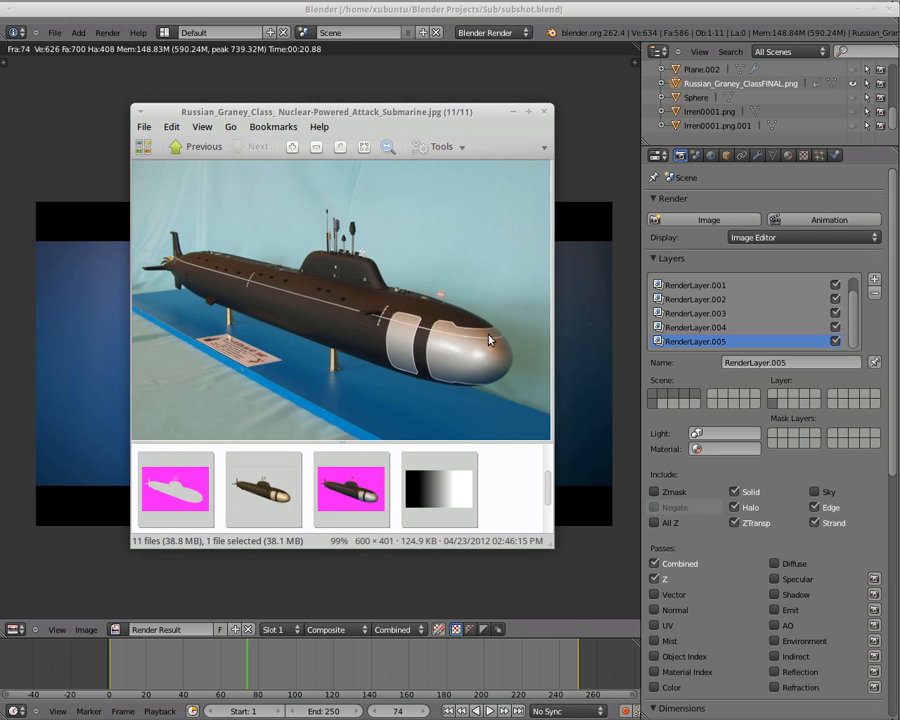
Step: Compare the submarine's magenta-background cutout, the Russian_Graney_ClassMASK.png mask and the transparent Russian_Graney_ClassFINAL.png image
left_click(352, 490)
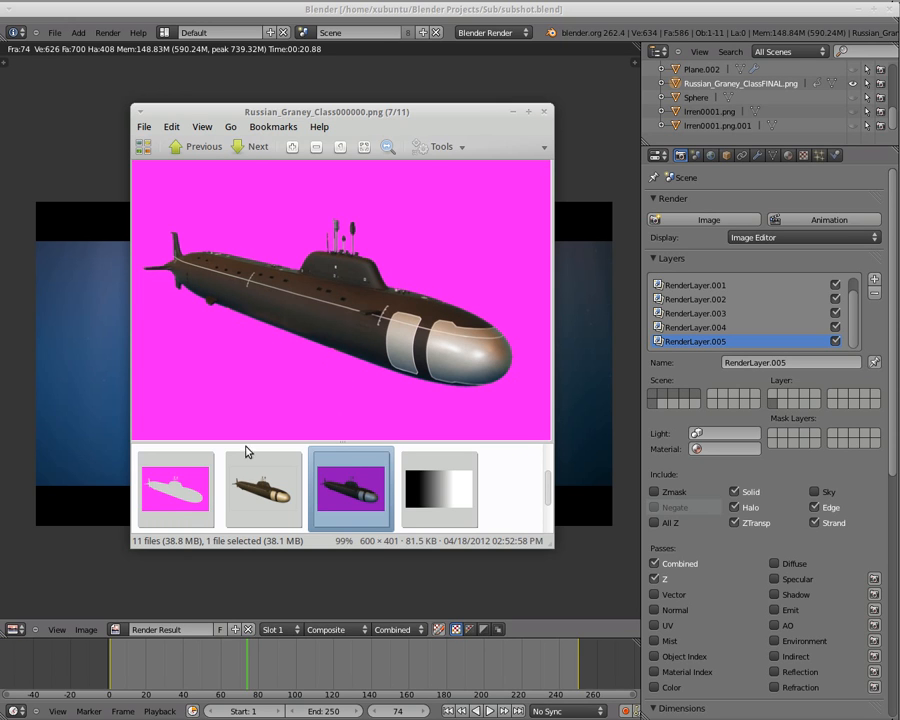
left_click(190, 479)
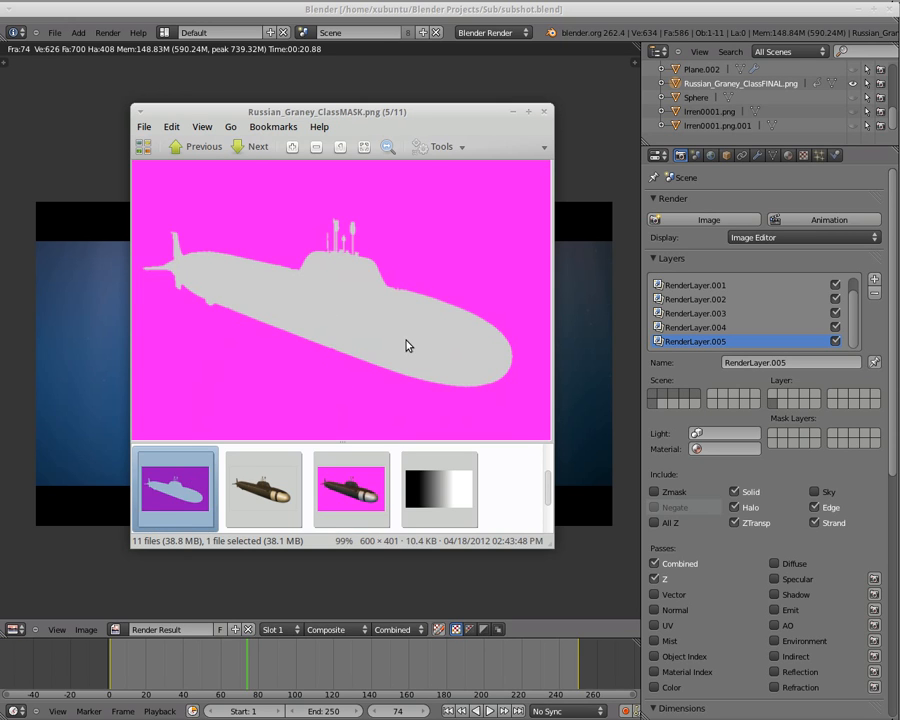
left_click(348, 490)
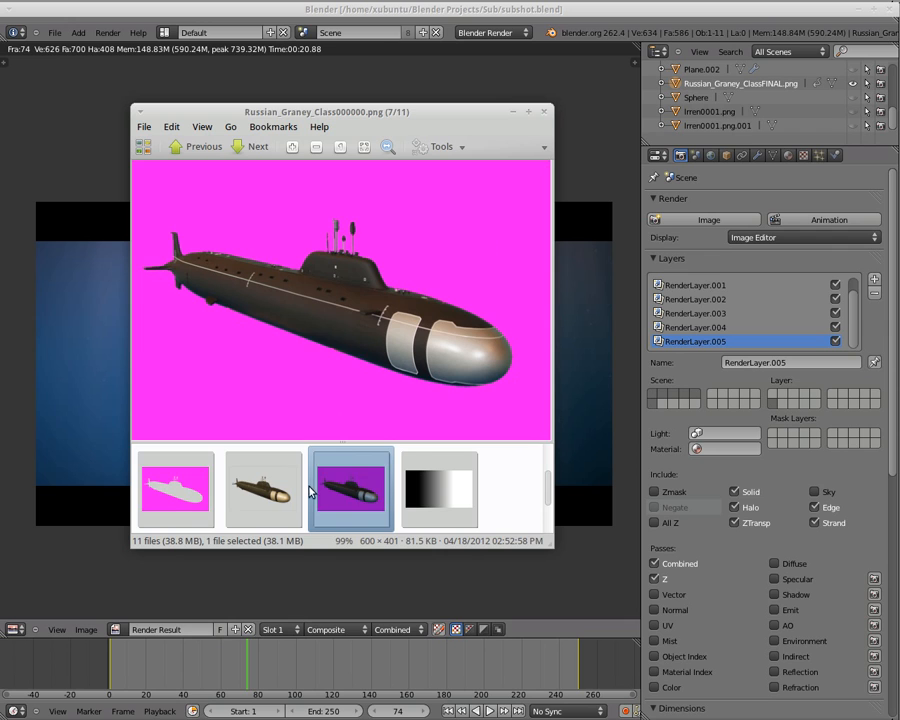
left_click(263, 490)
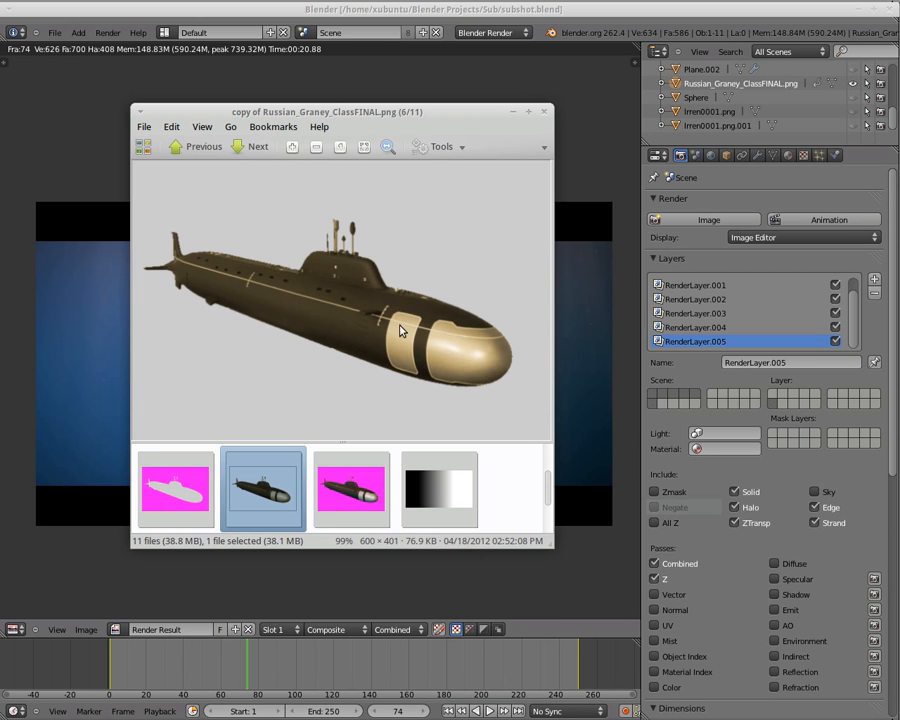
left_click(363, 483)
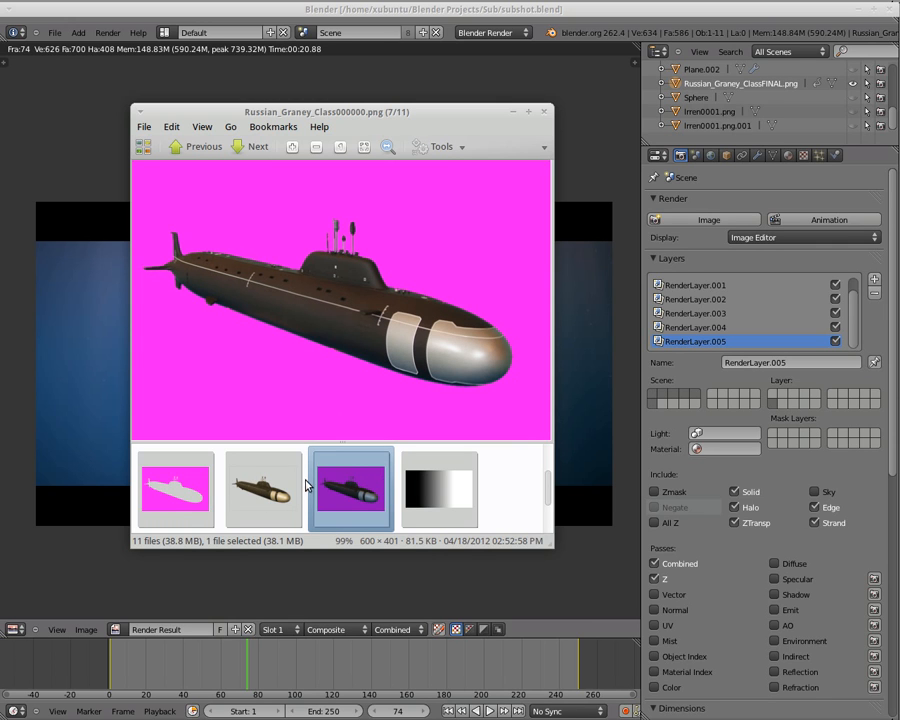
scroll(542, 500, "down", 3)
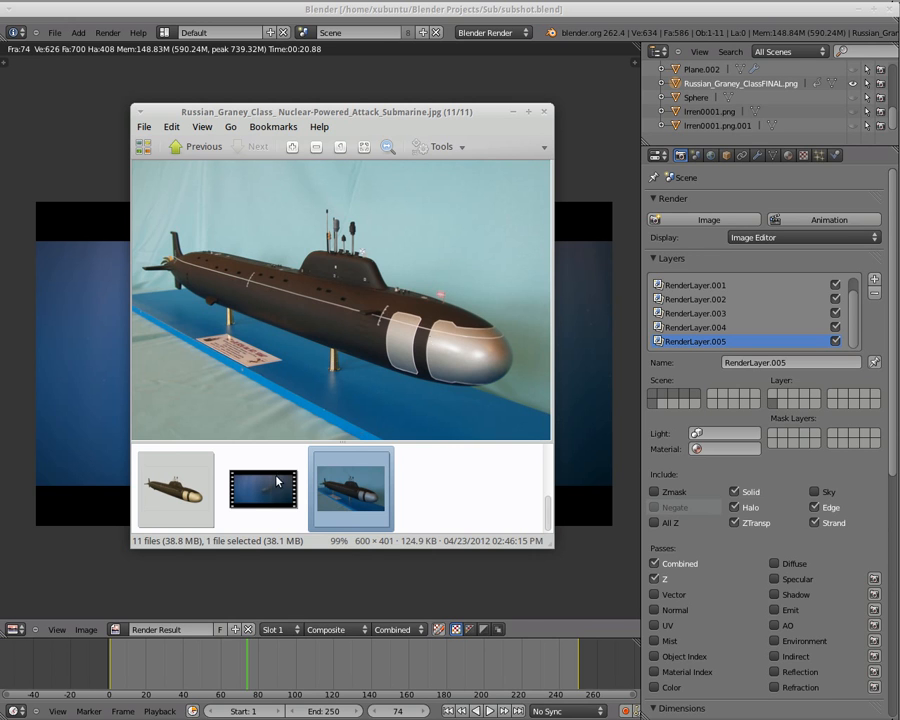
left_click(201, 482)
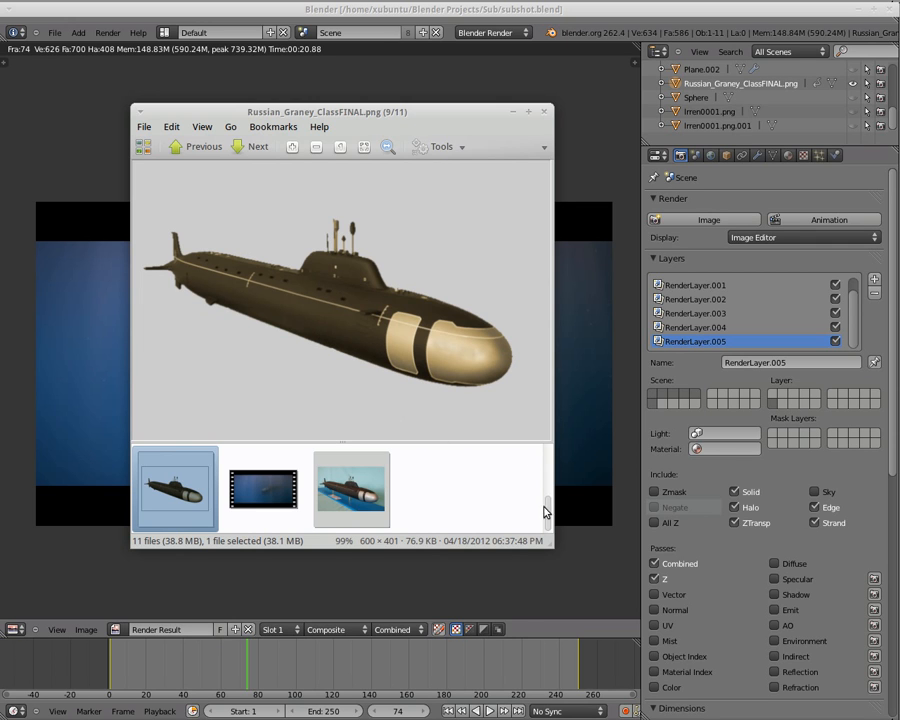
Step: View the depthramp.png gradient, the 1280x720_Vignette.png image and the letterbox bars image among the project files
left_click_drag(548, 516, 554, 487)
left_click(438, 488)
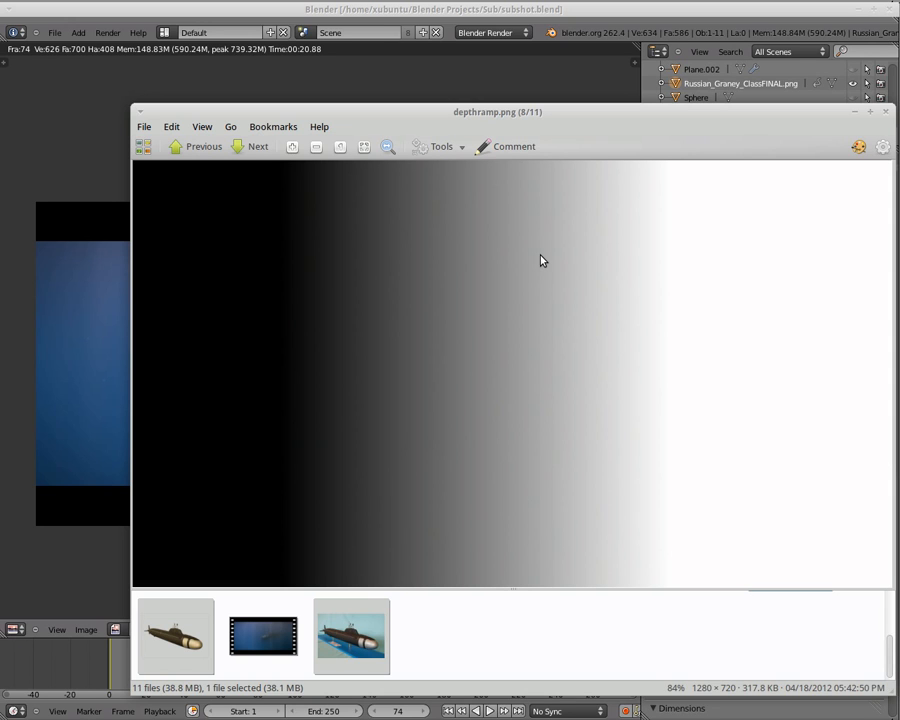
left_click_drag(549, 112, 454, 84)
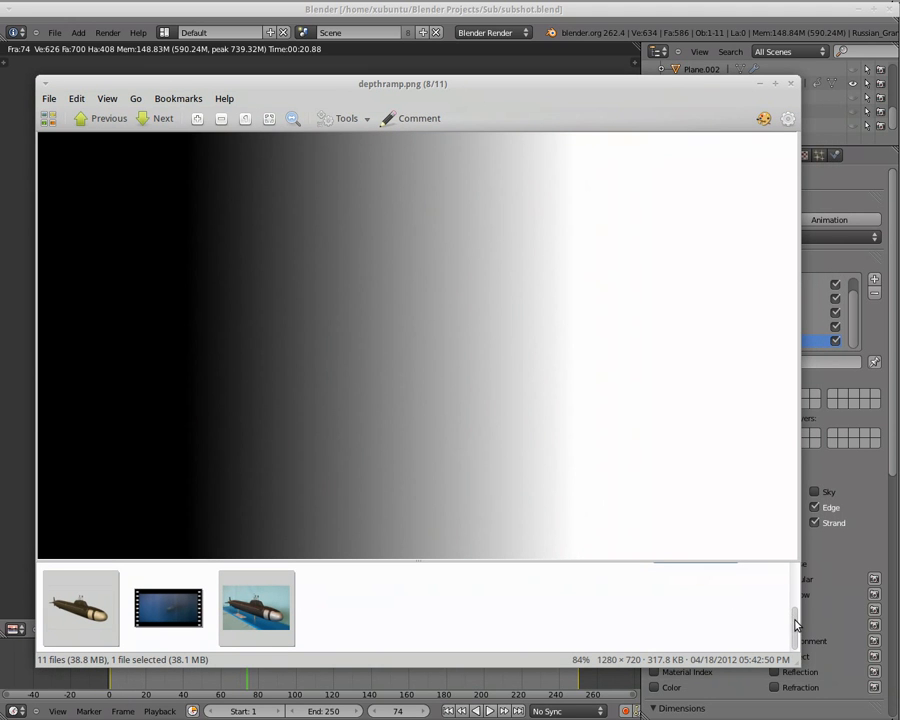
left_click_drag(795, 609, 796, 574)
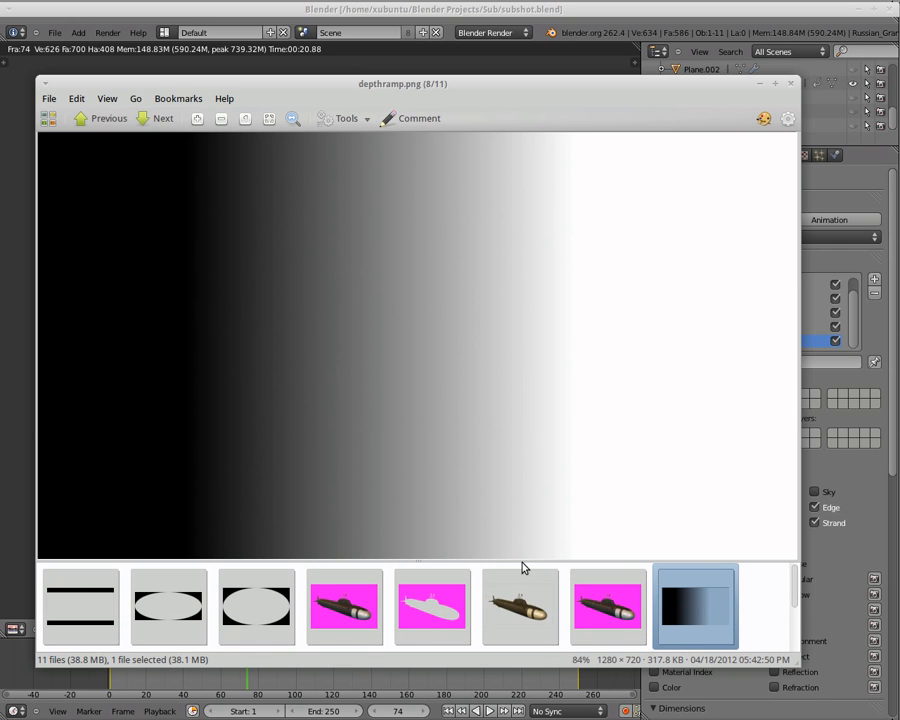
left_click(255, 615)
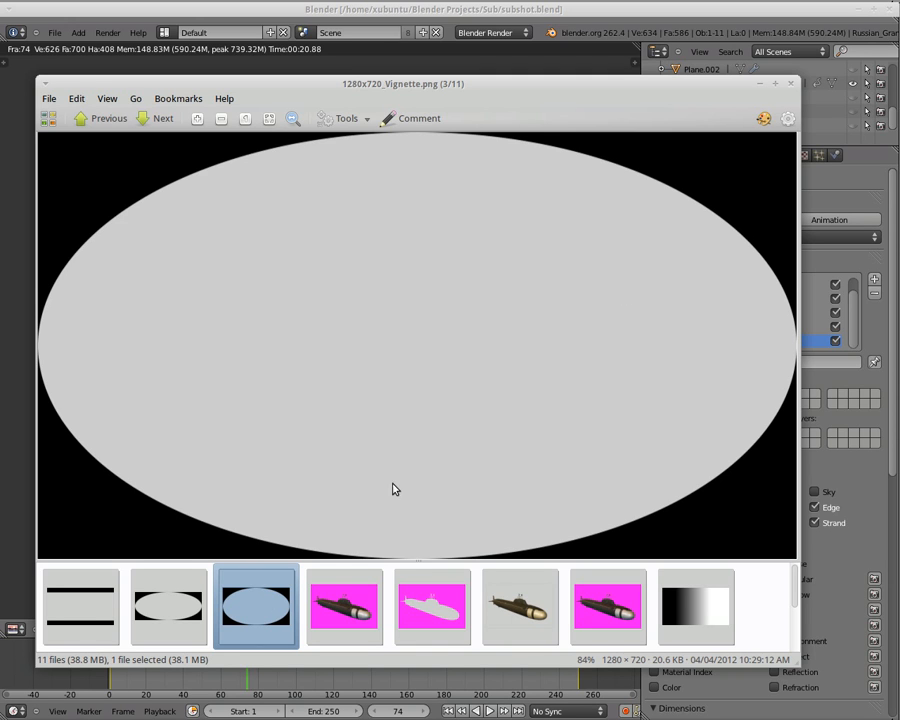
left_click(90, 594)
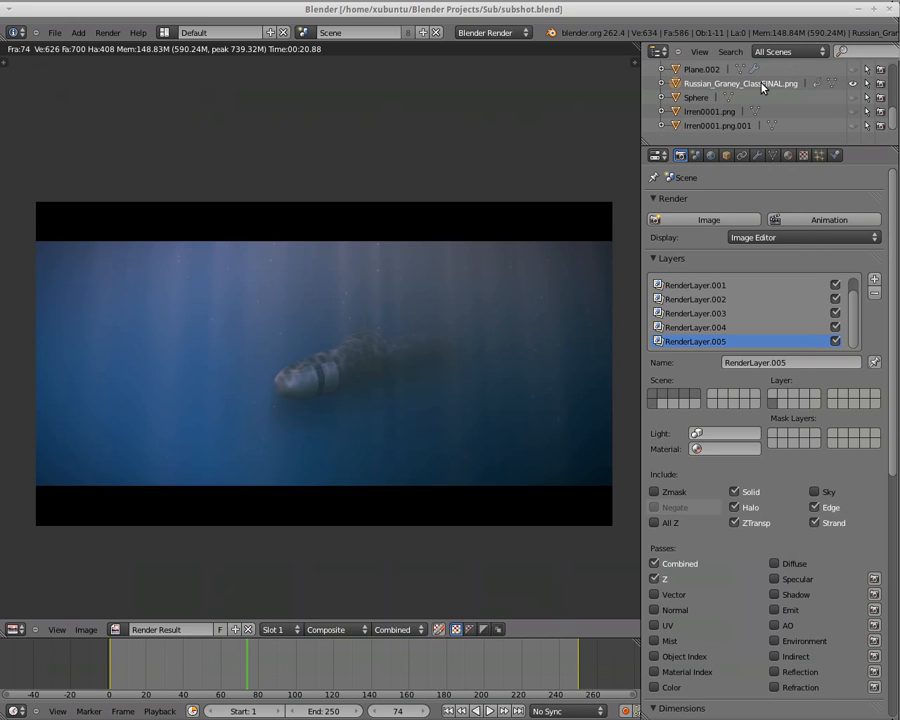
Step: Switch to Blender and show the submarine image plane in the 3D View, seen from the camera and from an angle
left_click(760, 86)
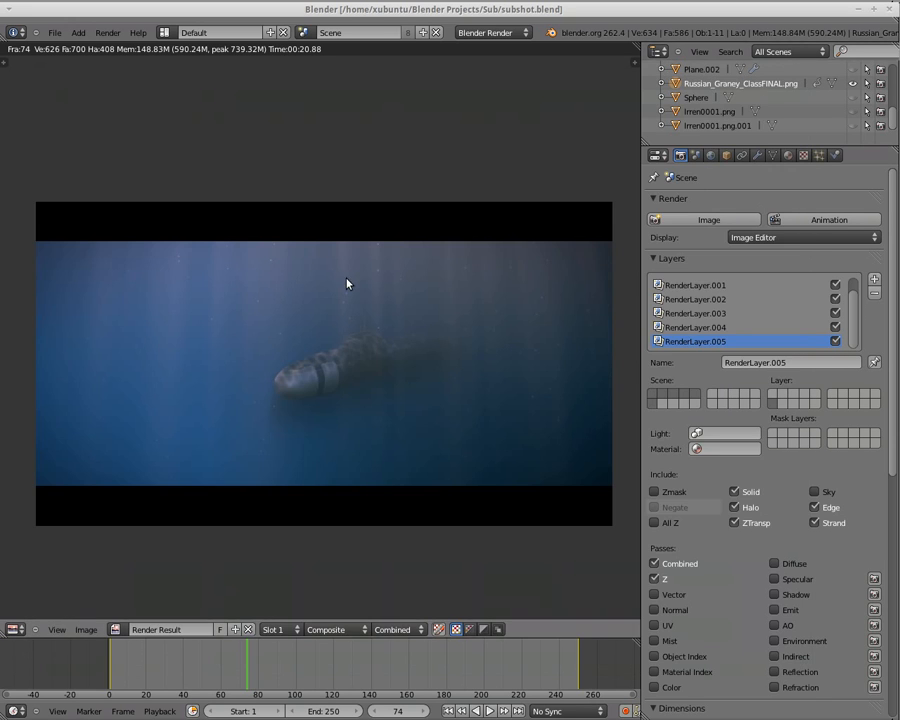
left_click(19, 630)
left_click(30, 615)
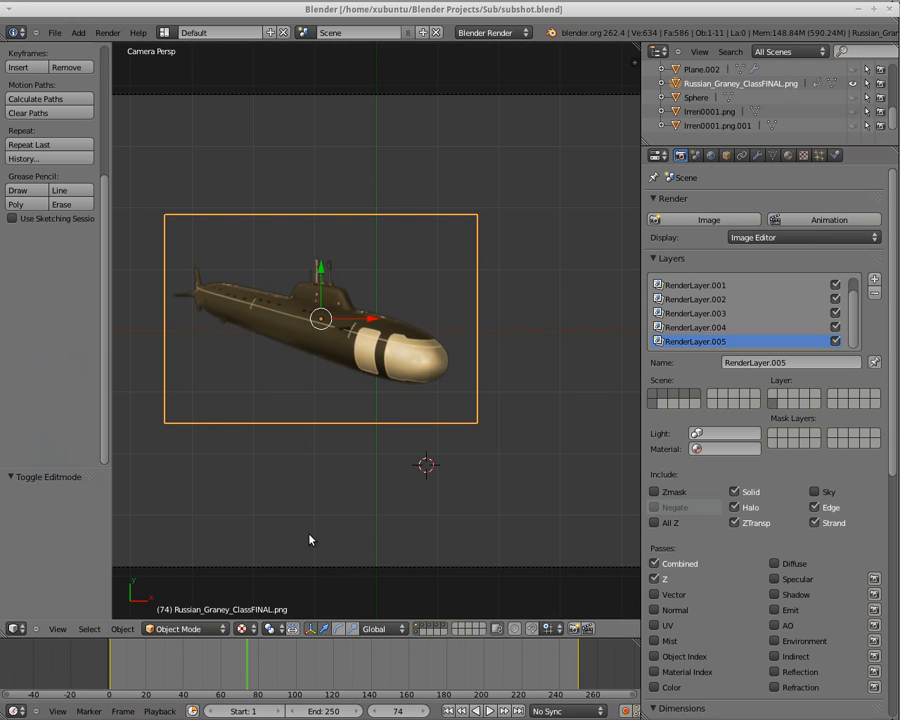
scroll(406, 408, "down", 2)
scroll(397, 386, "up", 1)
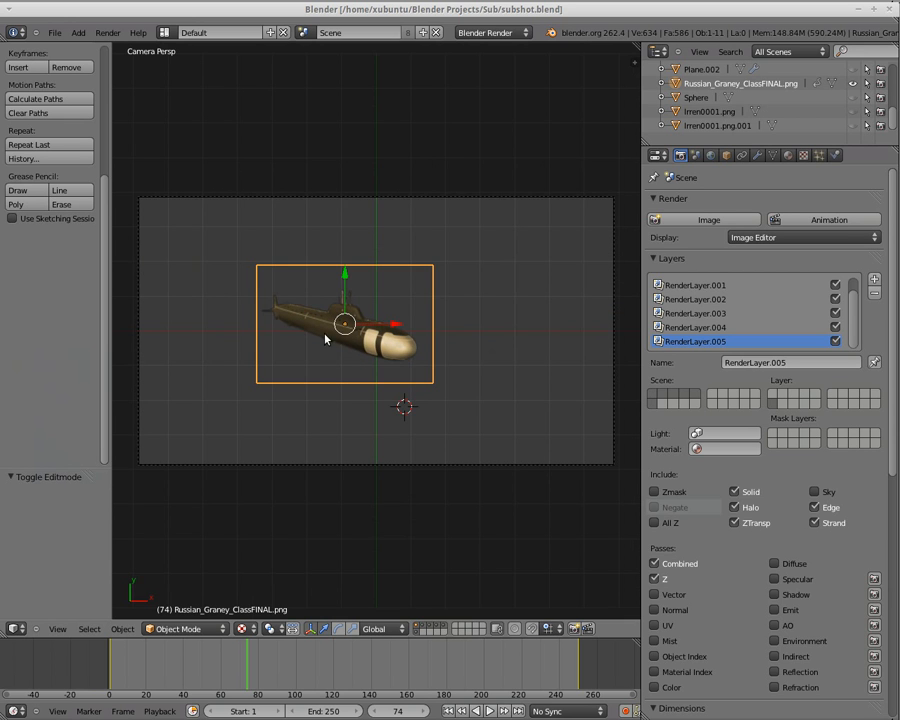
middle_click_drag(466, 354, 314, 256)
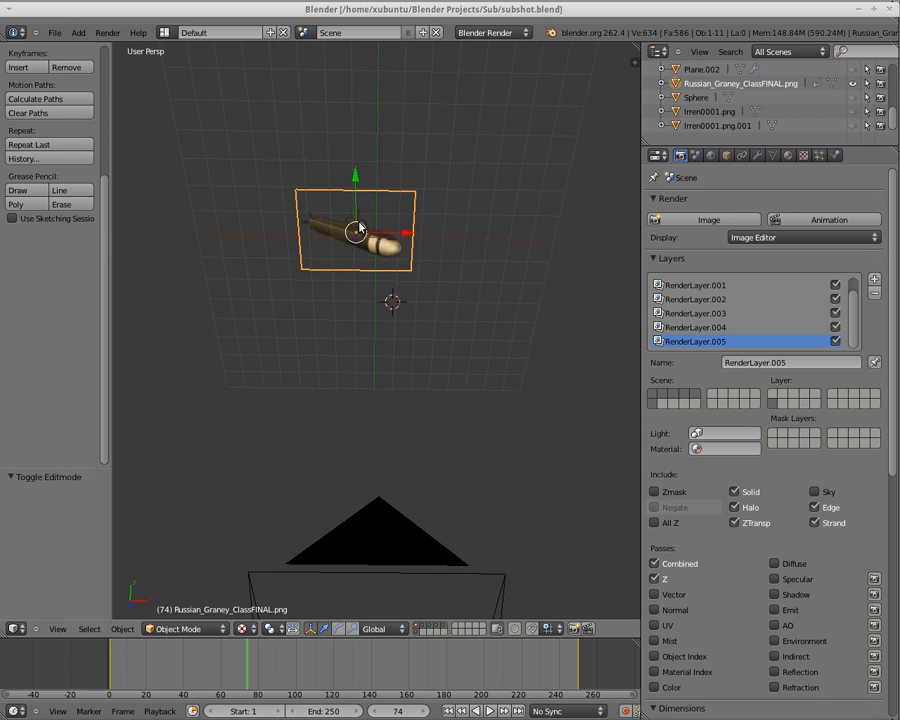
Step: Search the user preferences' add-ons for "plane" to locate Import Images as Planes, and check the available import formats
left_click(53, 38)
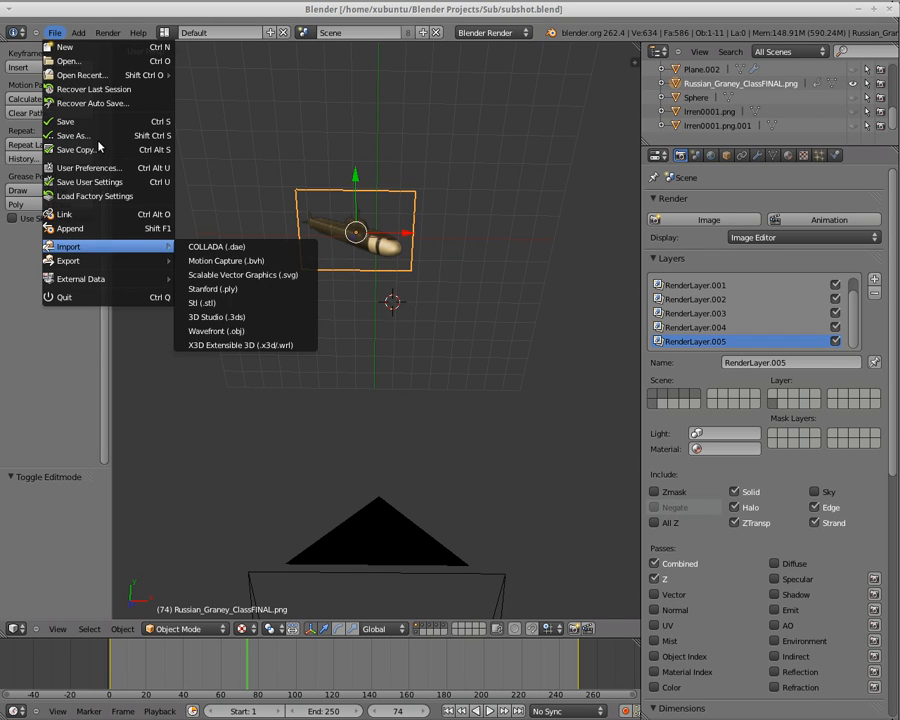
left_click(67, 168)
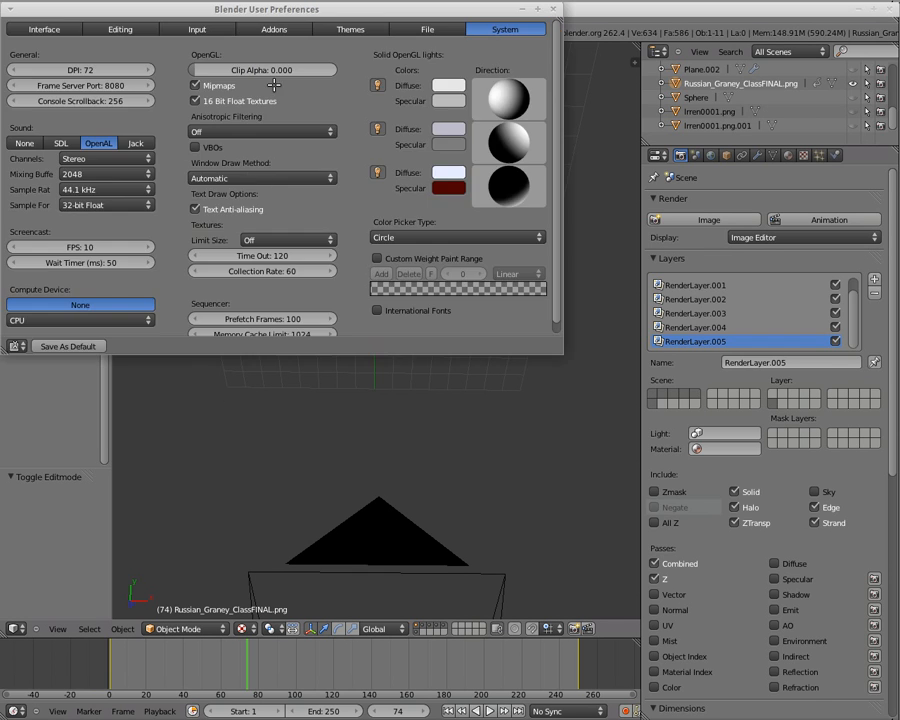
left_click(274, 29)
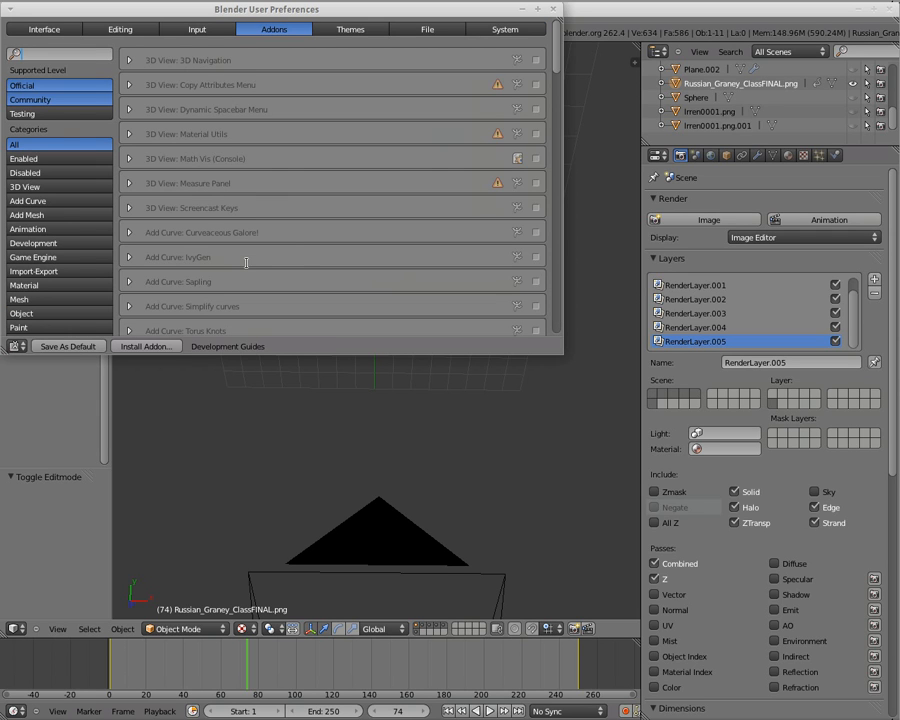
type("plane")
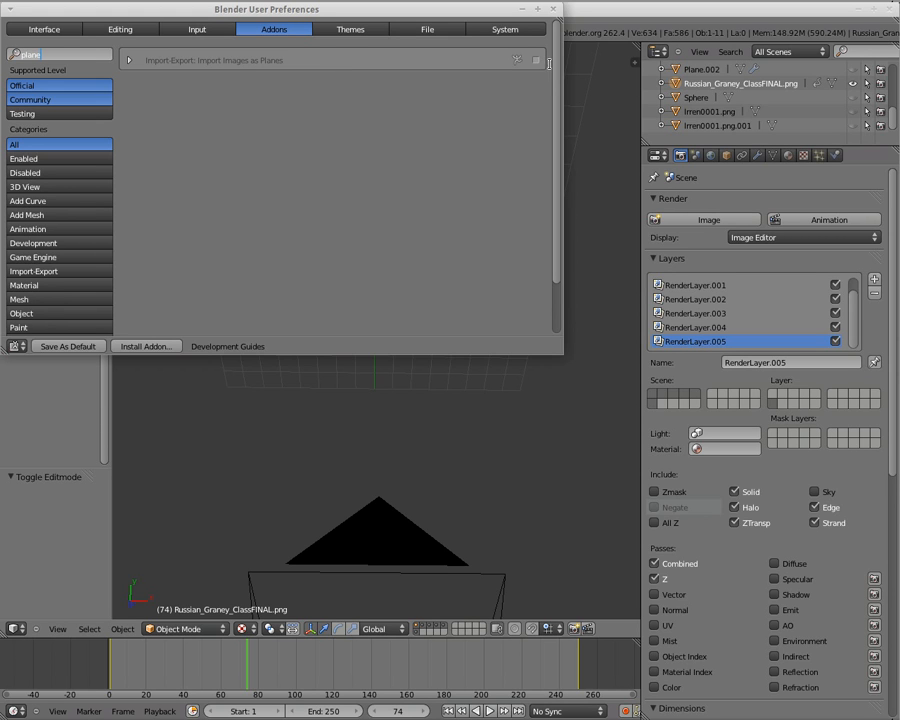
left_click(537, 63)
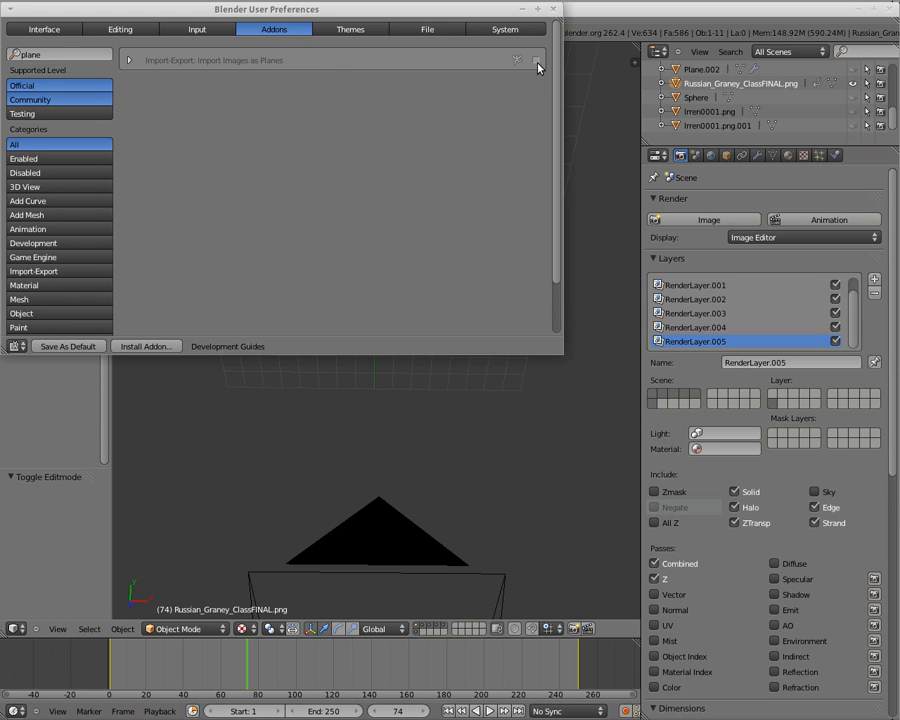
left_click(553, 8)
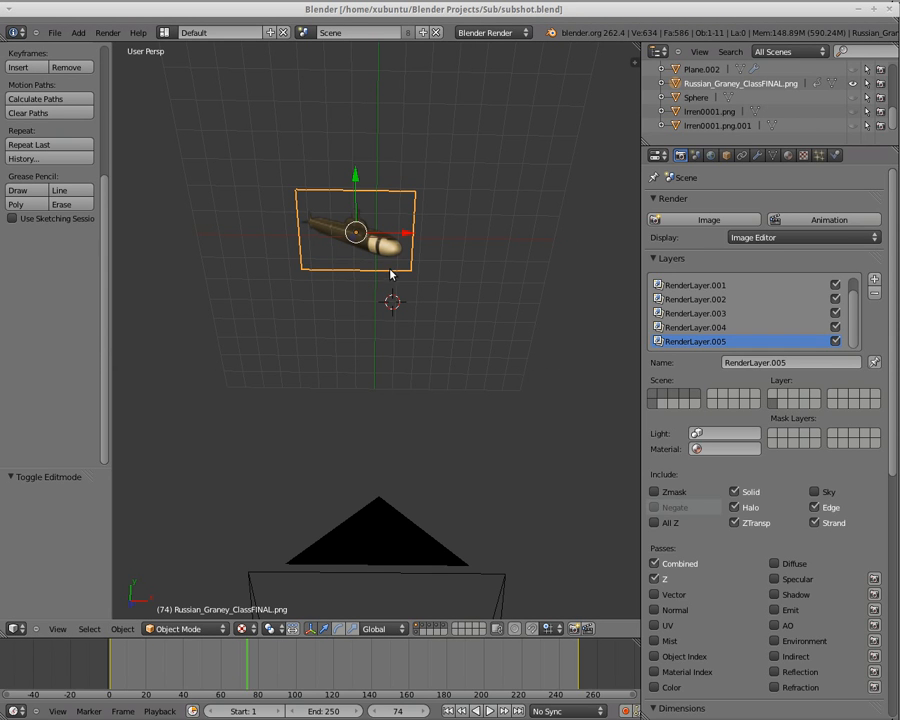
left_click(57, 33)
mouse_move(66, 246)
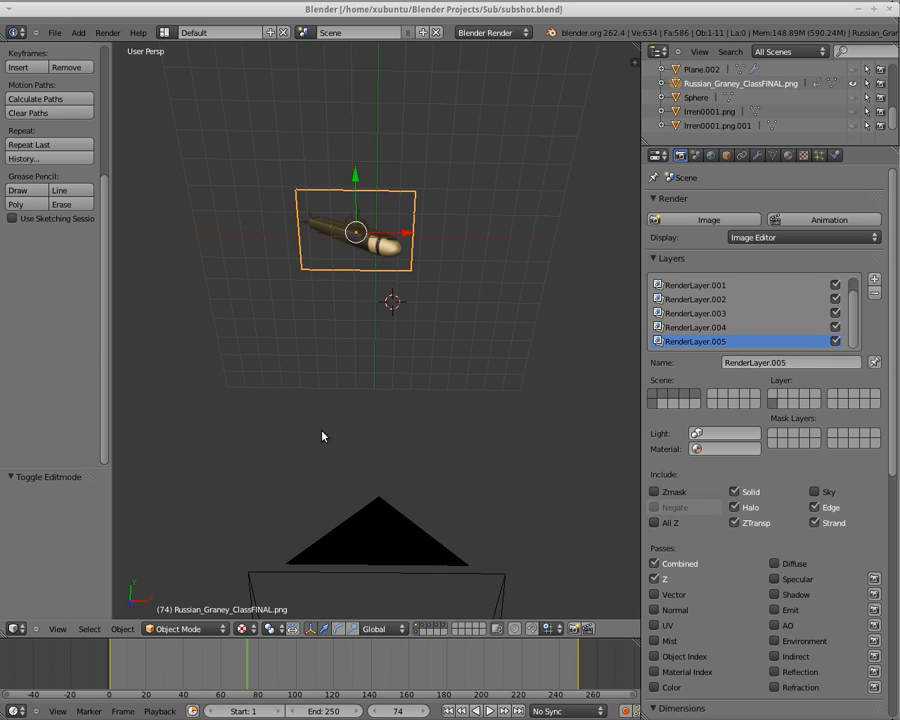
Step: Play the submarine plane's animation through the camera and again from the first frame in an angled perspective view
left_click(58, 629)
left_click(84, 581)
left_click(489, 711)
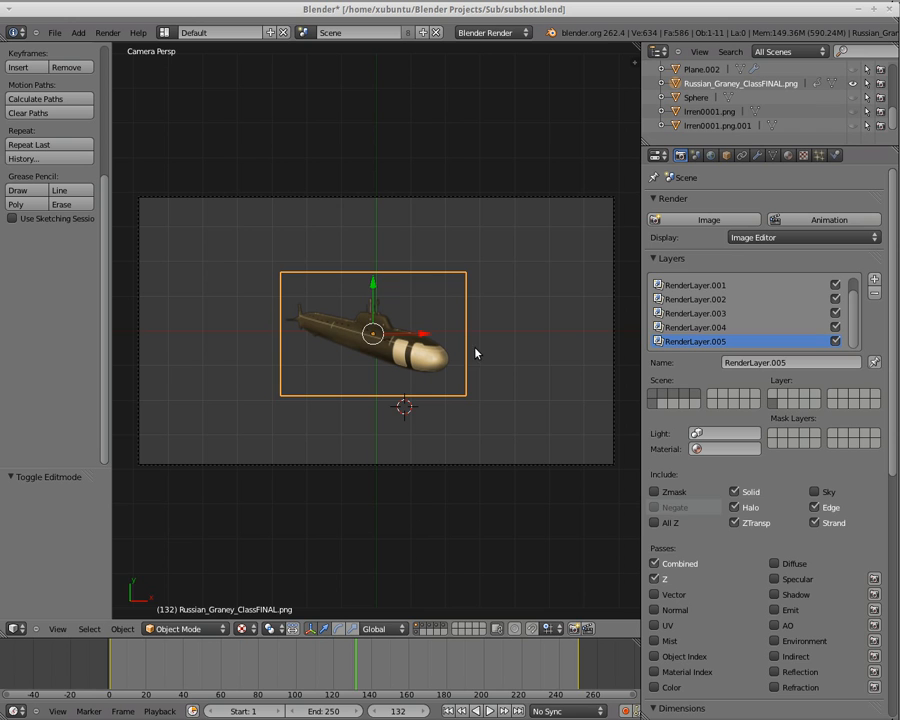
middle_click_drag(493, 296, 368, 290)
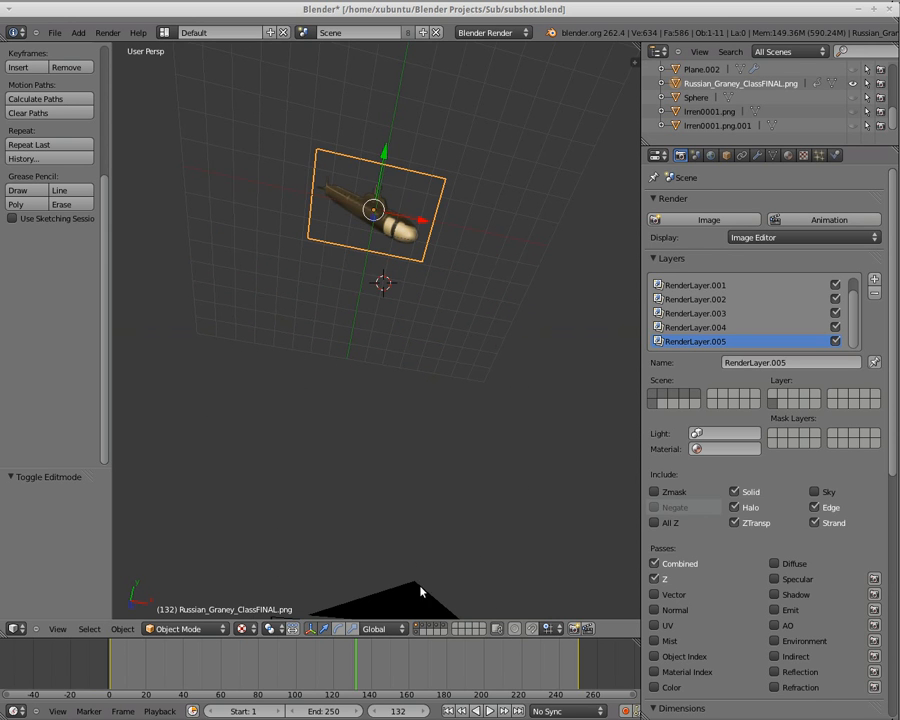
left_click(448, 711)
left_click(489, 711)
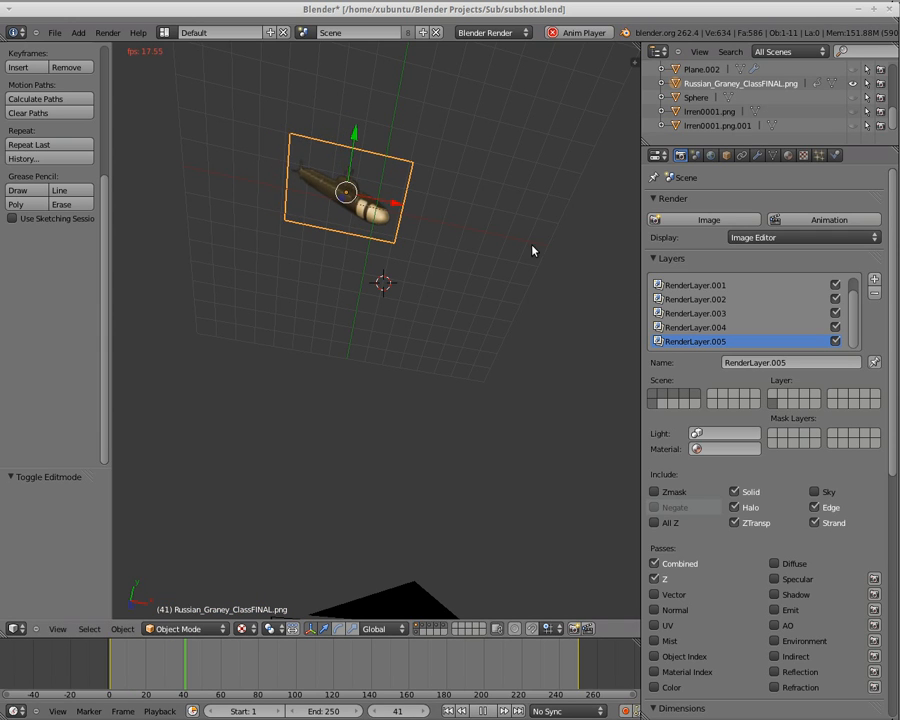
left_click(484, 711)
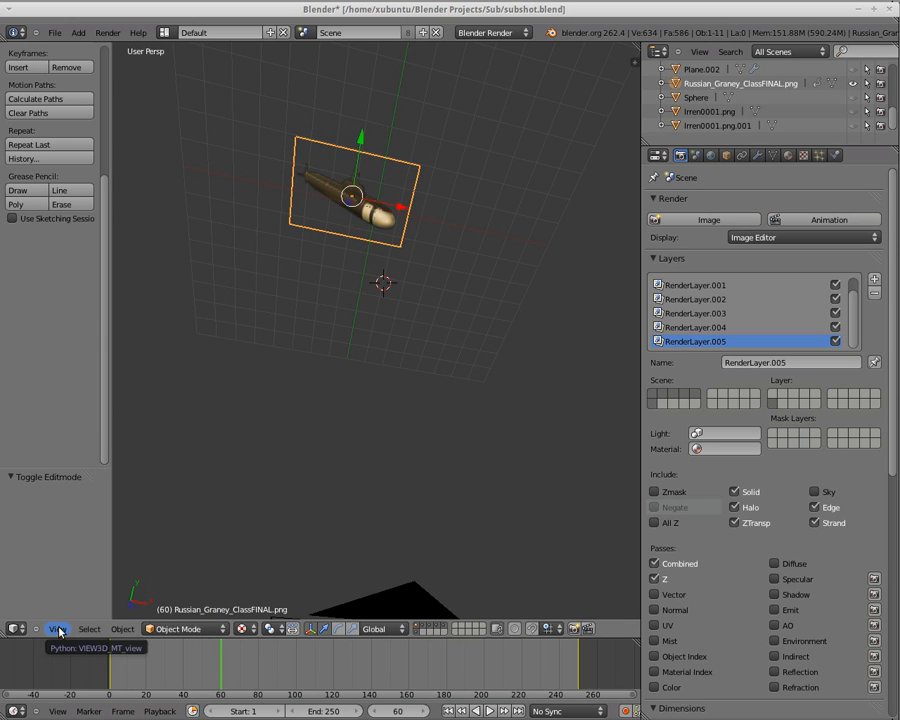
Step: Compare the submarine plane's position through the camera at the last frame, 250, and the first frame, 1
left_click(59, 631)
left_click(95, 580)
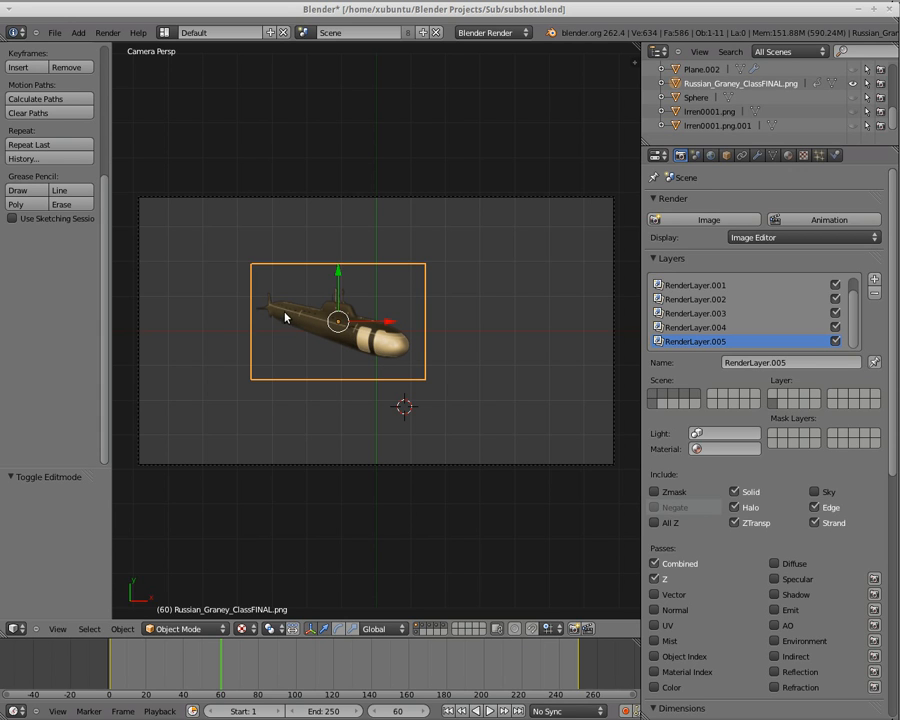
left_click(518, 708)
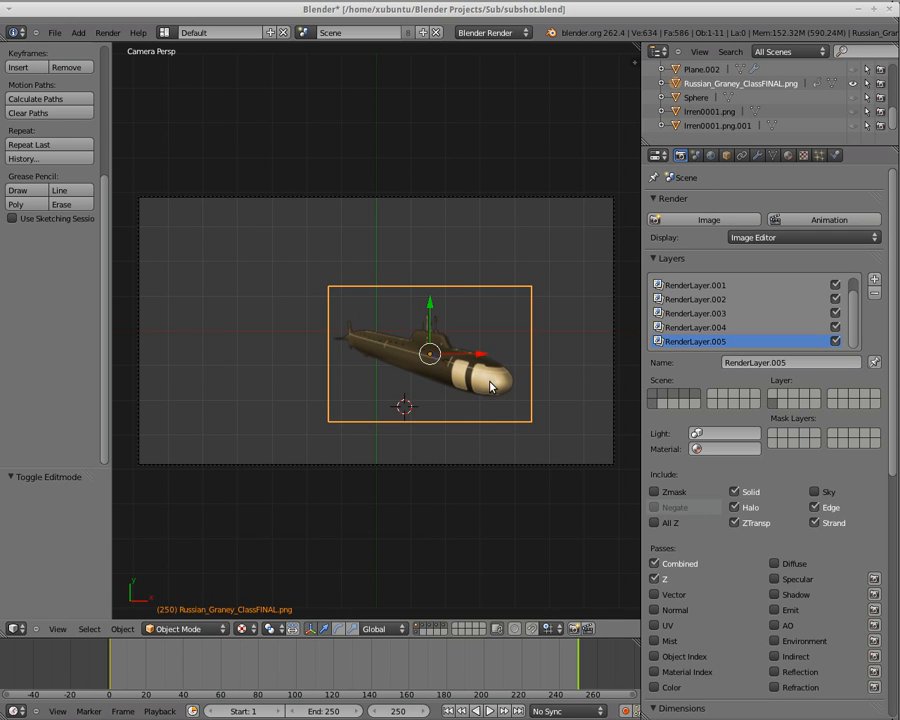
left_click(448, 711)
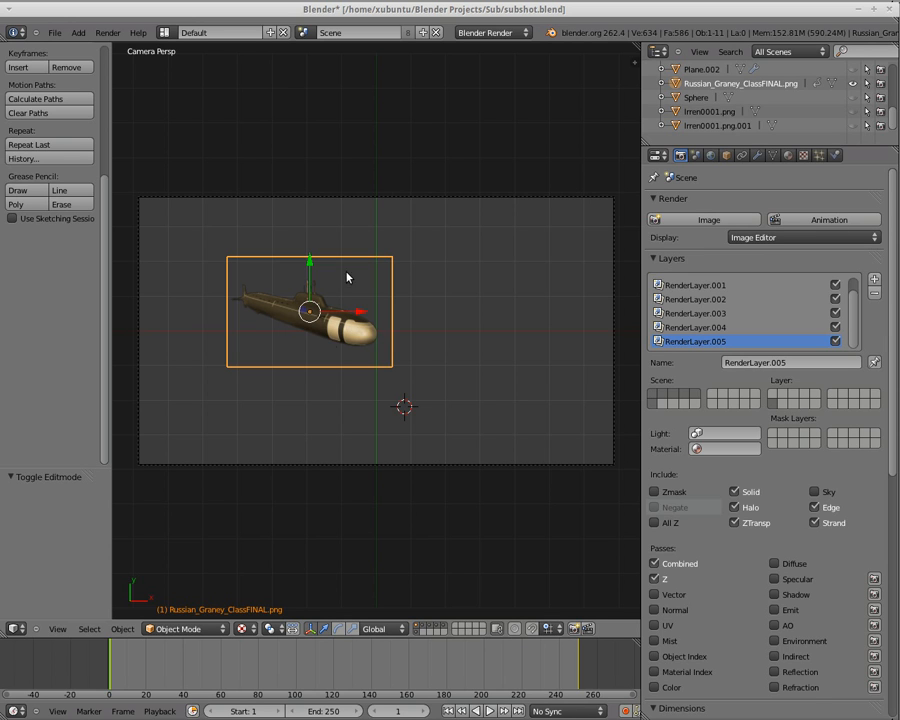
Step: Replace the 3D View with the F-Curve Editor and fit all of the submarine plane's animation curves in view
left_click(14, 628)
left_click(40, 582)
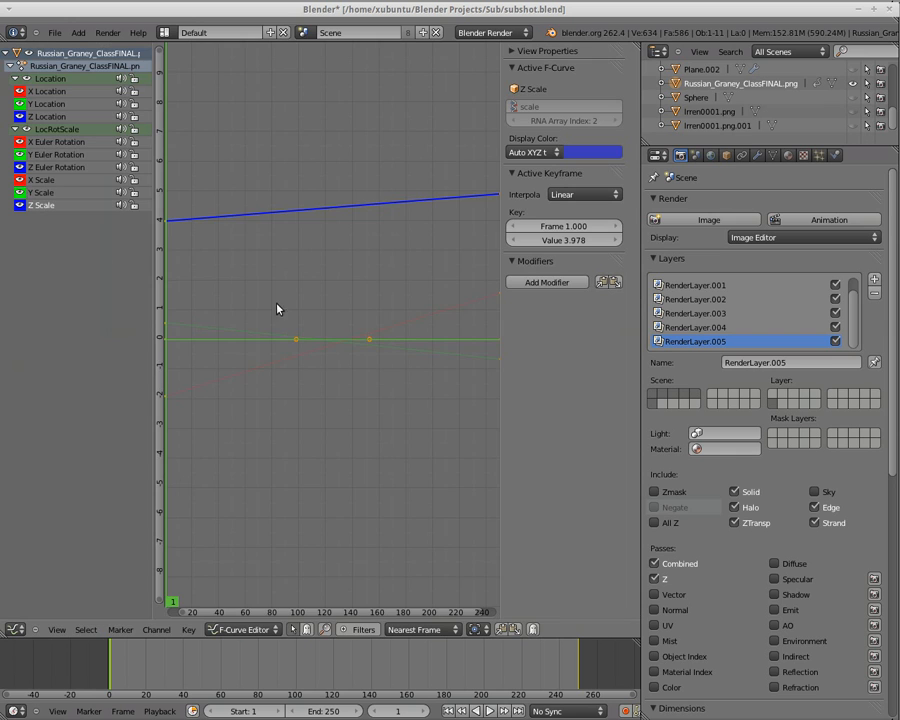
key("Home")
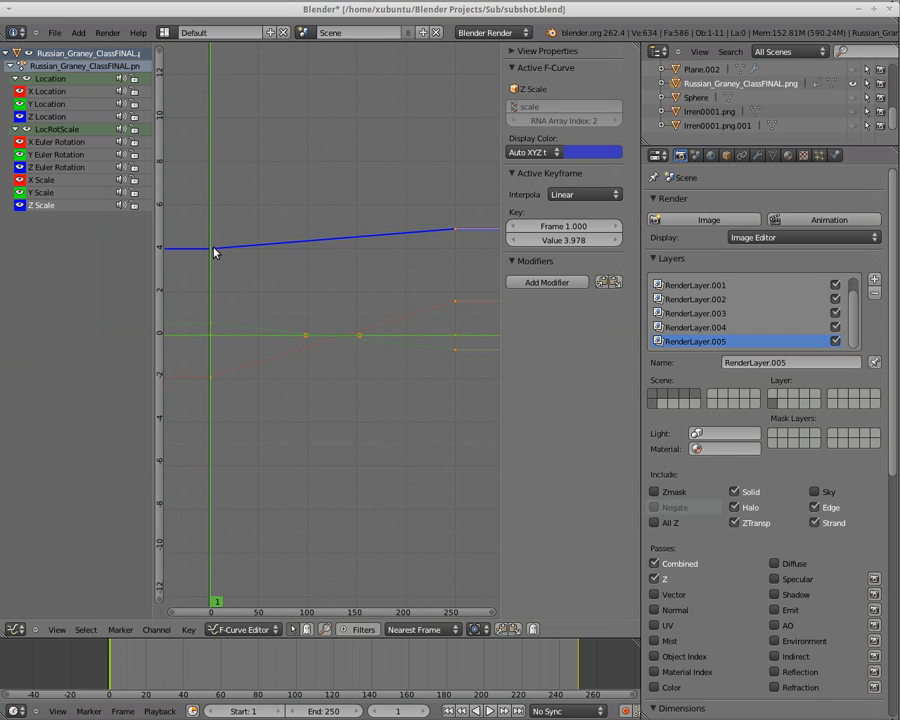
Step: Check the interpolation of the selected Z Scale keyframe and switch the F-Curve Editor back to the 3D View
left_click(580, 195)
left_click(16, 629)
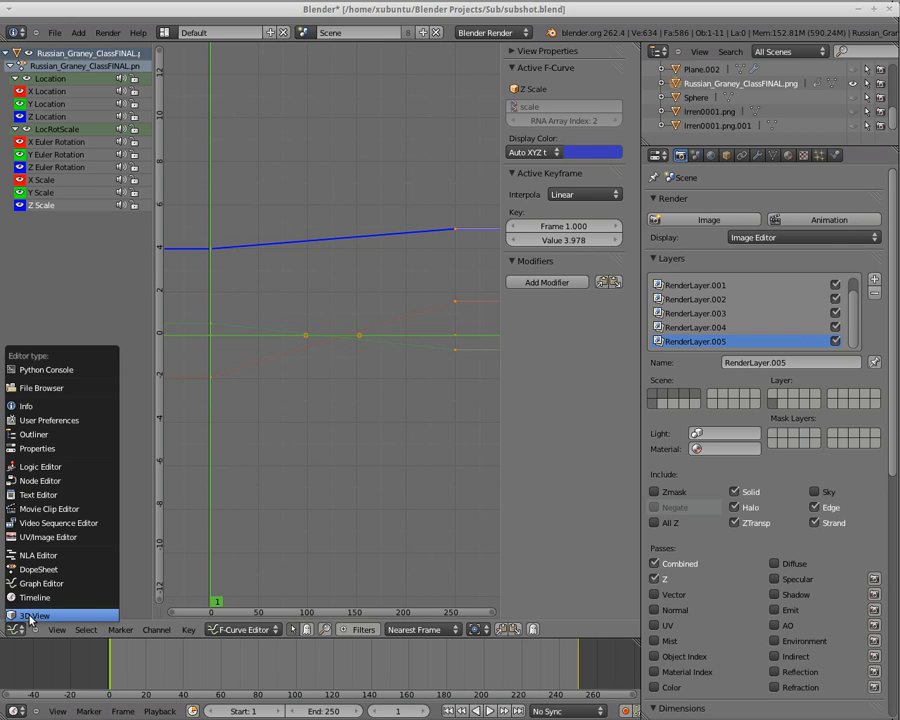
left_click(34, 616)
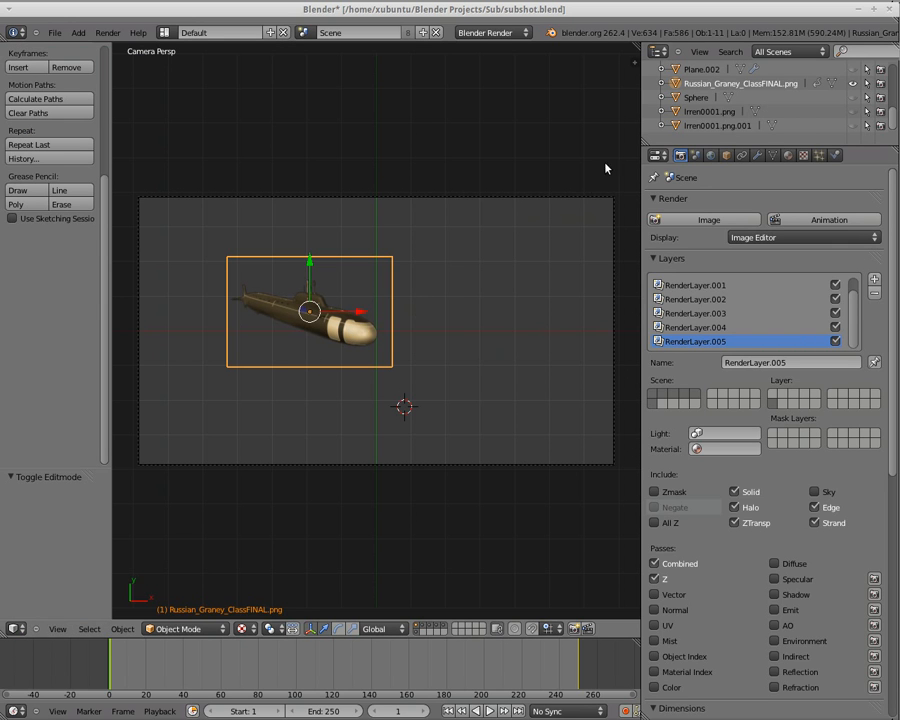
Step: Enlarge the Outliner to list all scene objects and unhide the light-ray planes lrren0001.png and lrren0001.png.001
left_click_drag(870, 147, 859, 337)
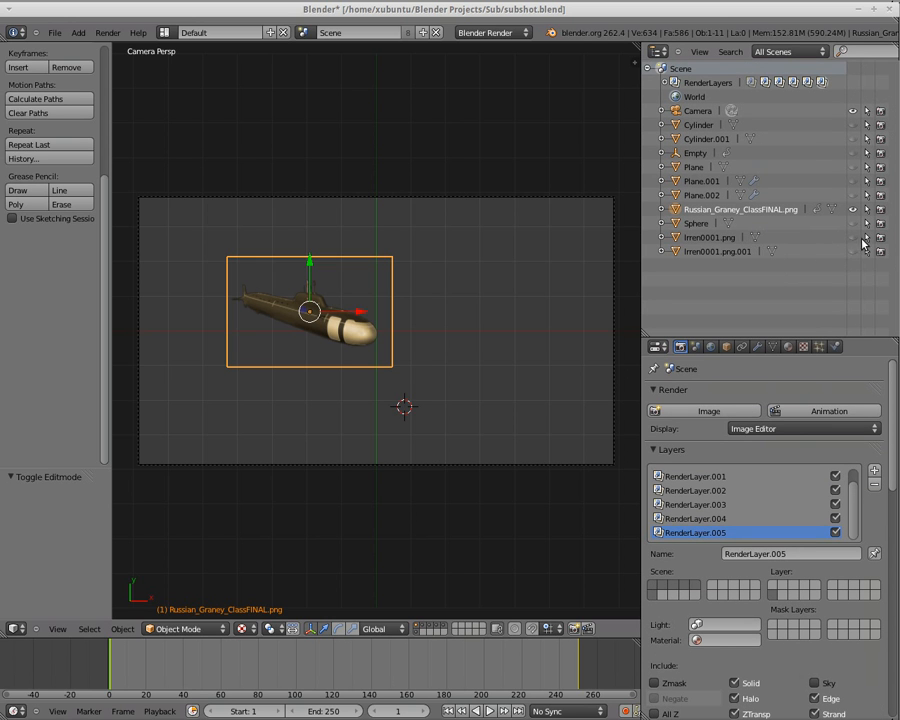
left_click(853, 238)
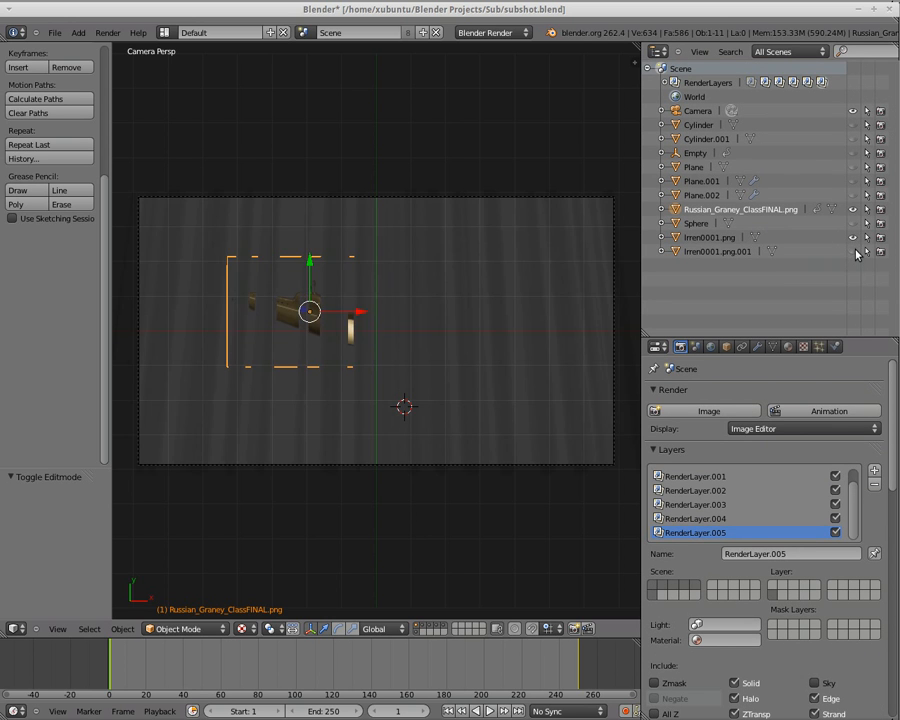
left_click(855, 252)
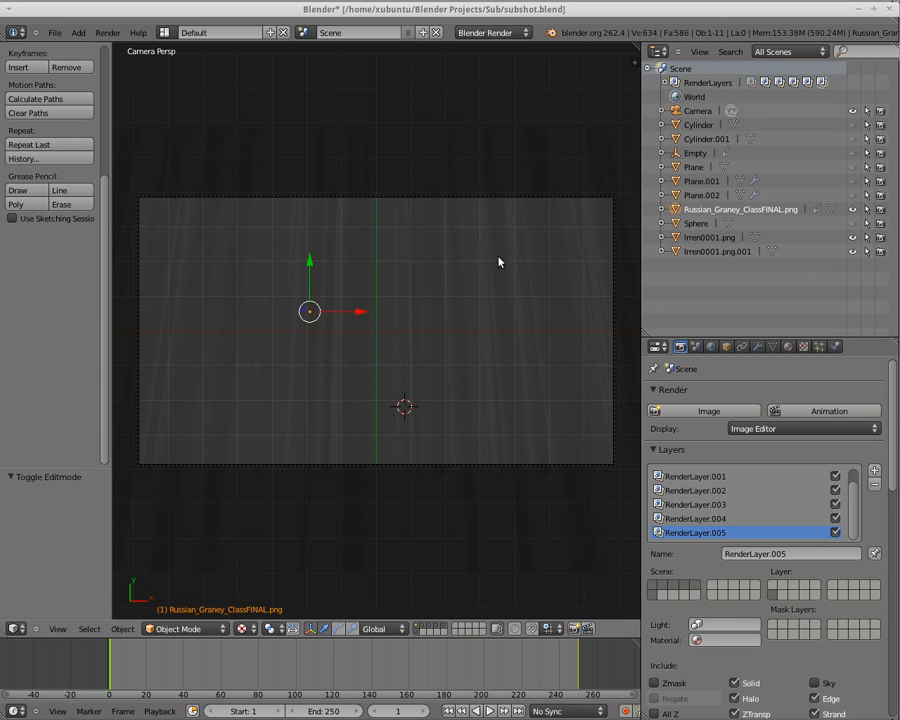
Step: Select both light-ray planes, lrren0001.png and lrren0001.png.001, and inspect their placement around the submarine from an angled perspective
middle_click_drag(498, 259, 472, 301)
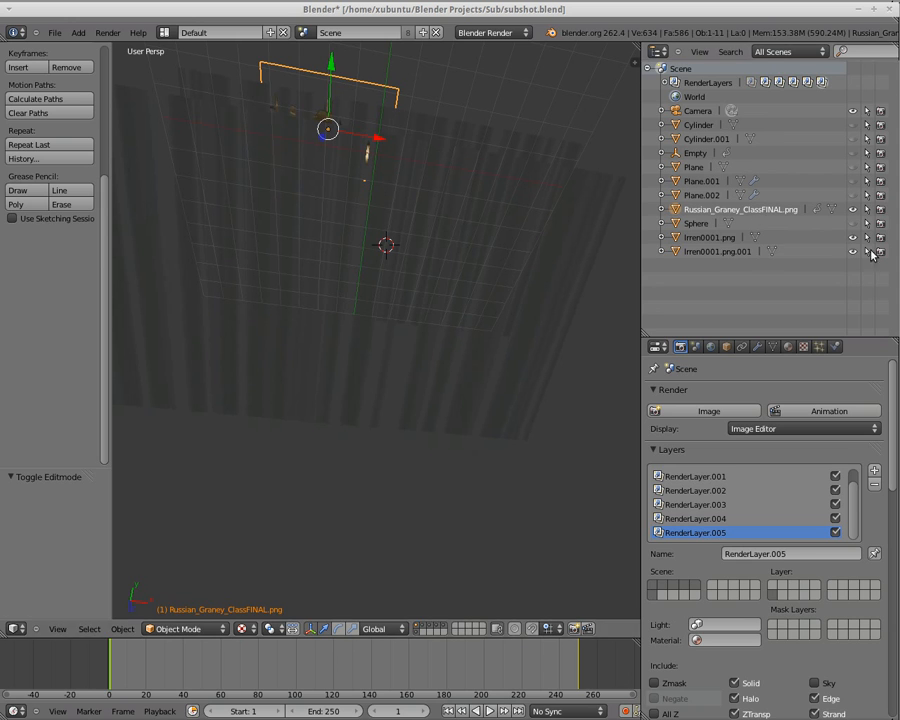
left_click(708, 238)
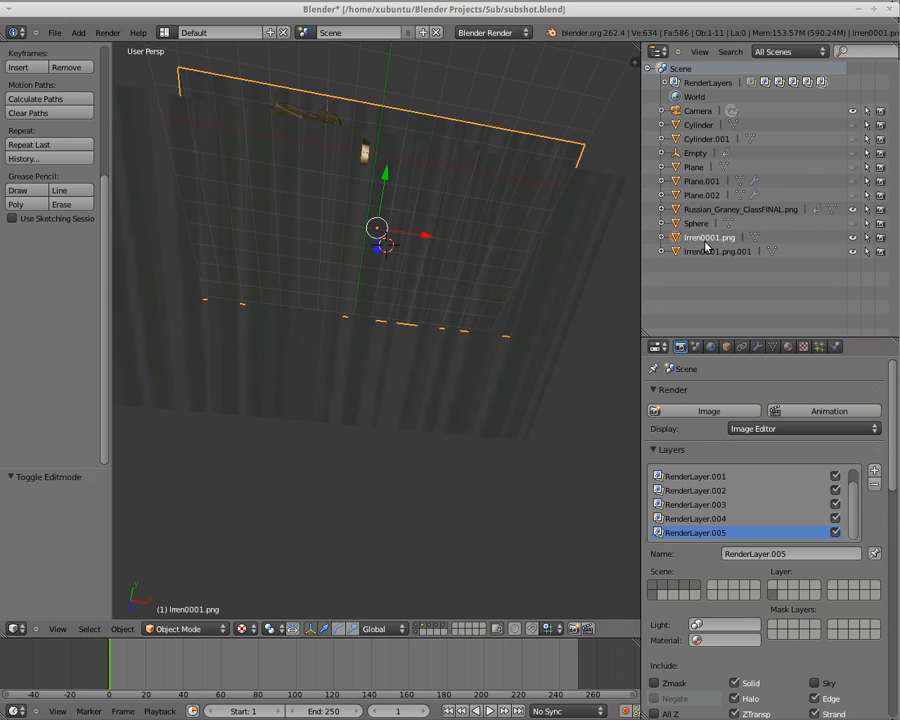
left_click(688, 252)
mouse_move(533, 240)
middle_mouse_down()
mouse_move(532, 214)
mouse_move(539, 219)
middle_mouse_up()
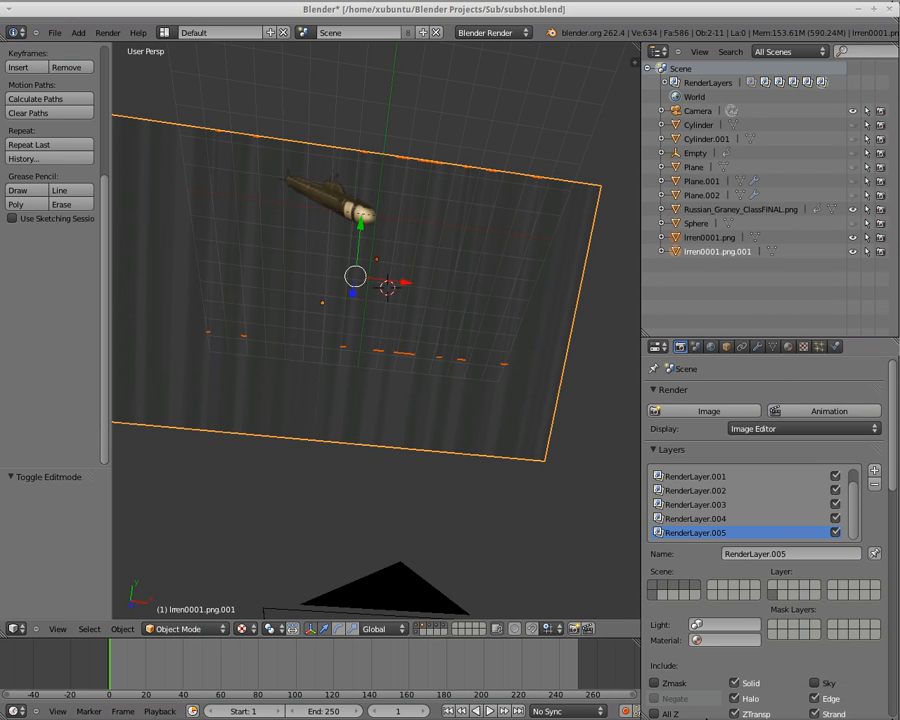
Step: Switch to the file manager, open lightraysbetter.blend from the Sub folder, and replace its image editor with the 3D View
mouse_move(686, 710)
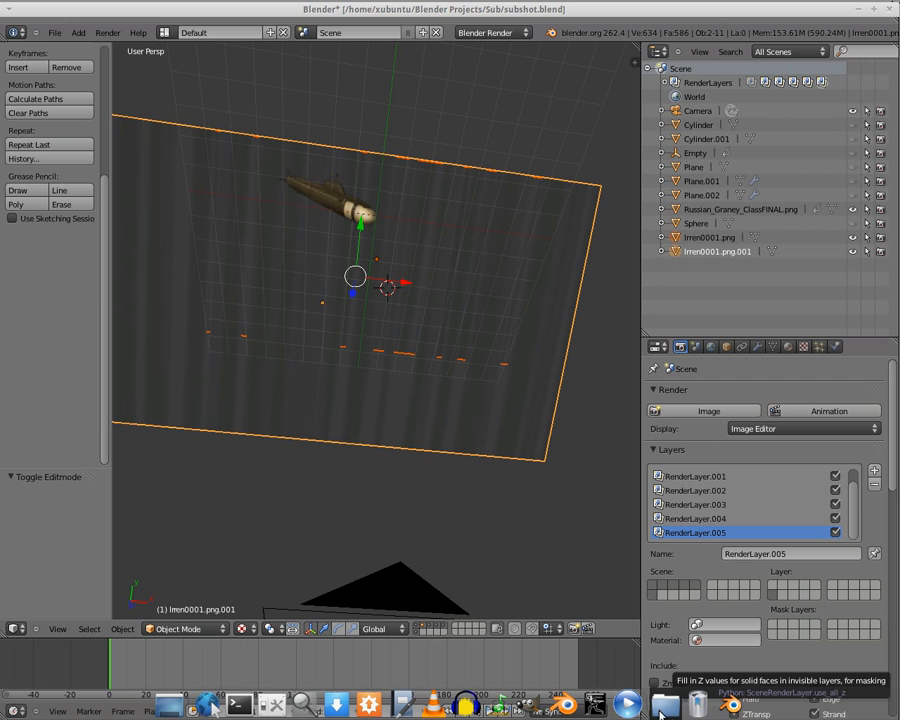
left_click(732, 705)
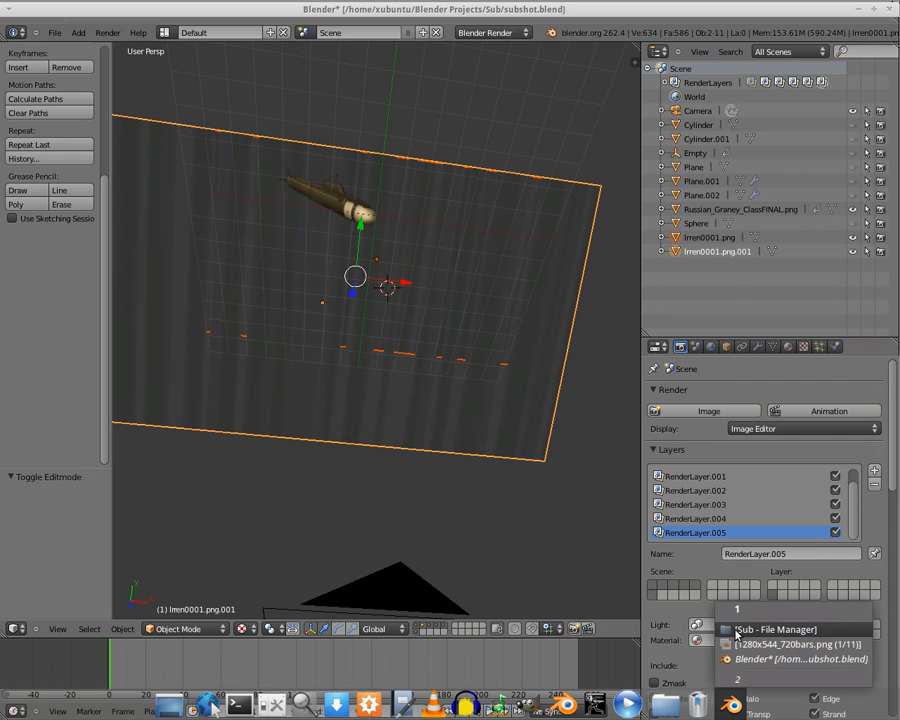
left_click(736, 630)
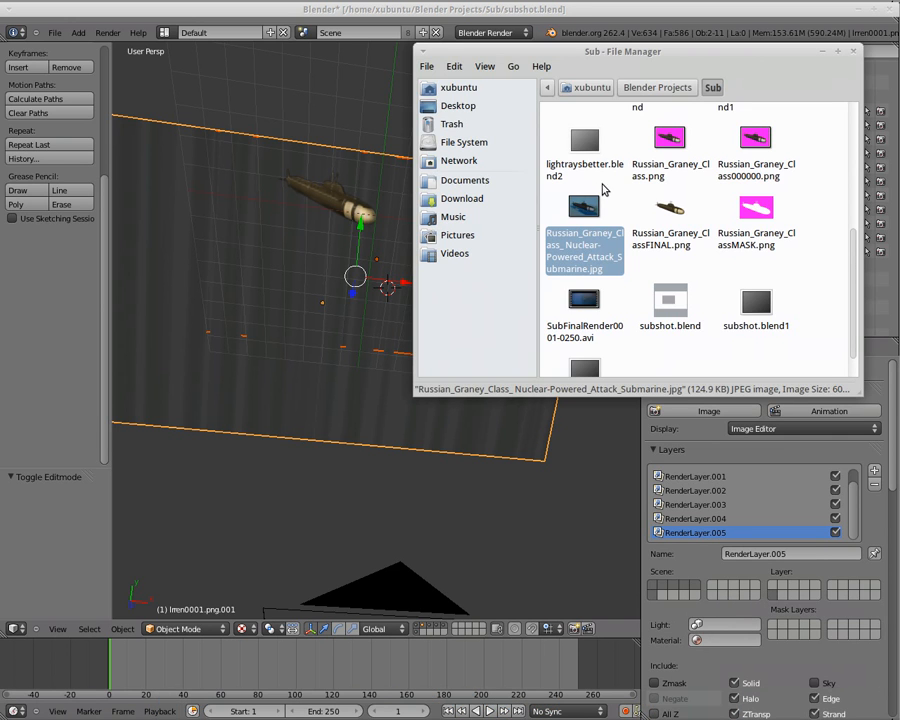
scroll(605, 195, "up", 3)
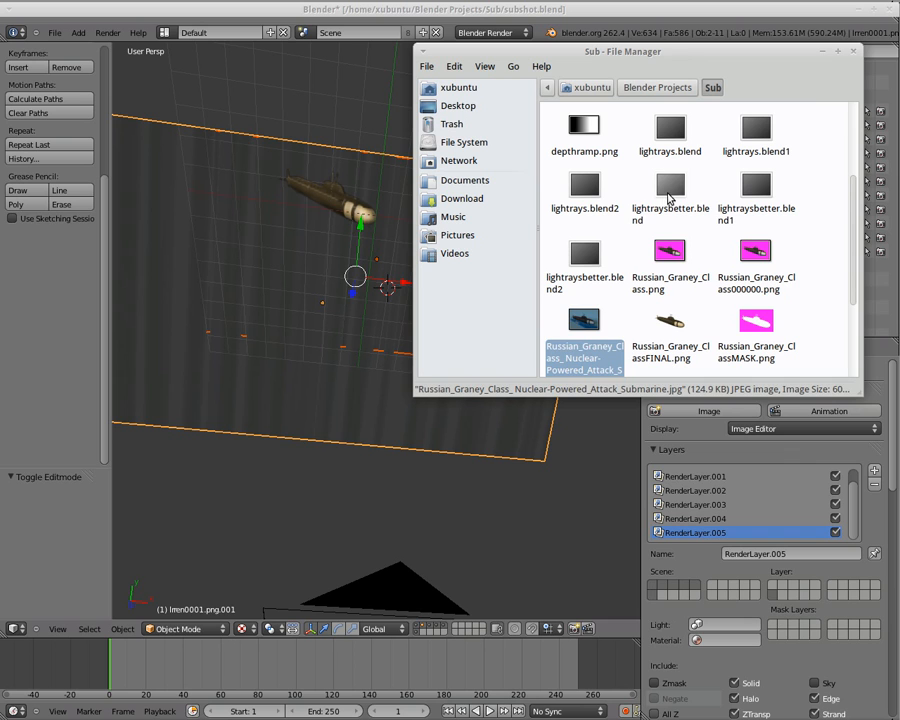
left_click(670, 188)
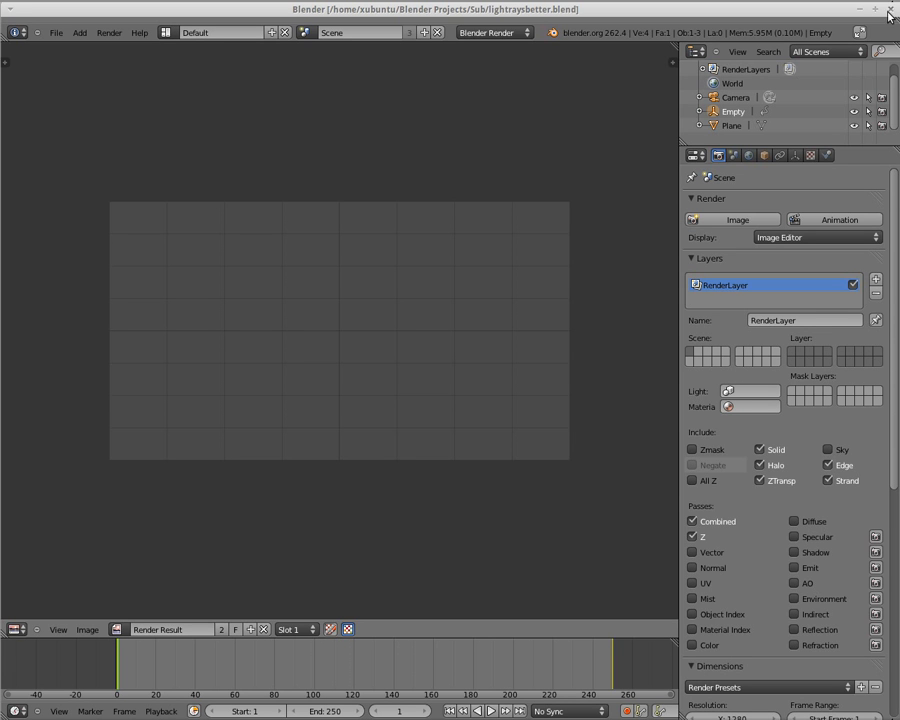
left_click(24, 628)
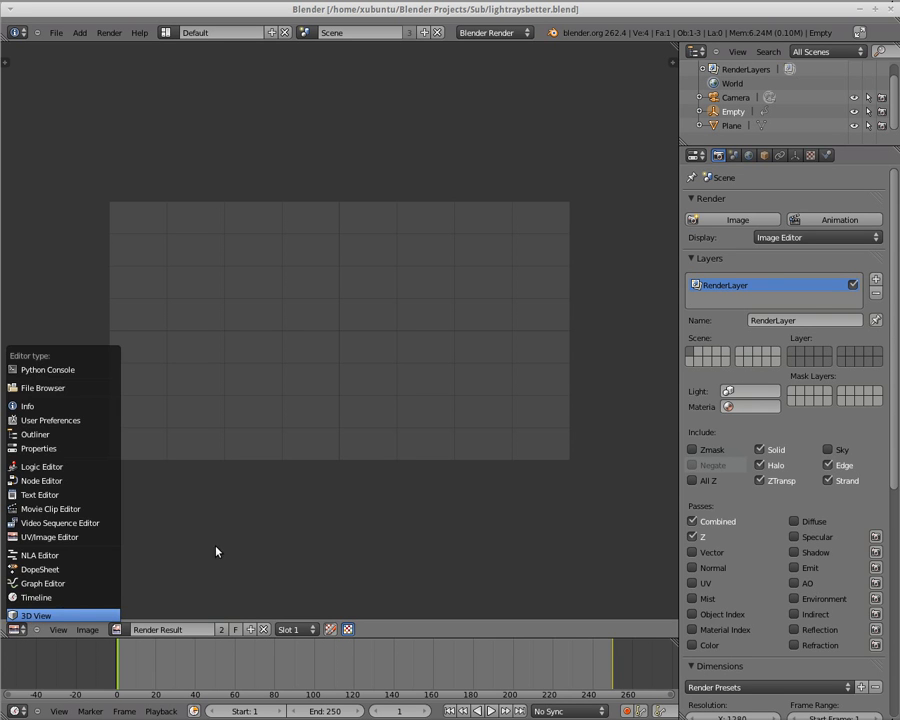
key("Return")
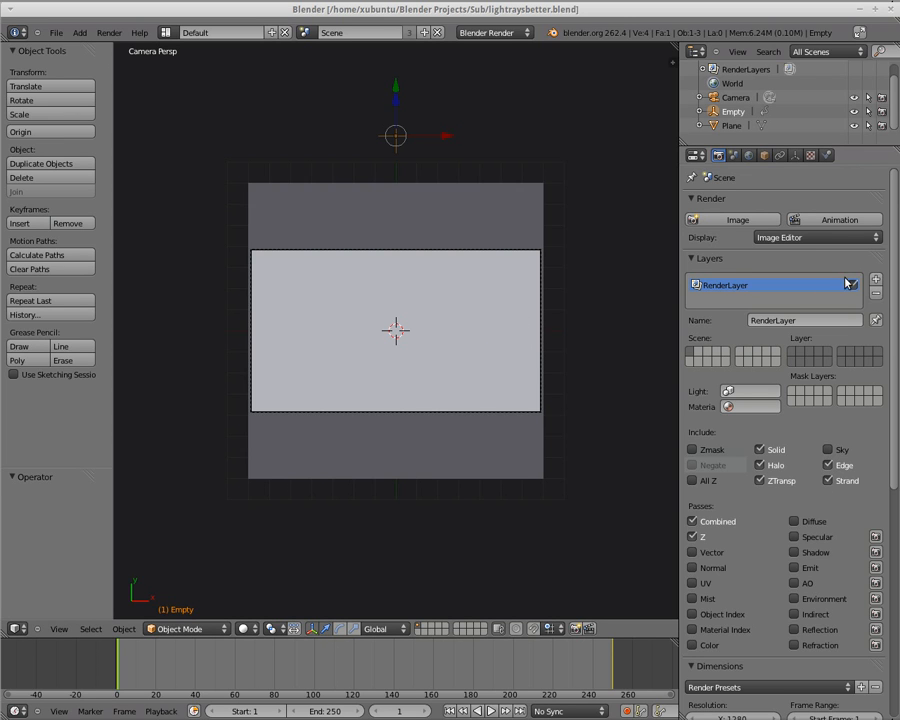
Step: Examine the Plane's Clouds texture settings, from the colour ramp and noise to the Empty-based mapping and the influence
left_click(810, 155)
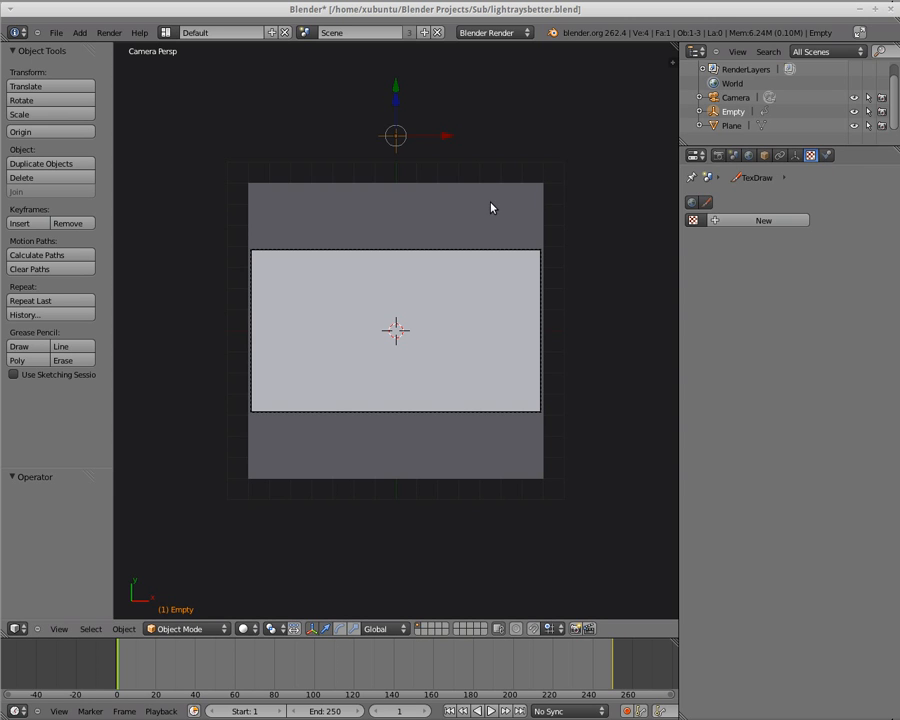
left_click(742, 124)
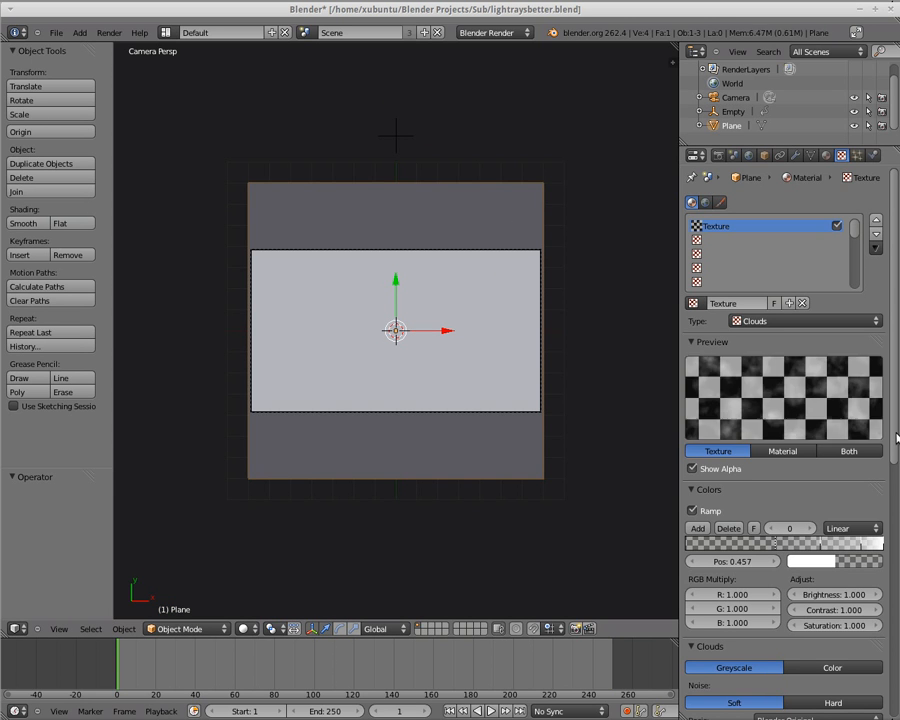
scroll(868, 330, "down", 3)
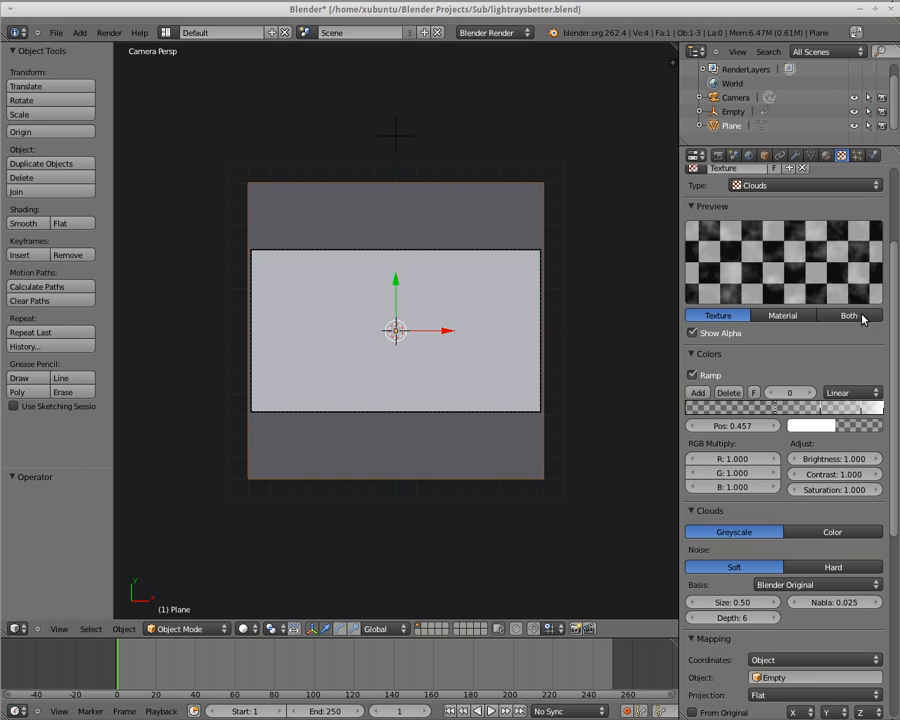
scroll(740, 600, "down", 3)
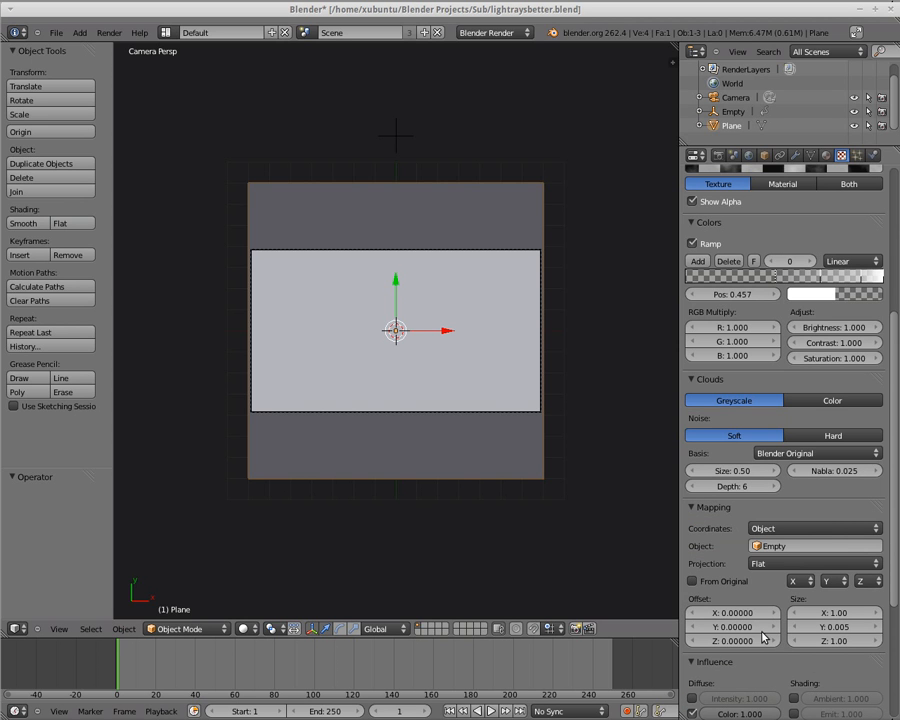
scroll(764, 596, "down", 2)
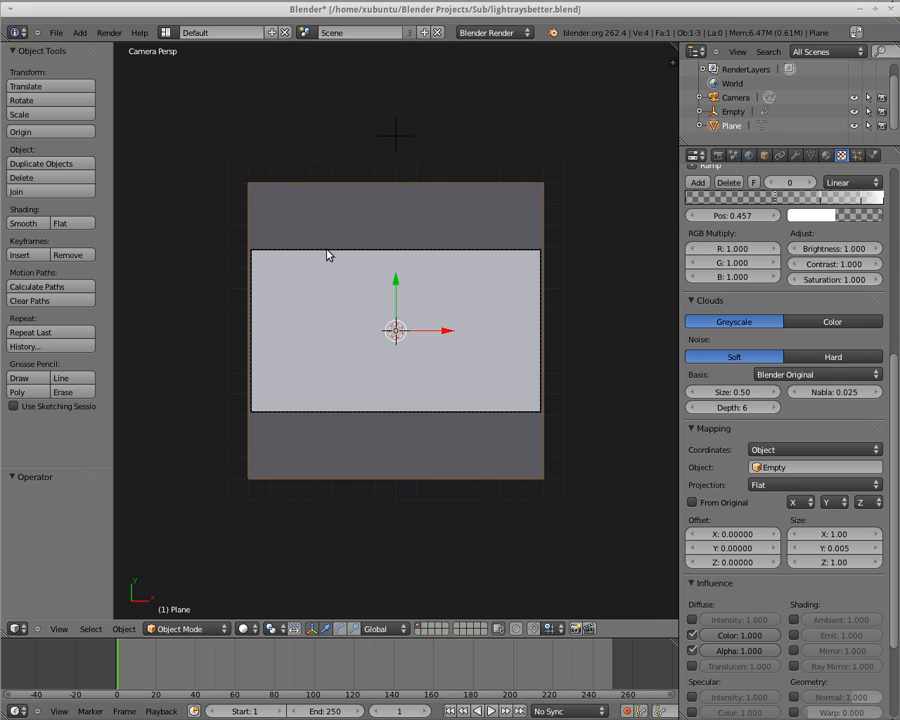
Step: Show the light-ray scene's render settings and render the current frame
left_click(718, 155)
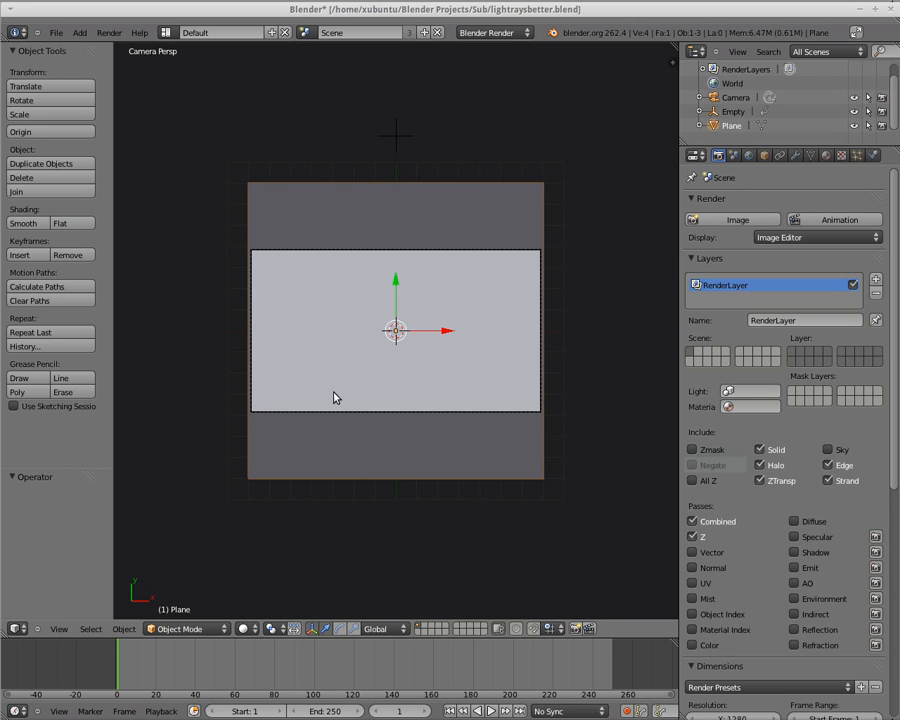
key("F12")
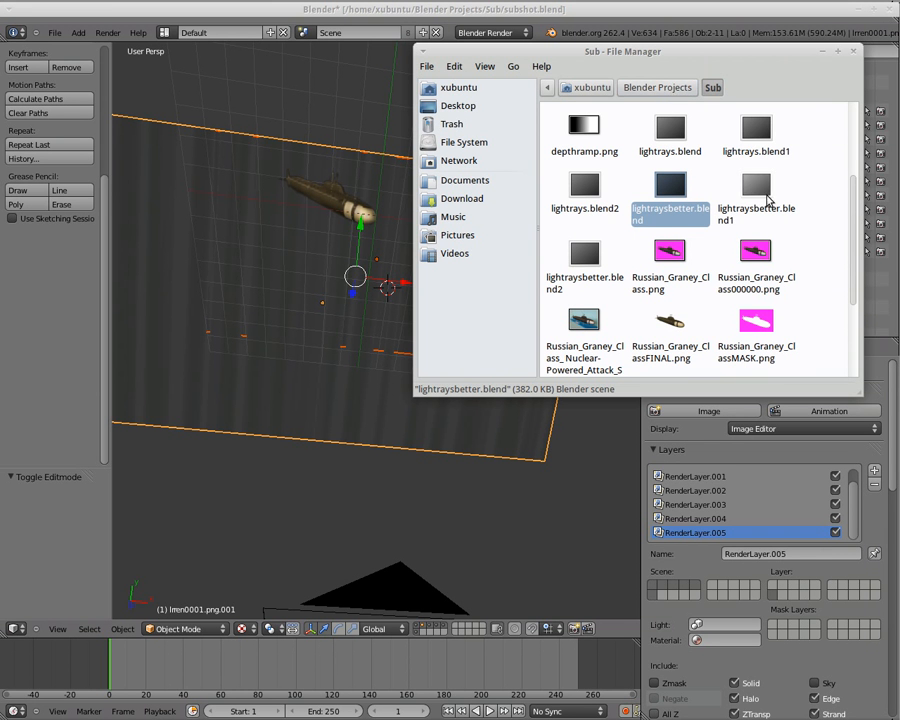
Step: Open the lightraysrender folder in the file manager and view lrren0001.png in the image viewer
scroll(768, 200, "up", 3)
left_click(669, 135)
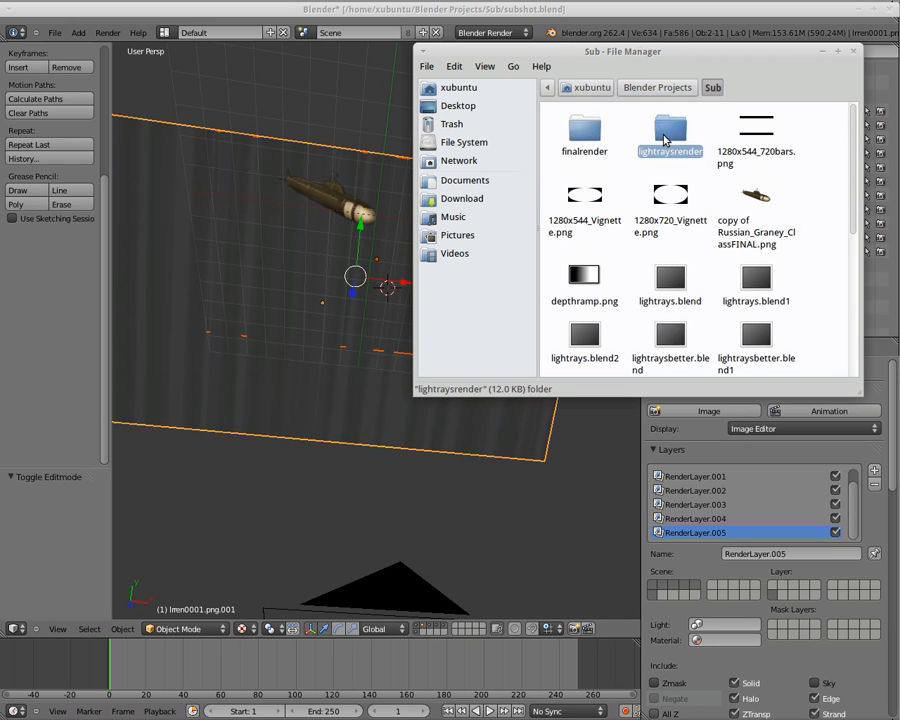
double_click(669, 135)
double_click(577, 129)
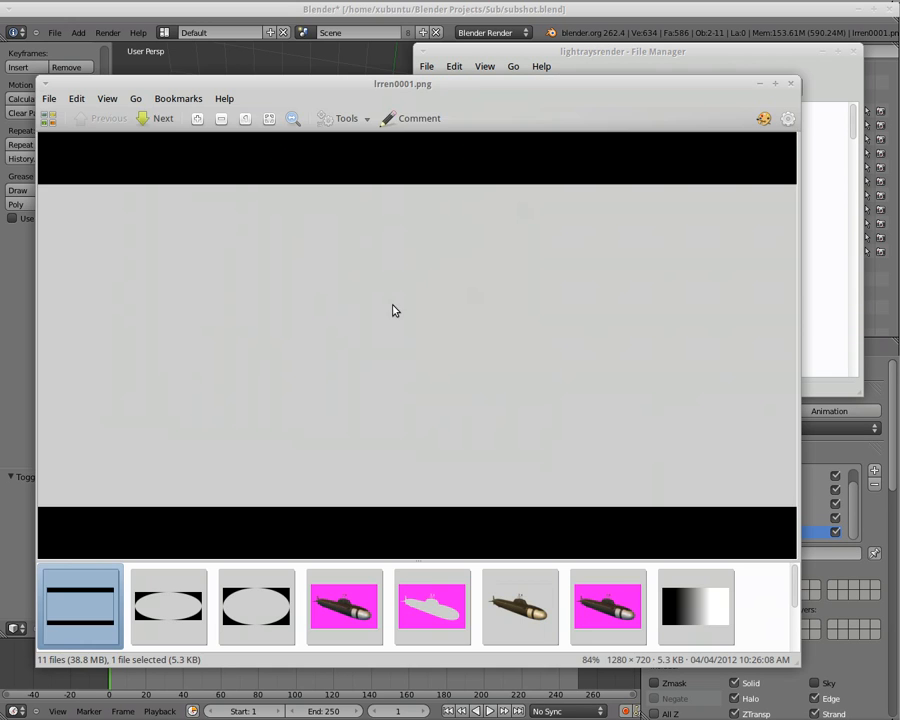
Step: Browse forward through the rendered light-ray image sequence, and close the image viewer and file manager
scroll(394, 286, "down", 4)
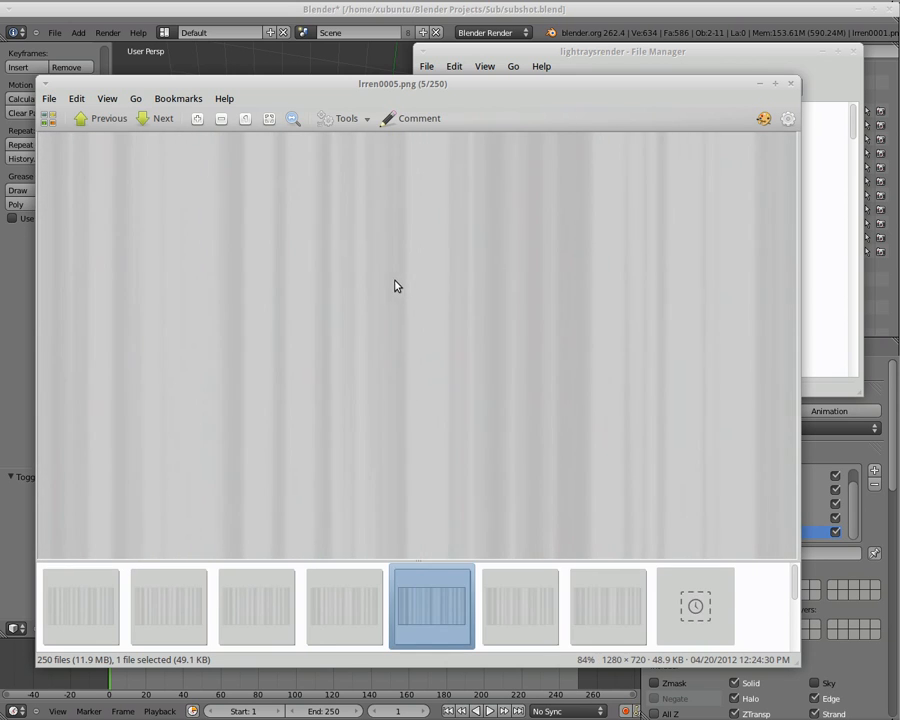
scroll(394, 286, "down", 20)
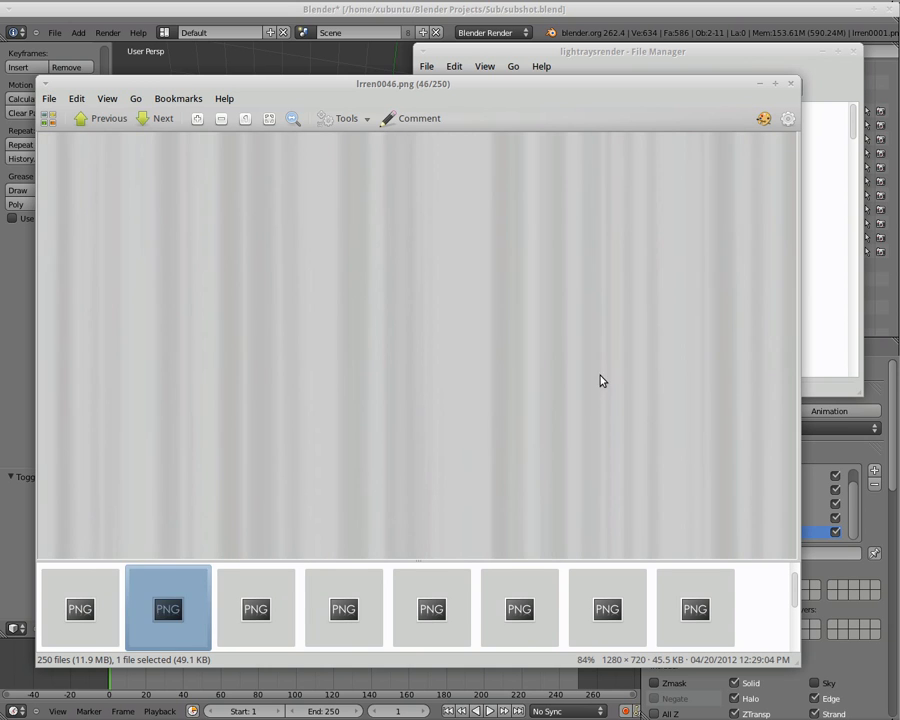
scroll(424, 332, "down", 10)
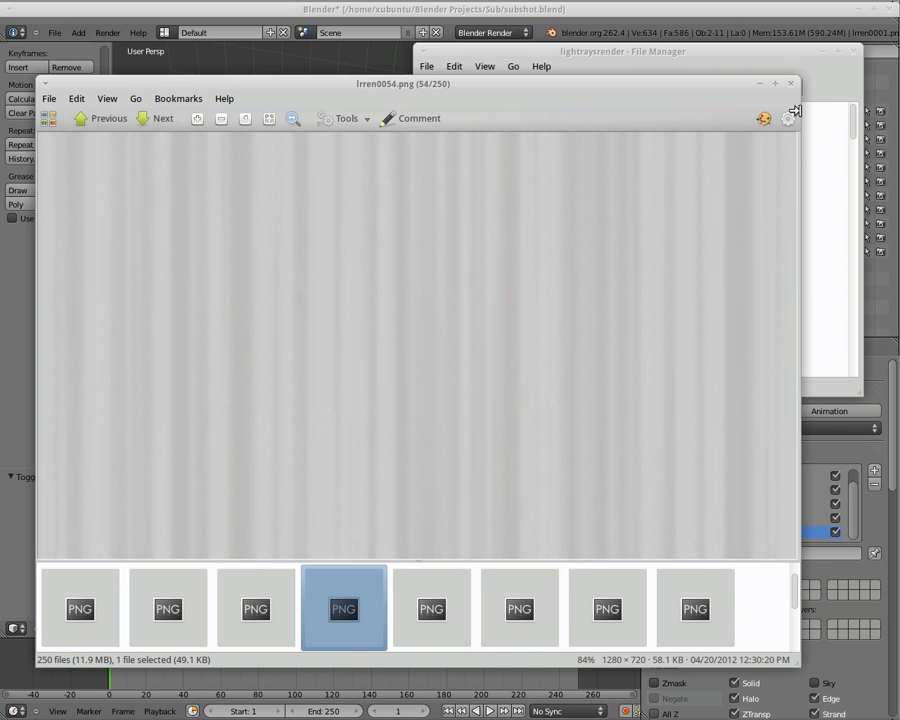
left_click(790, 84)
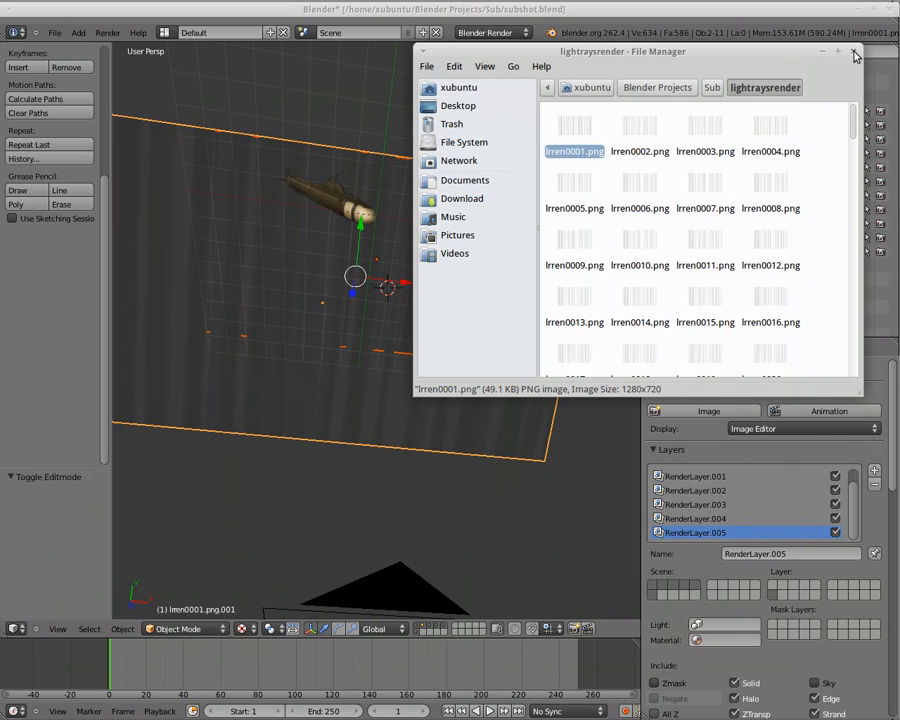
left_click(854, 52)
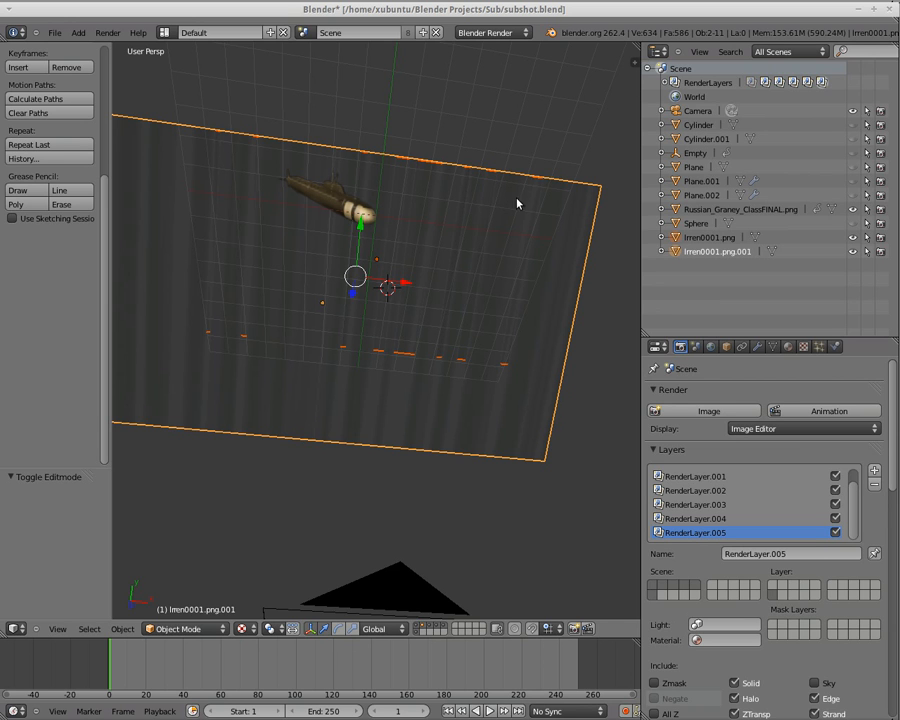
Step: View the two selected light-ray planes from an angled perspective and through the camera
middle_click_drag(497, 229, 498, 251)
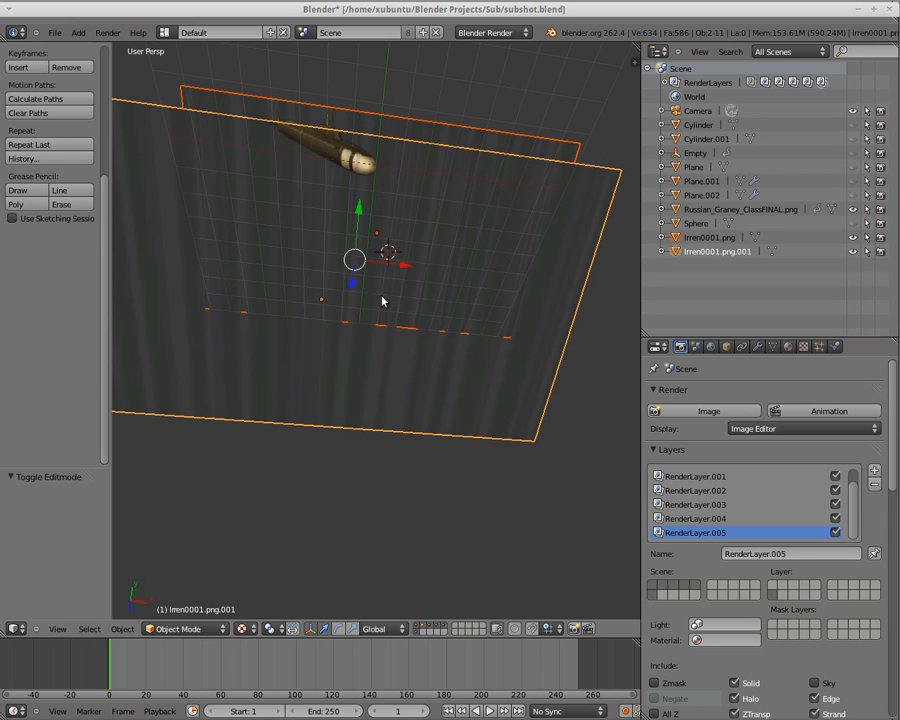
left_click(57, 629)
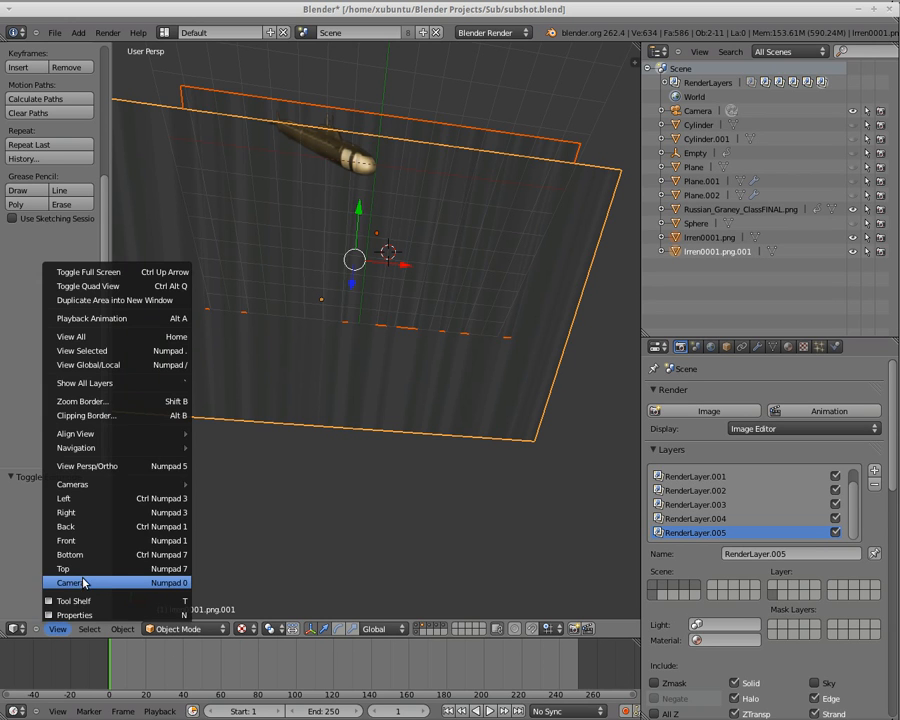
left_click(84, 583)
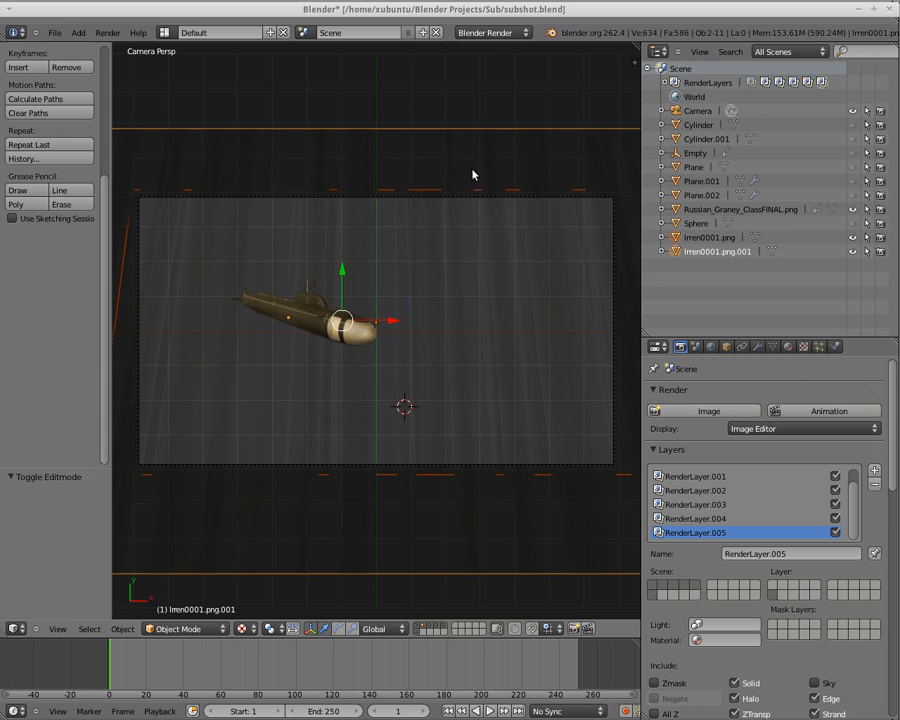
Step: Hide both light-ray planes and unhide the Sphere and Cylinder.001 objects in the Outliner
left_click(851, 252)
left_click(852, 238)
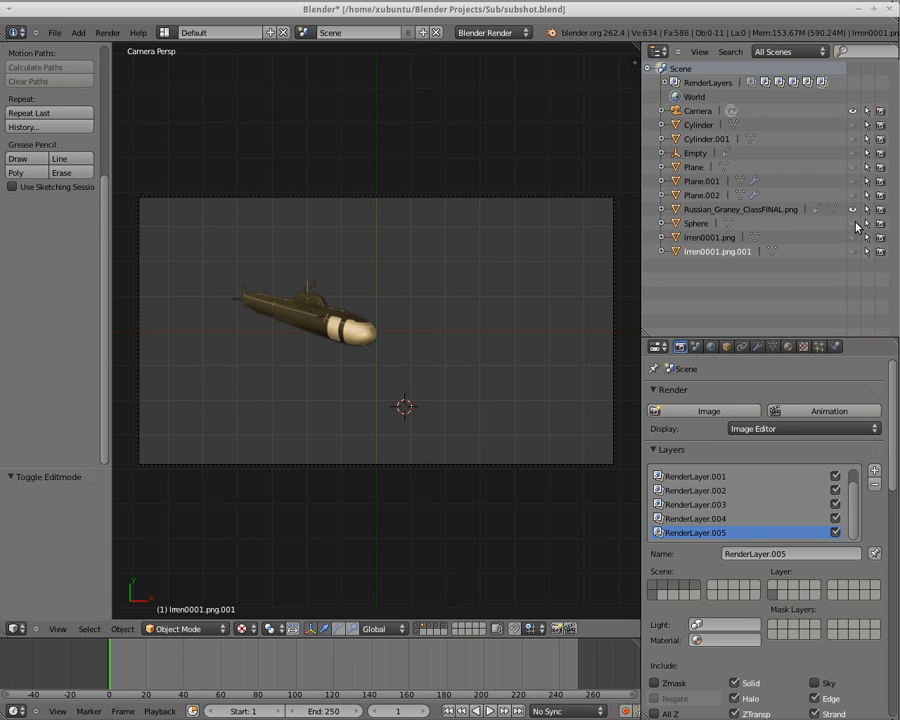
left_click(854, 225)
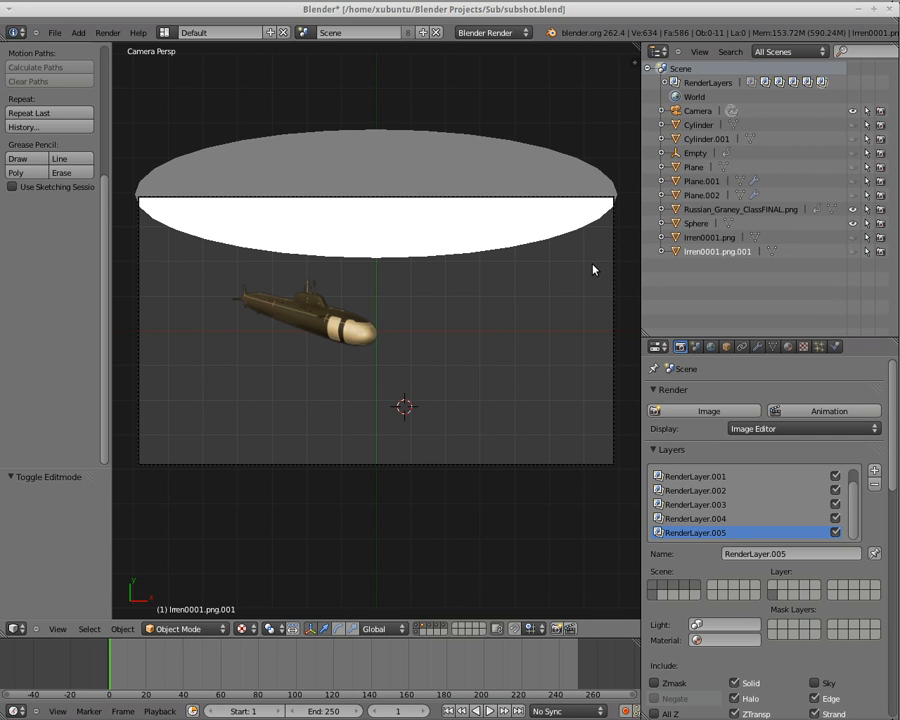
left_click(855, 140)
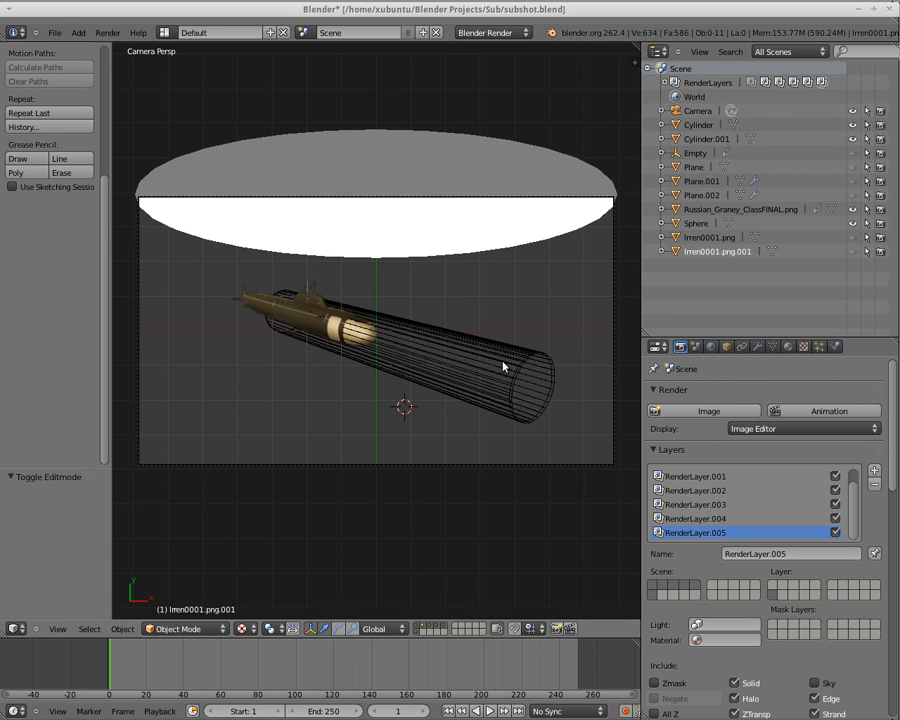
Step: Compare the texture and material settings of the Cylinder and Cylinder.001 objects
left_click(803, 346)
scroll(822, 435, "up", 3)
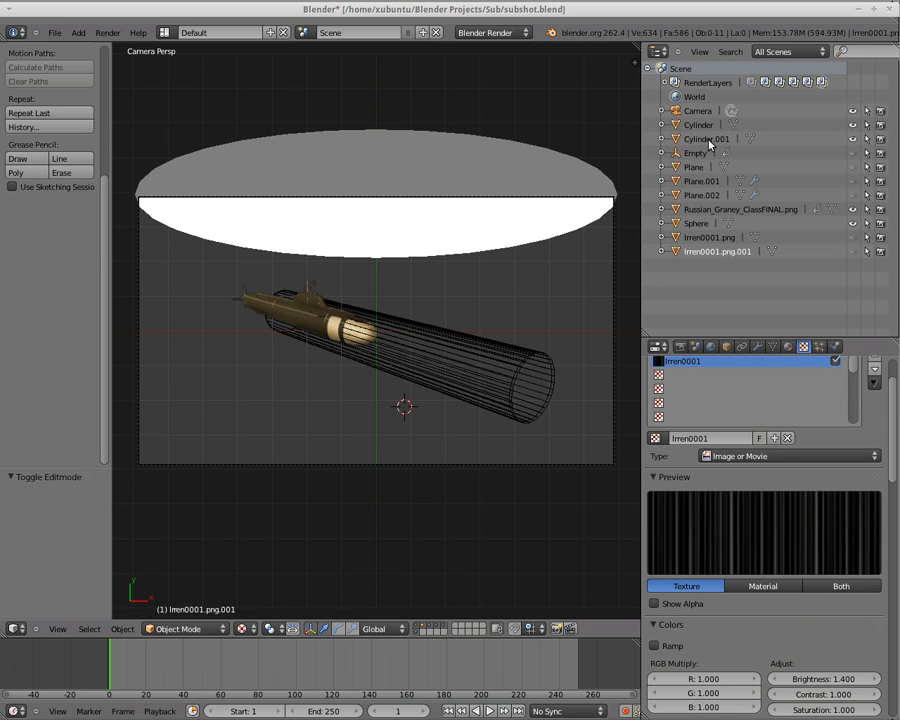
left_click(686, 125)
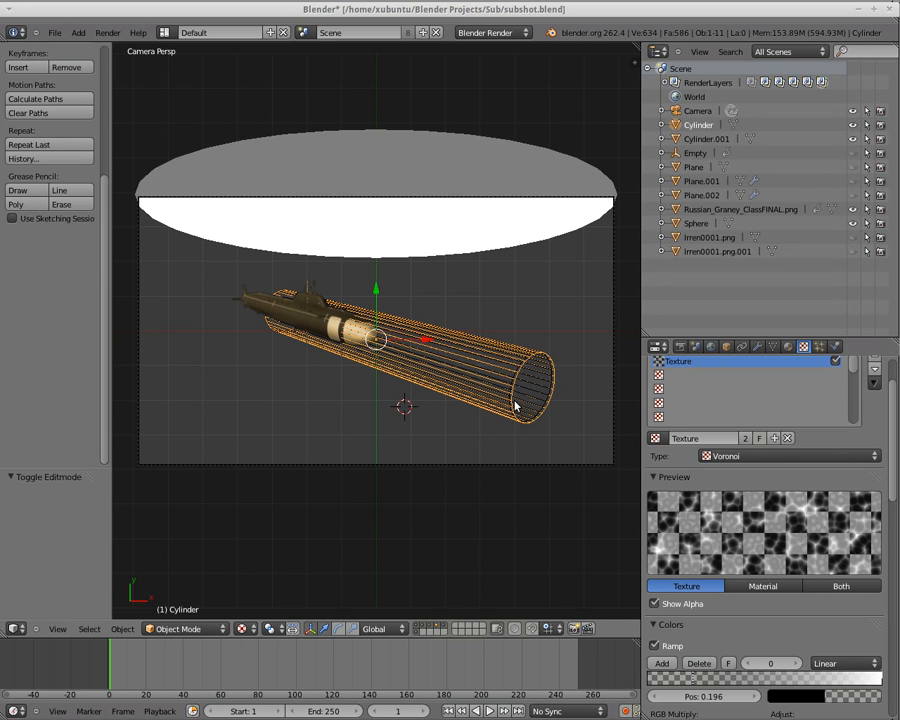
left_click(708, 140)
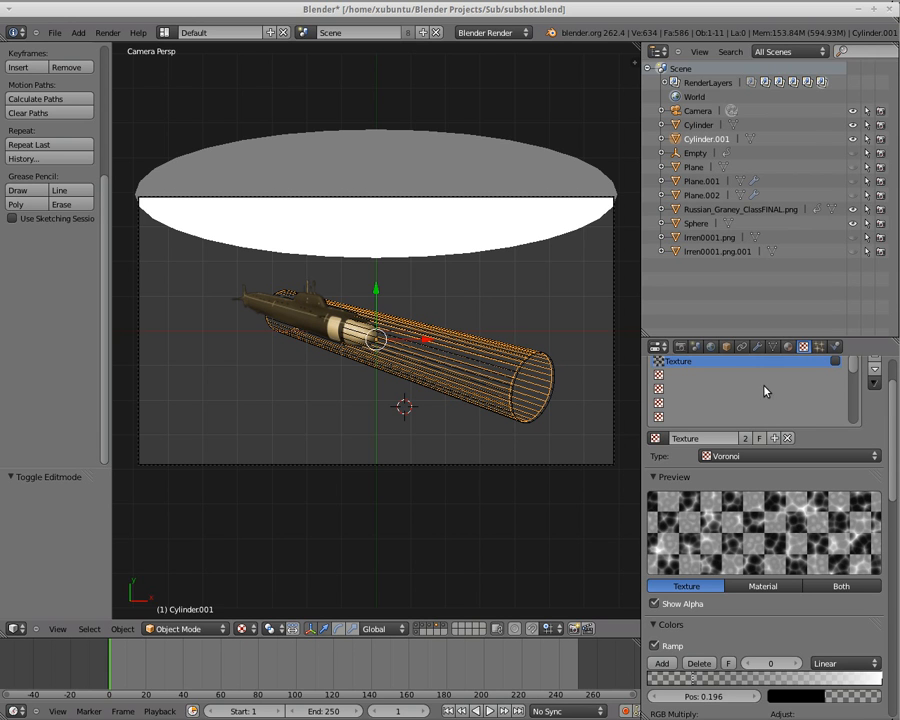
left_click(788, 347)
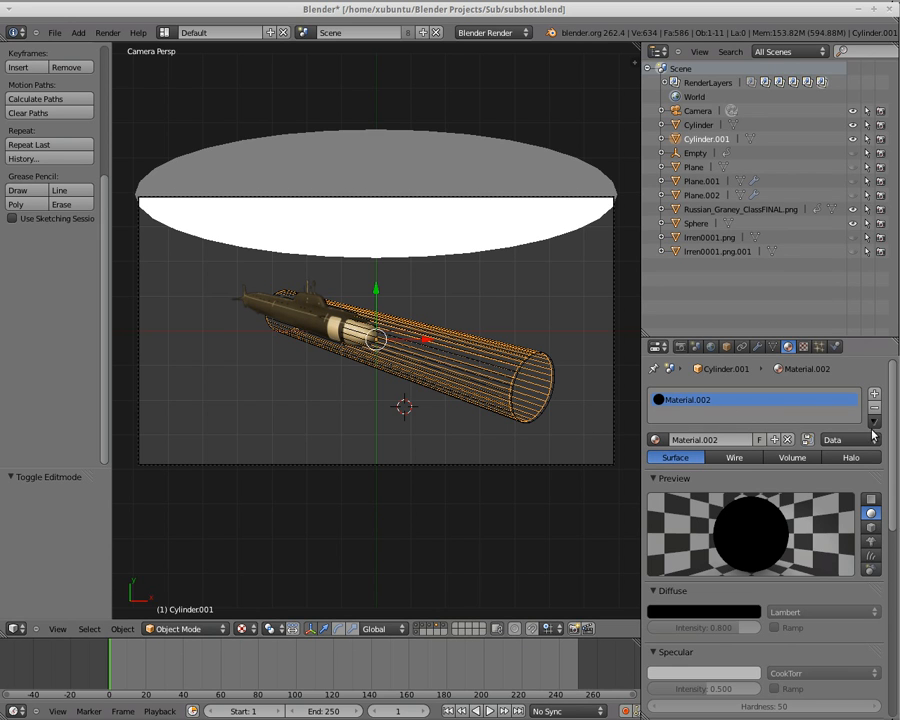
left_click(705, 125)
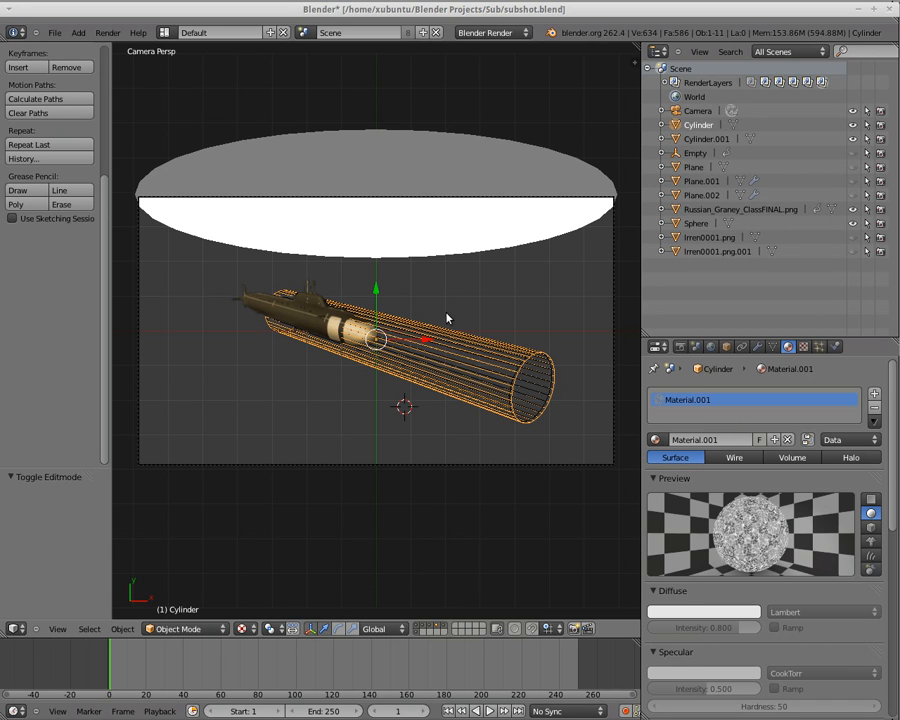
Step: View the Cylinder from an angle and through the camera, and scrub the timeline to watch the submarine travel through it
middle_click_drag(422, 341, 408, 398)
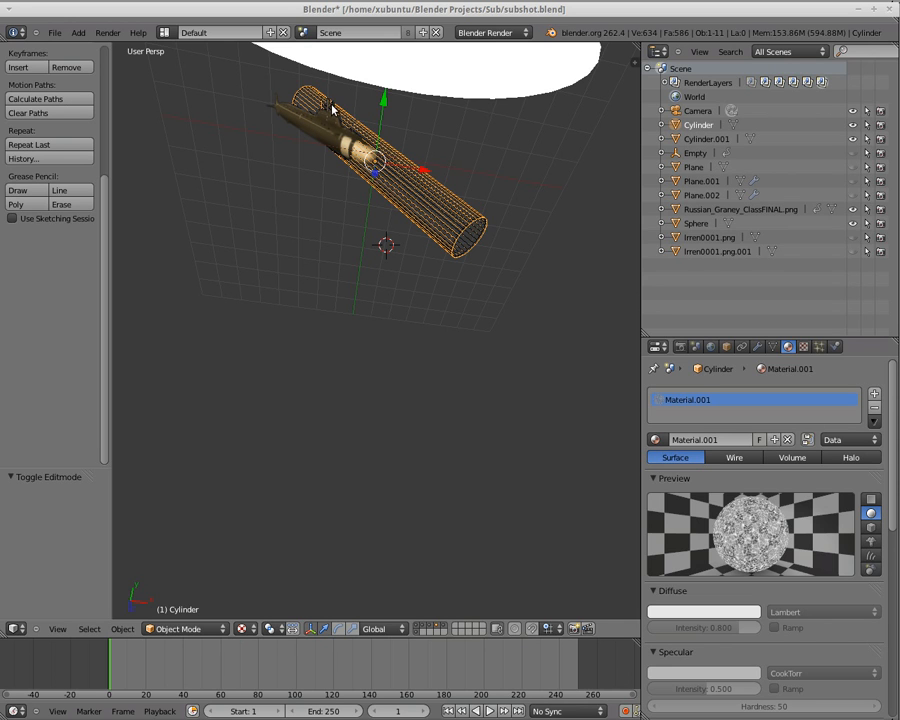
left_click(58, 631)
left_click(86, 580)
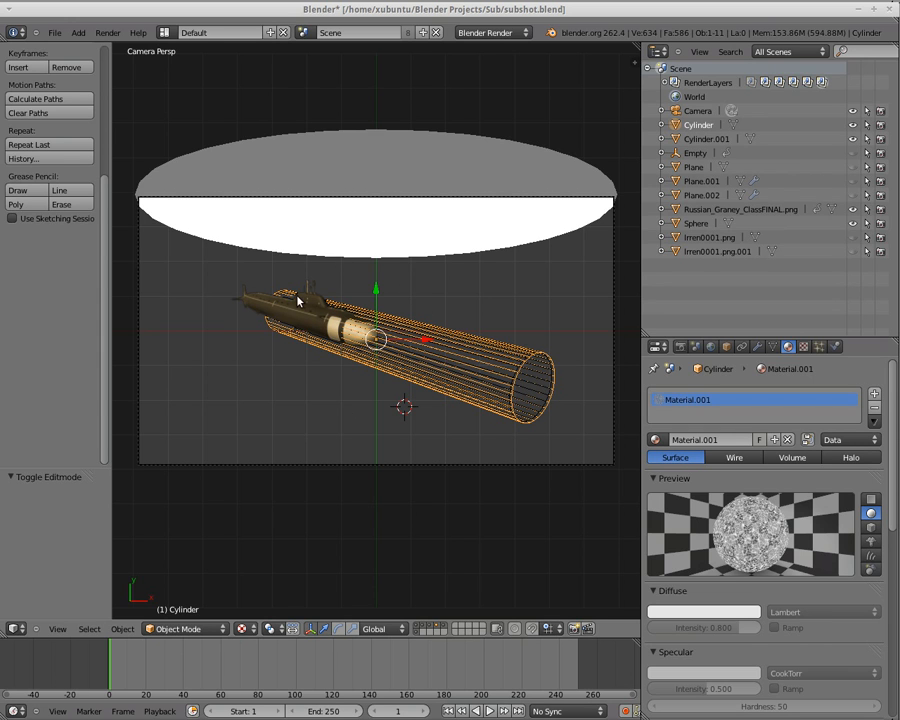
left_click_drag(368, 670, 570, 685)
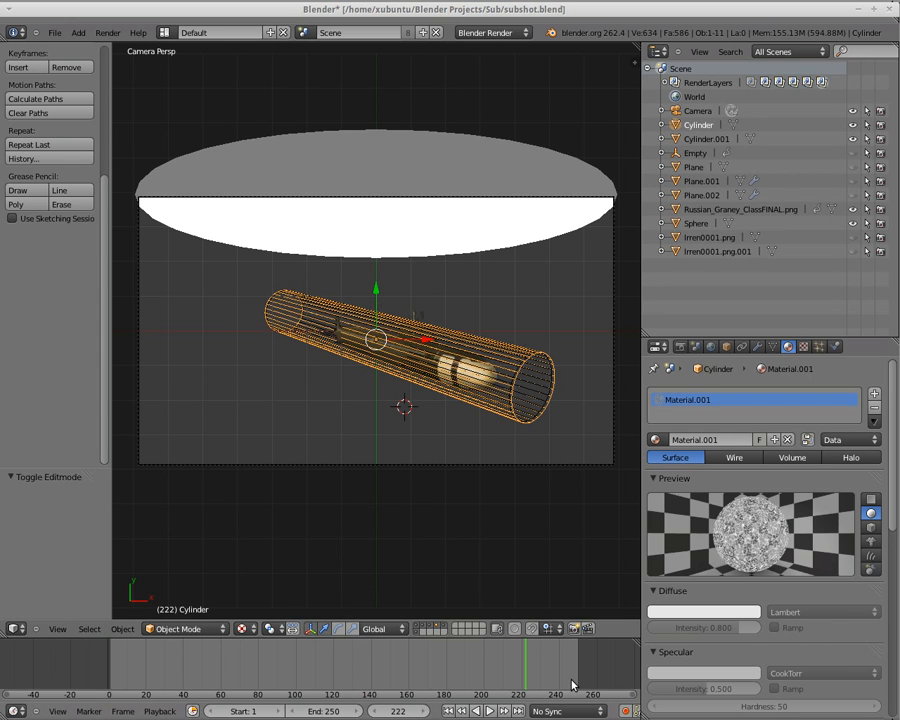
left_click(563, 676)
left_click_drag(376, 667, 234, 668)
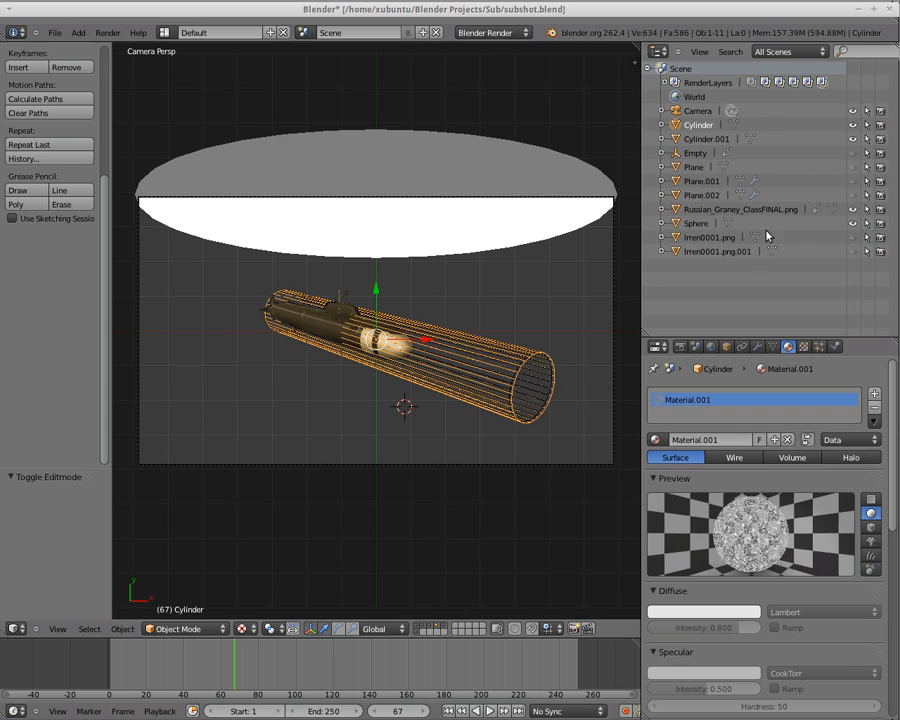
Step: Select Plane.001 and unhide Plane.002, Plane.001 and Plane in the Outliner
left_click(700, 195)
left_click(704, 182)
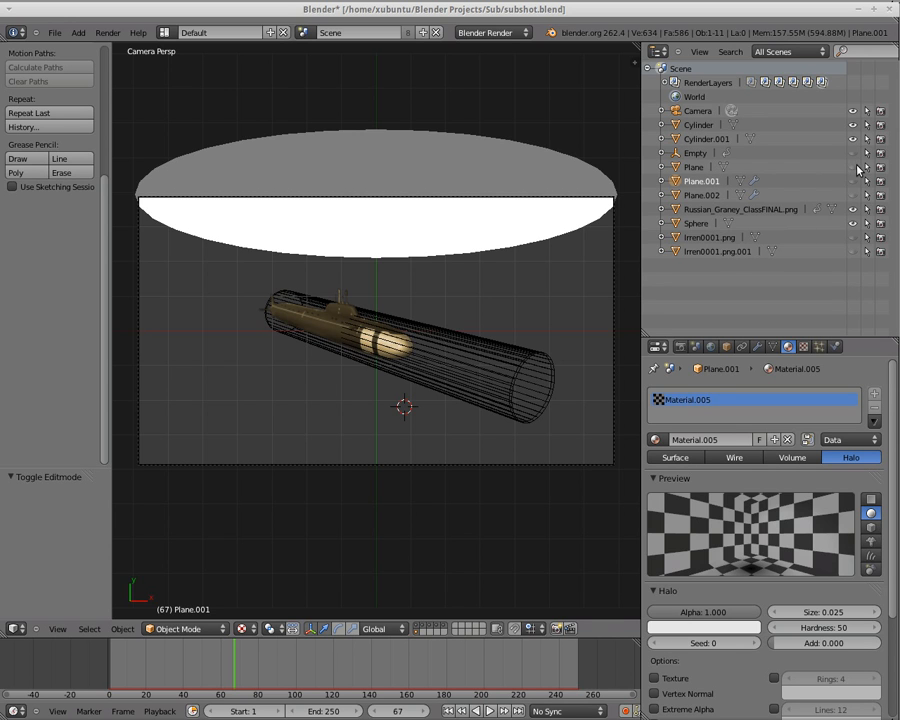
left_click(853, 197)
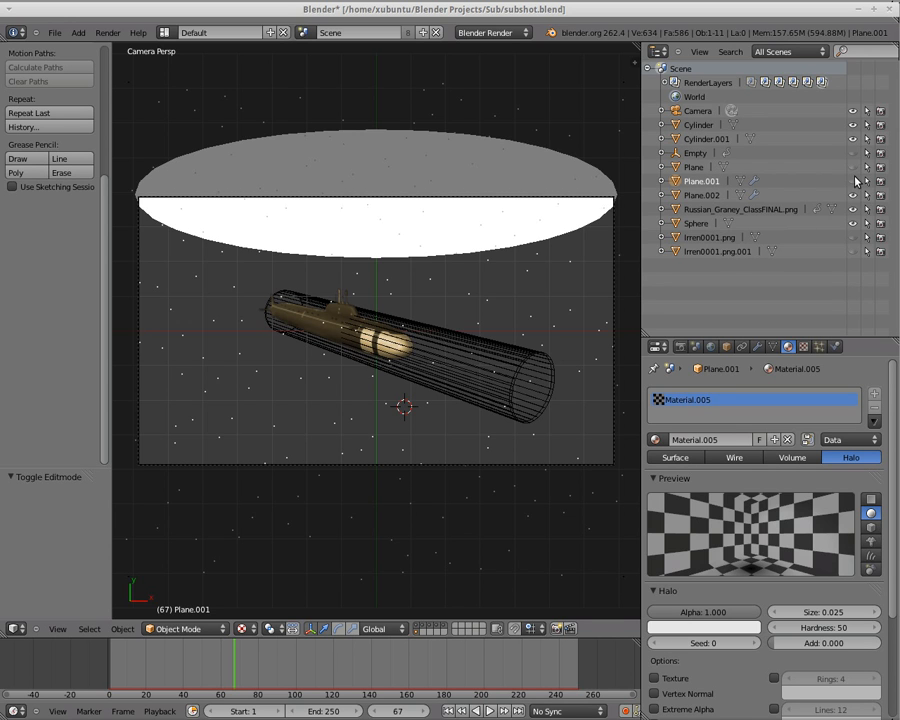
left_click(853, 181)
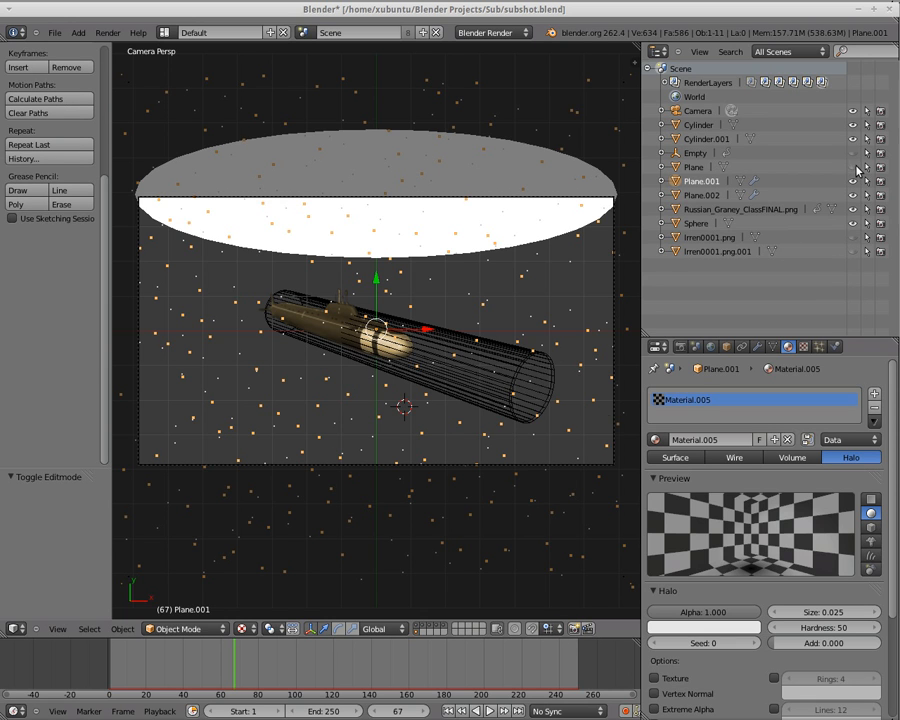
left_click(855, 168)
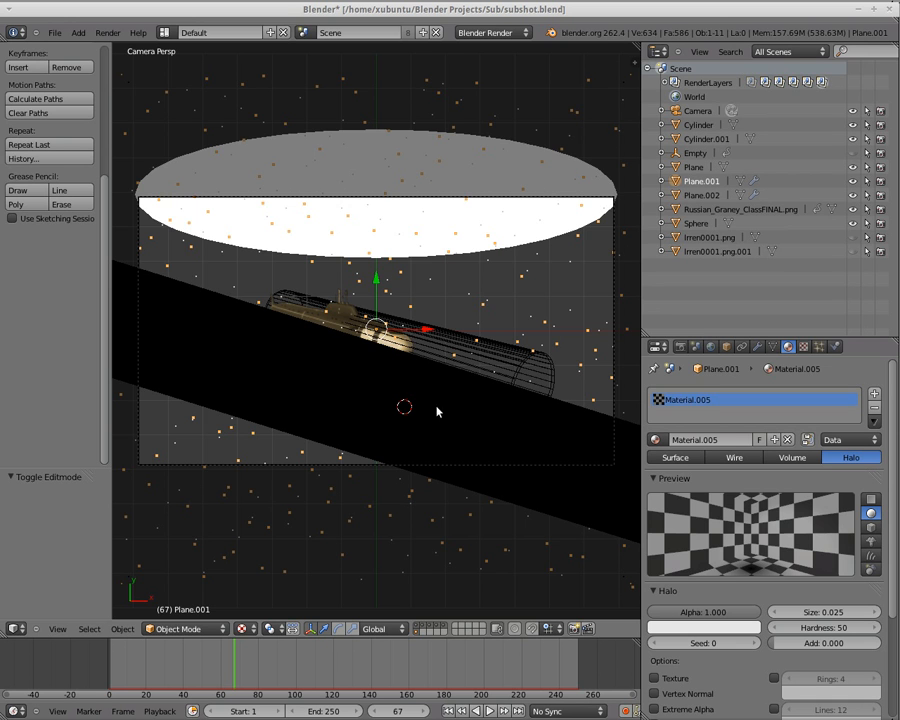
Step: Inspect the unhidden planes from an angled perspective, go back to frame 1, and return to the camera view
middle_click_drag(501, 307, 492, 347)
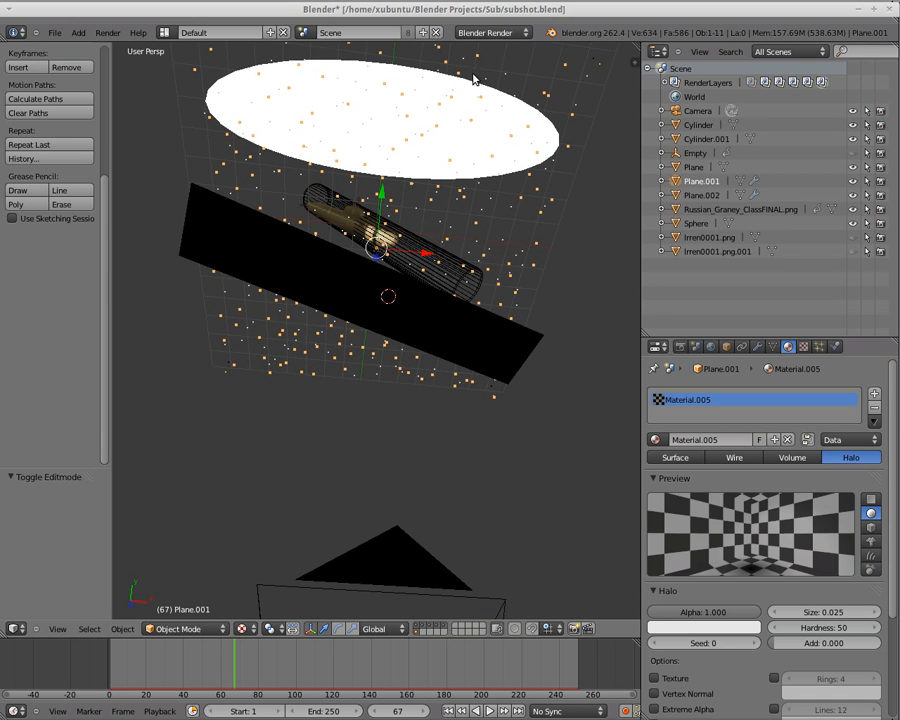
left_click(449, 711)
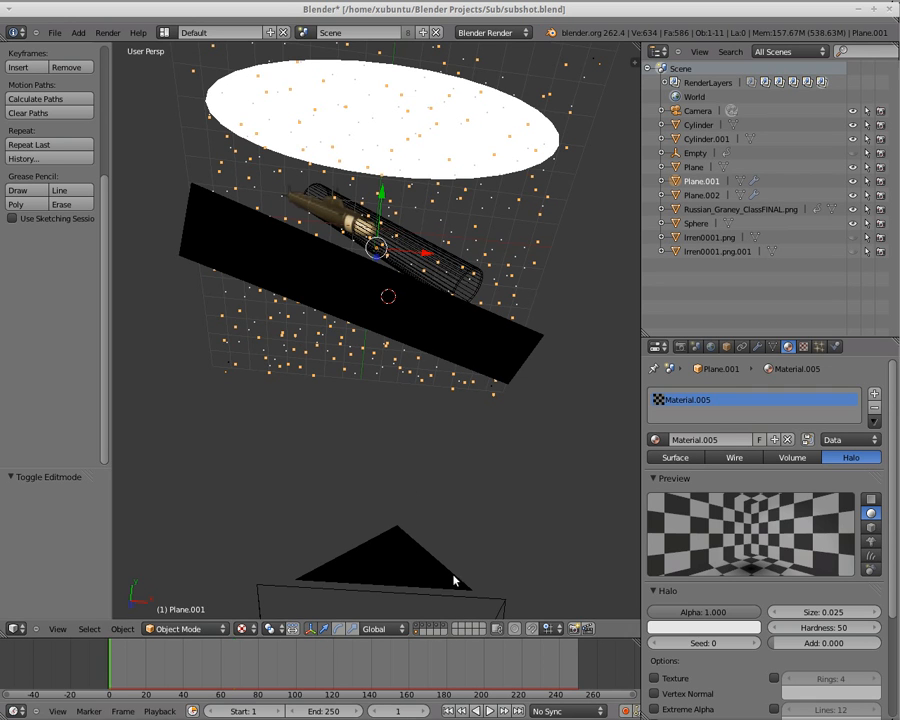
left_click(57, 628)
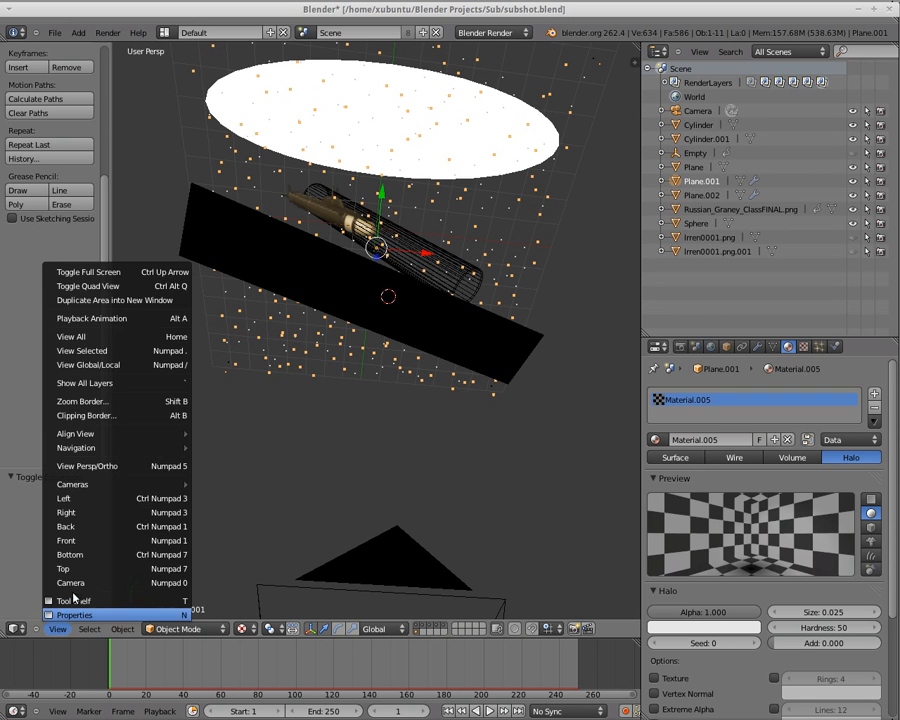
left_click(70, 583)
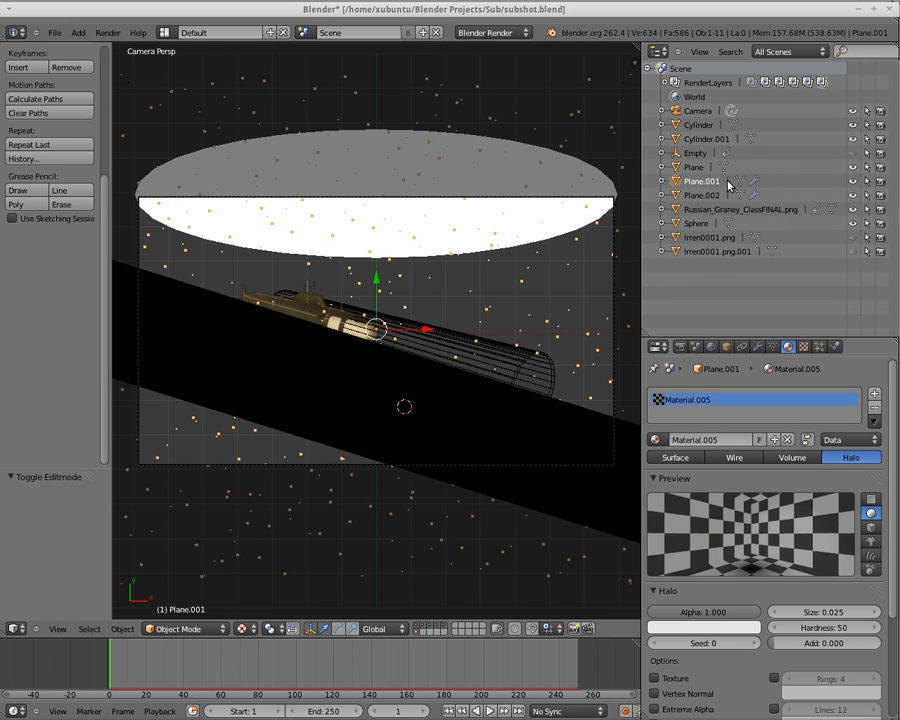
Step: Review the emission, cache, velocity and physics settings of Plane.001's particle system, and its halo material
left_click(819, 346)
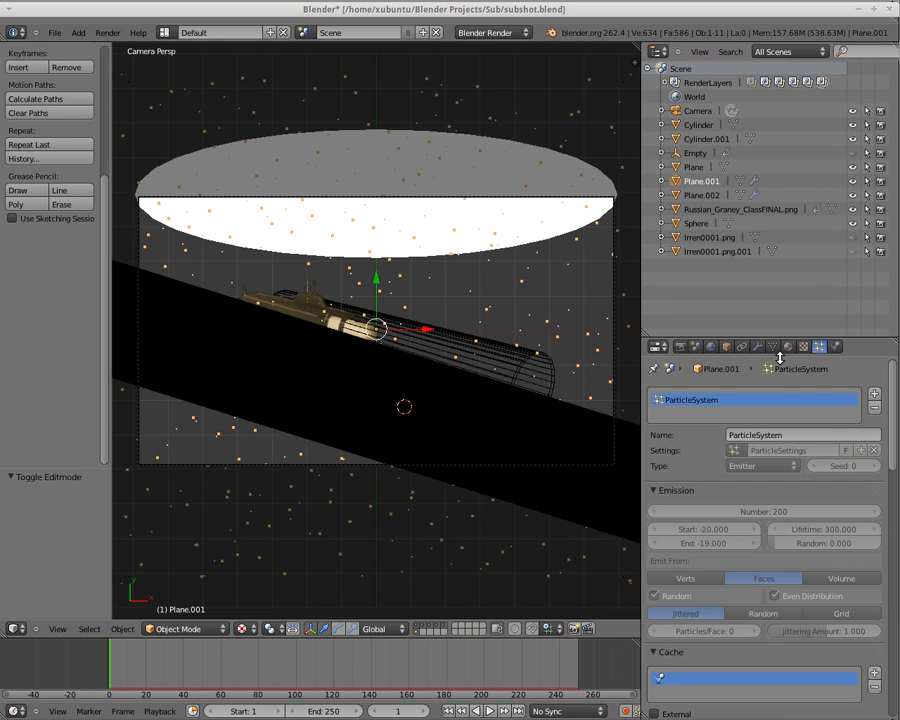
scroll(800, 472, "down", 5)
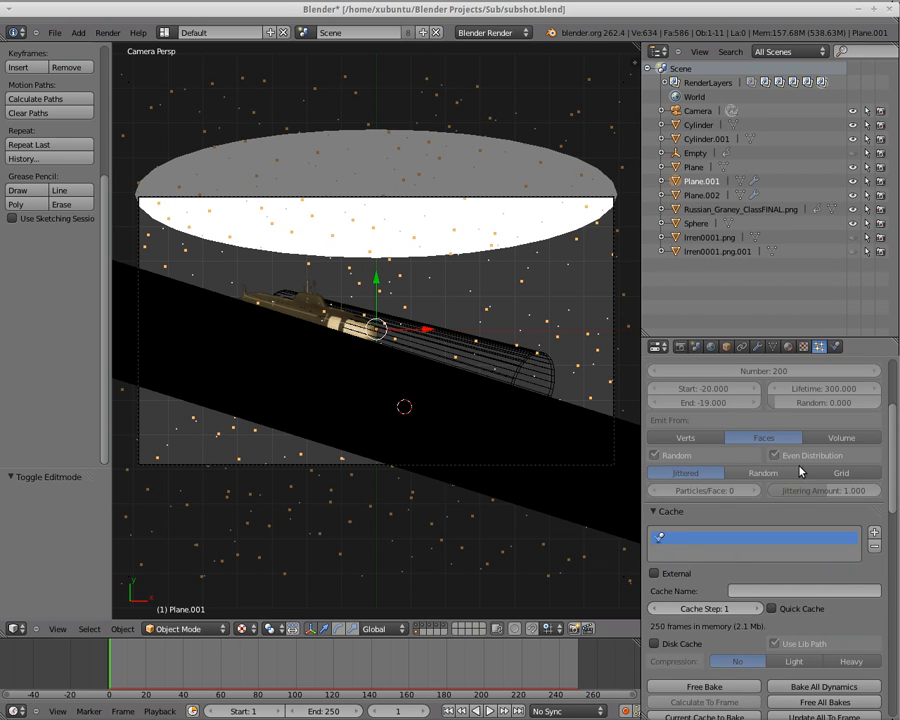
scroll(790, 470, "down", 3)
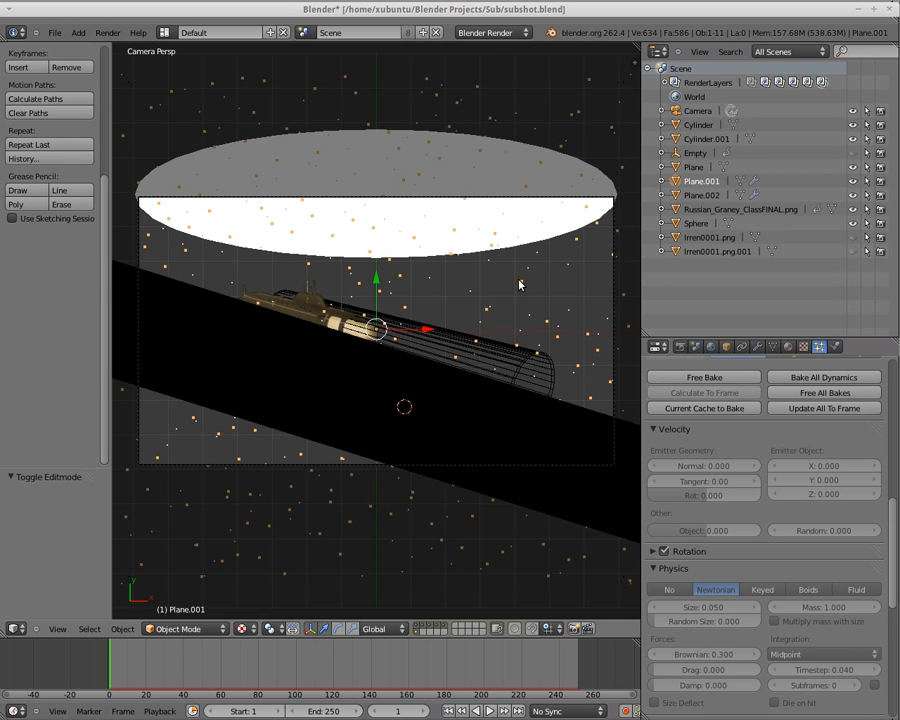
left_click(789, 346)
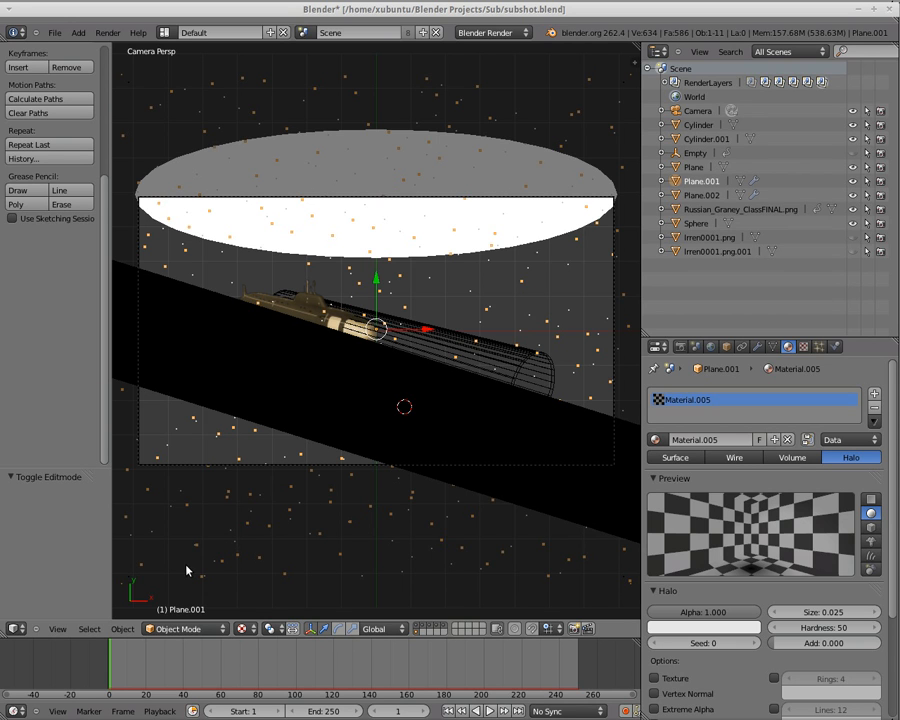
Step: Switch to the Compositing screen layout and examine how the RGB, Image and Multiply nodes form the background
left_click(16, 628)
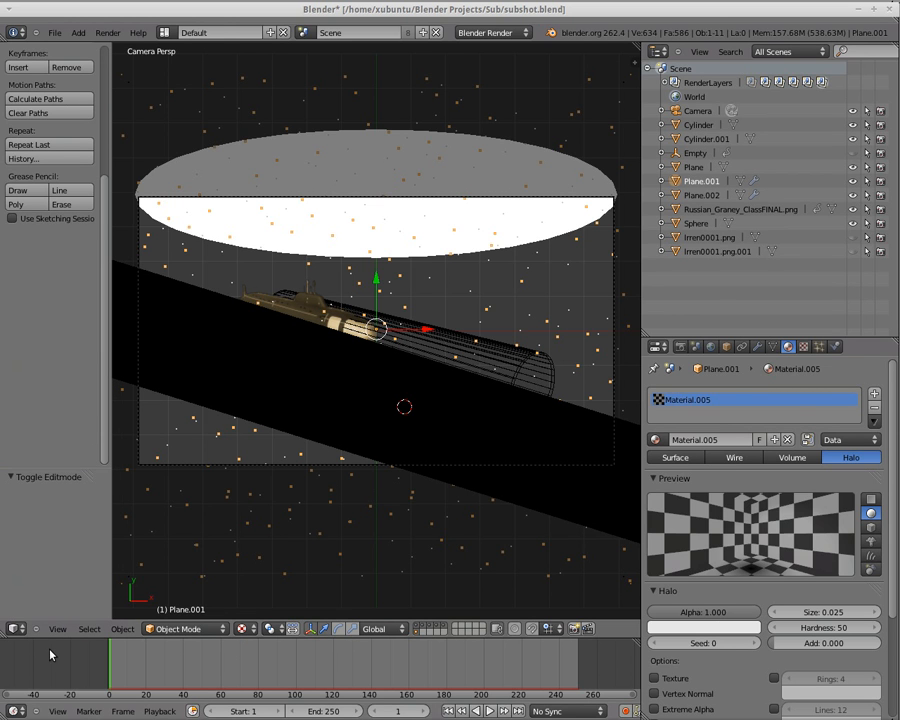
key("ctrl+Left")
scroll(315, 237, "down", 3)
scroll(315, 240, "down", 2)
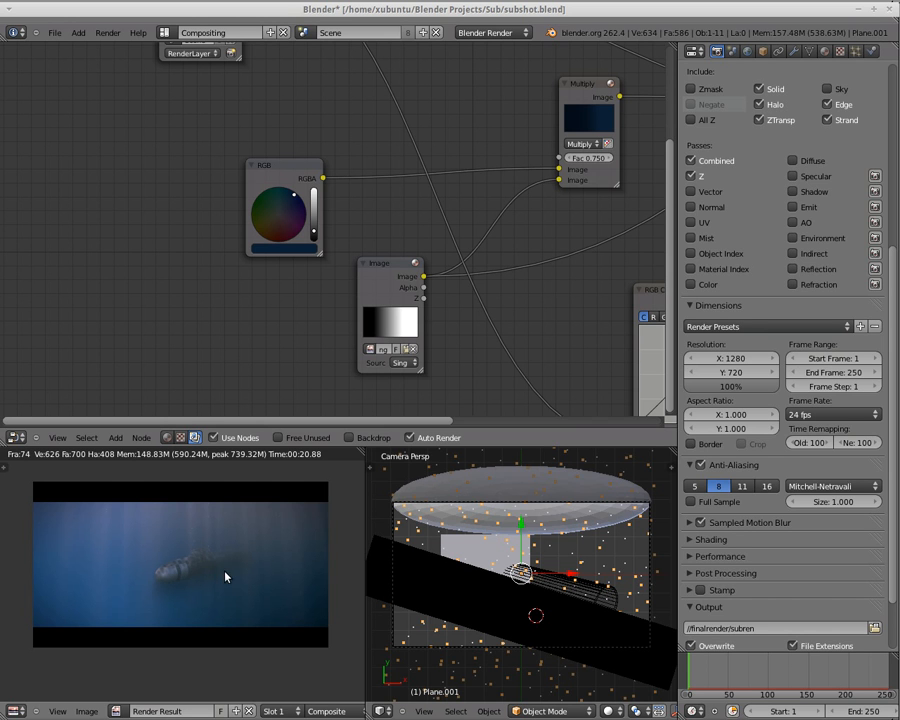
scroll(396, 346, "down", 4)
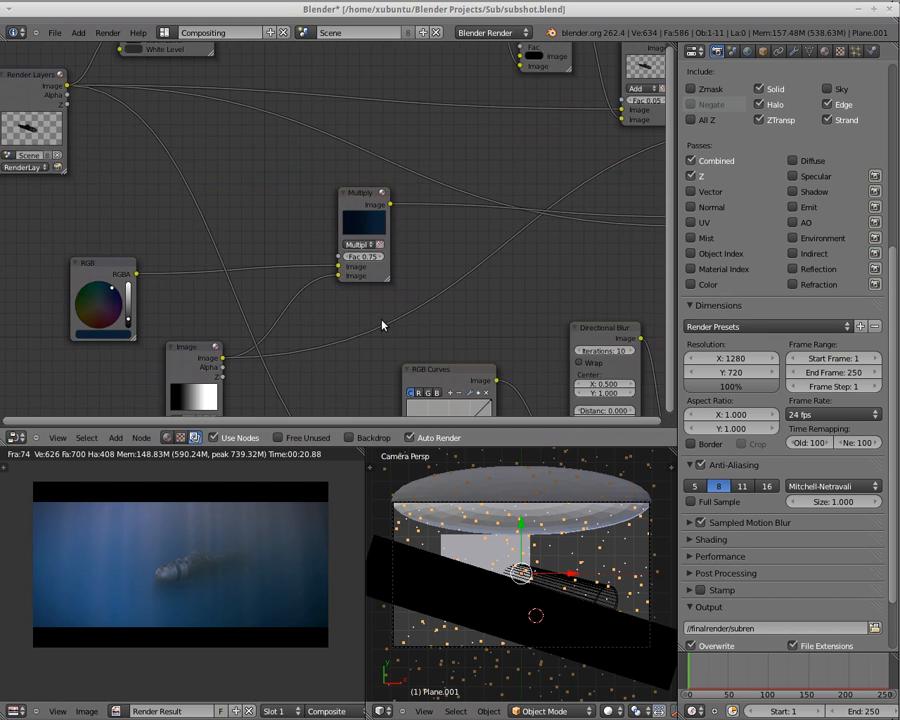
scroll(279, 366, "down", 1)
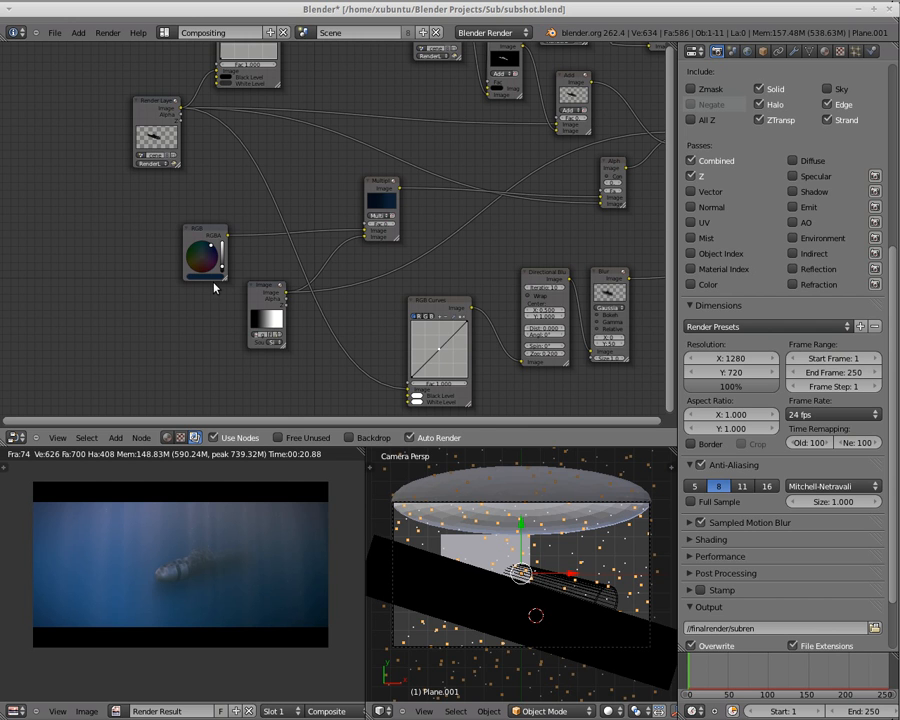
scroll(213, 285, "up", 3)
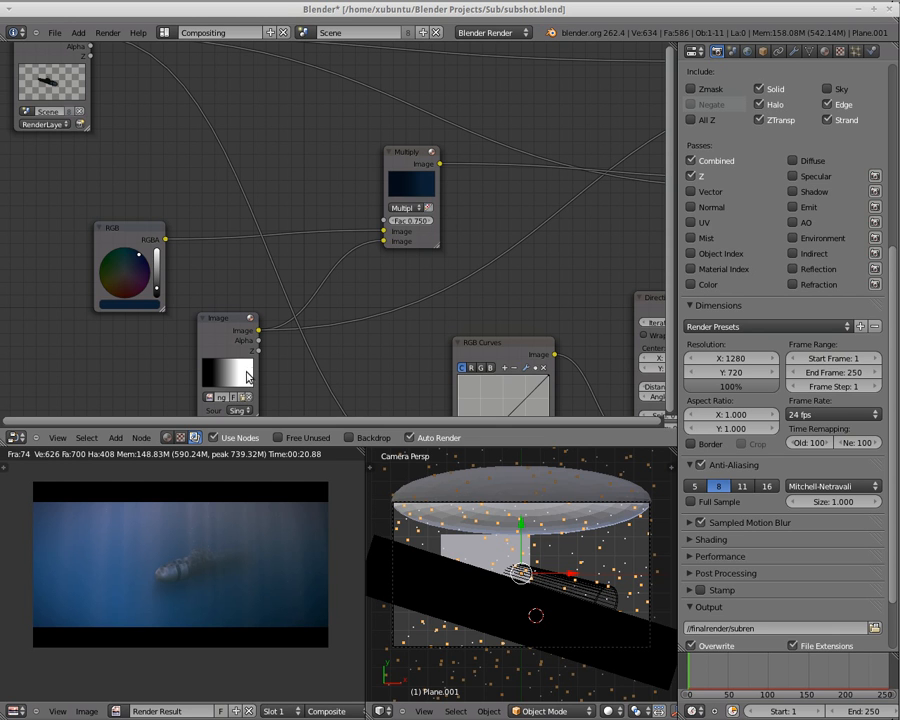
scroll(484, 234, "down", 4)
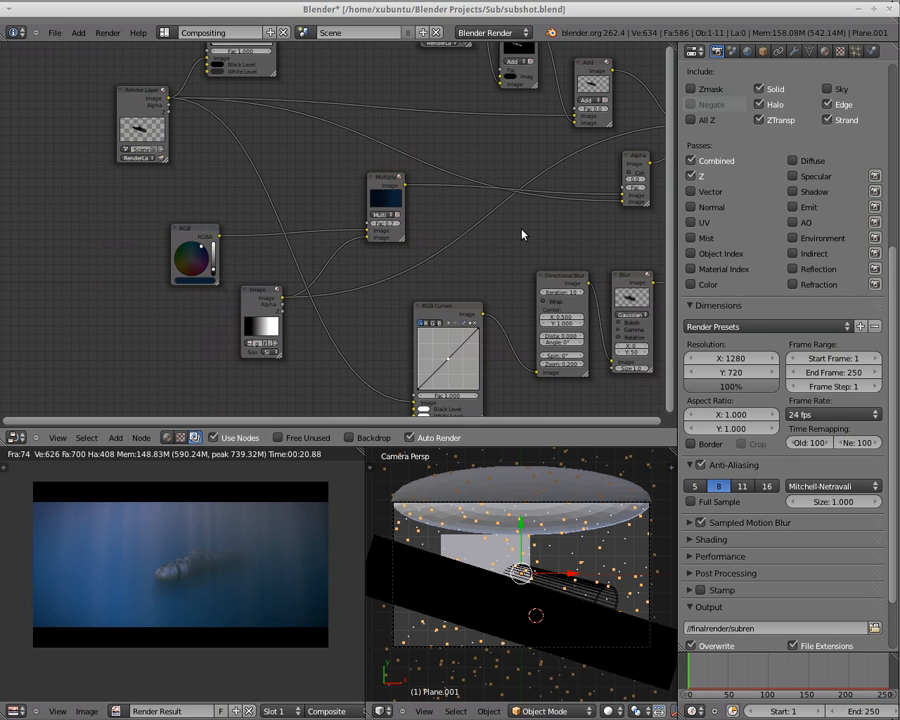
middle_click_drag(466, 236, 358, 285)
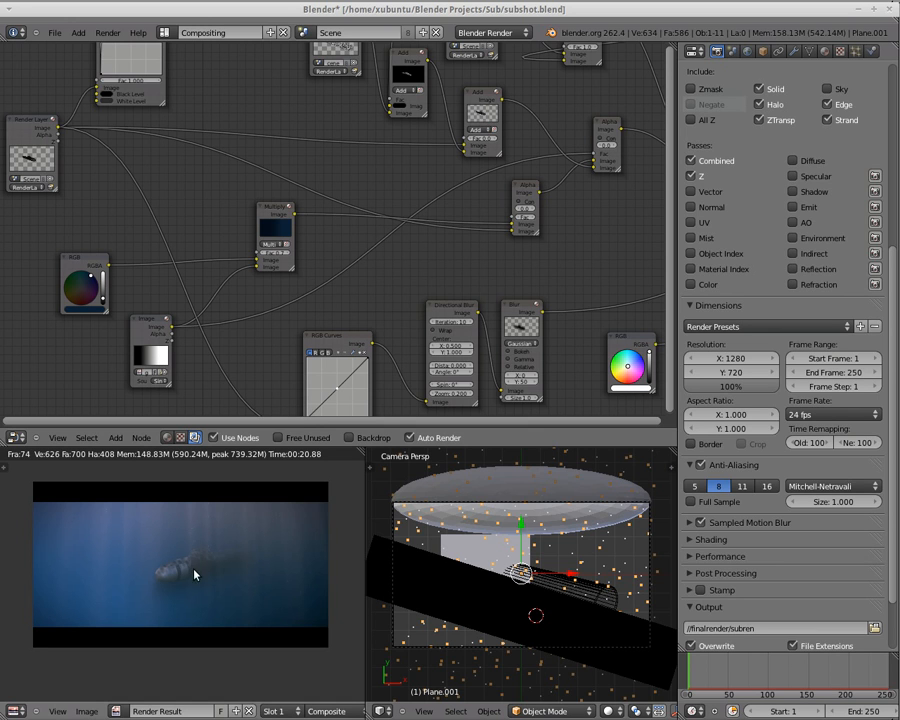
Step: Examine the submarine up close in the render result
scroll(211, 573, "up", 5)
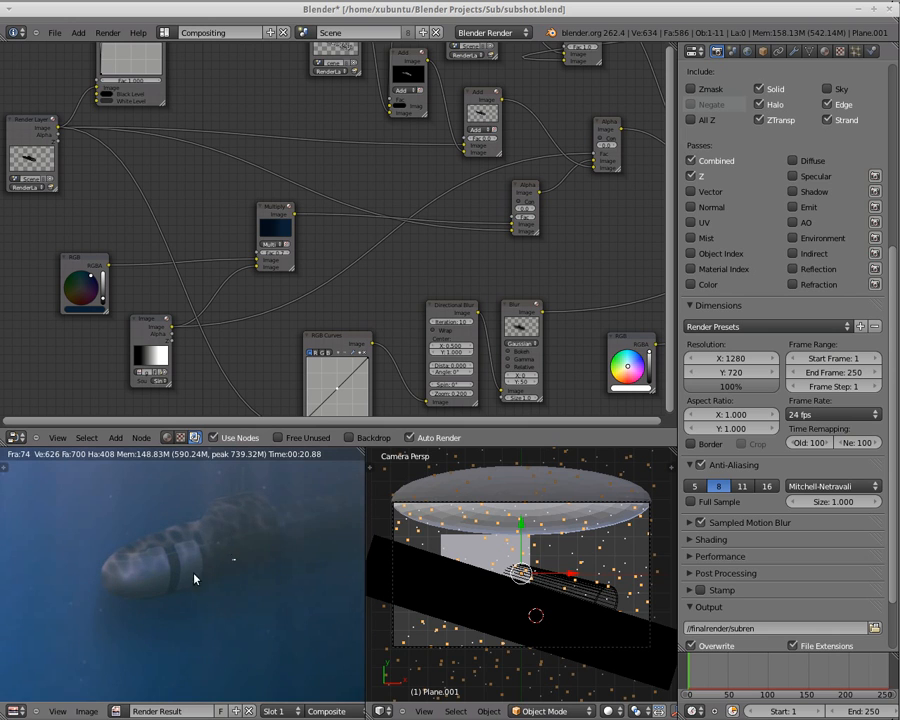
scroll(249, 545, "down", 1)
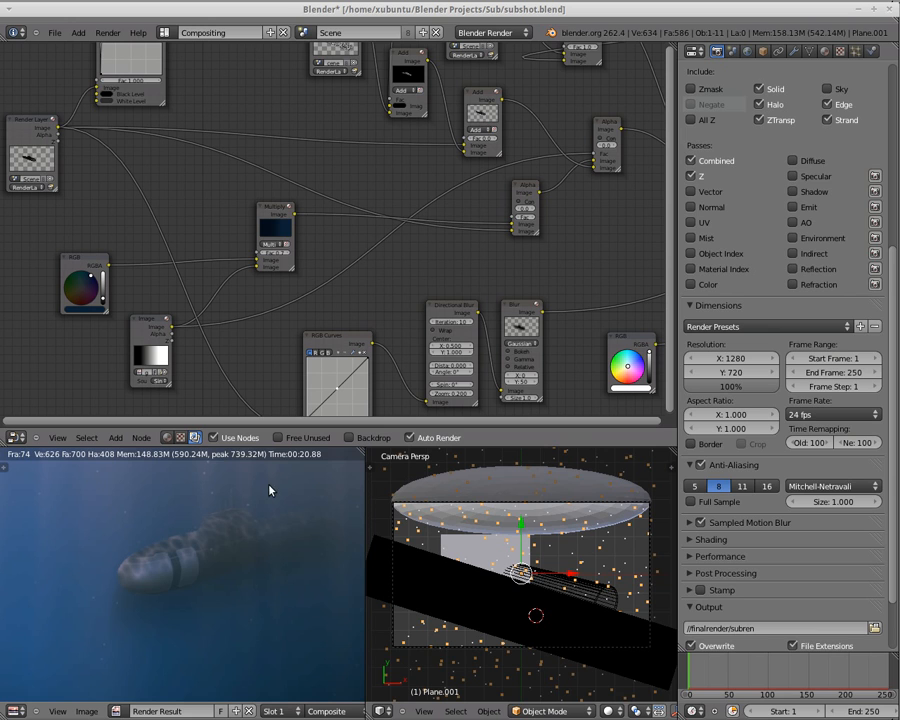
scroll(285, 547, "down", 2)
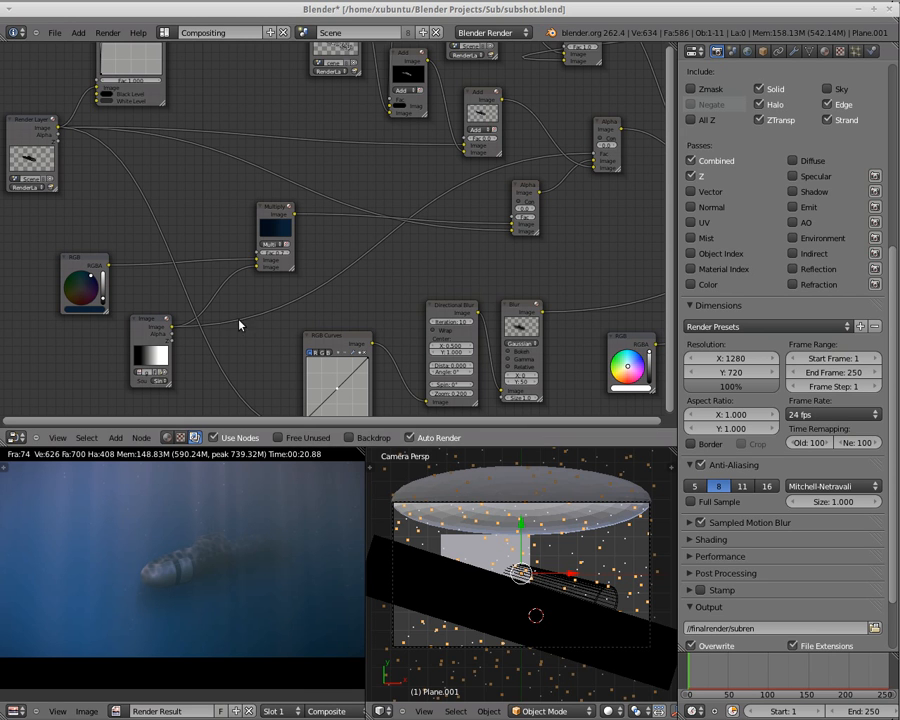
Step: Examine the upper compositing nodes, focusing on the RenderLayer.003 input and the Add node it feeds
middle_click_drag(246, 214, 356, 371)
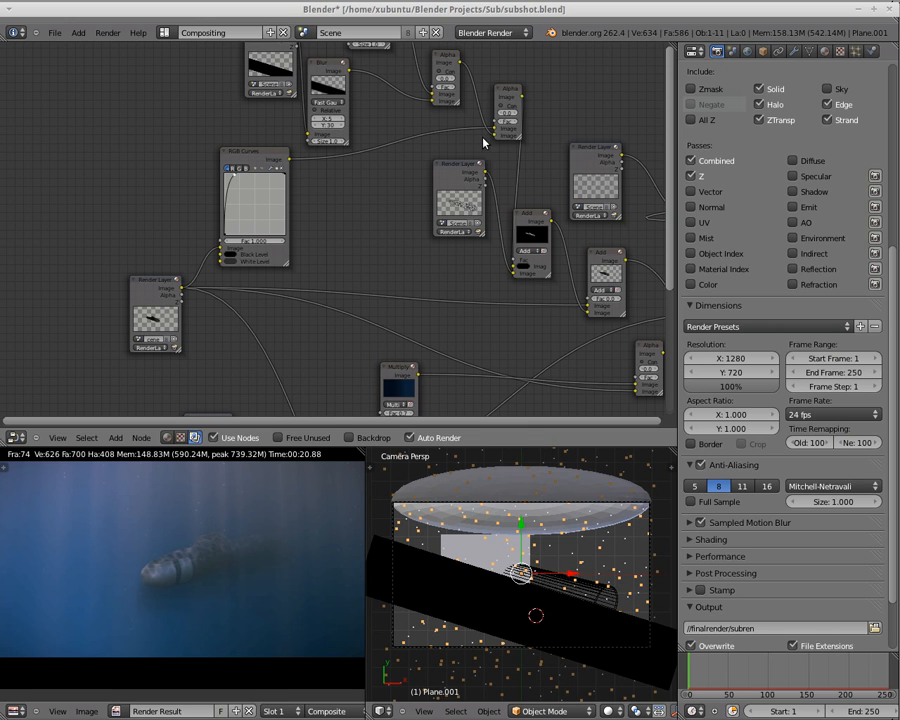
middle_click_drag(339, 210, 305, 271)
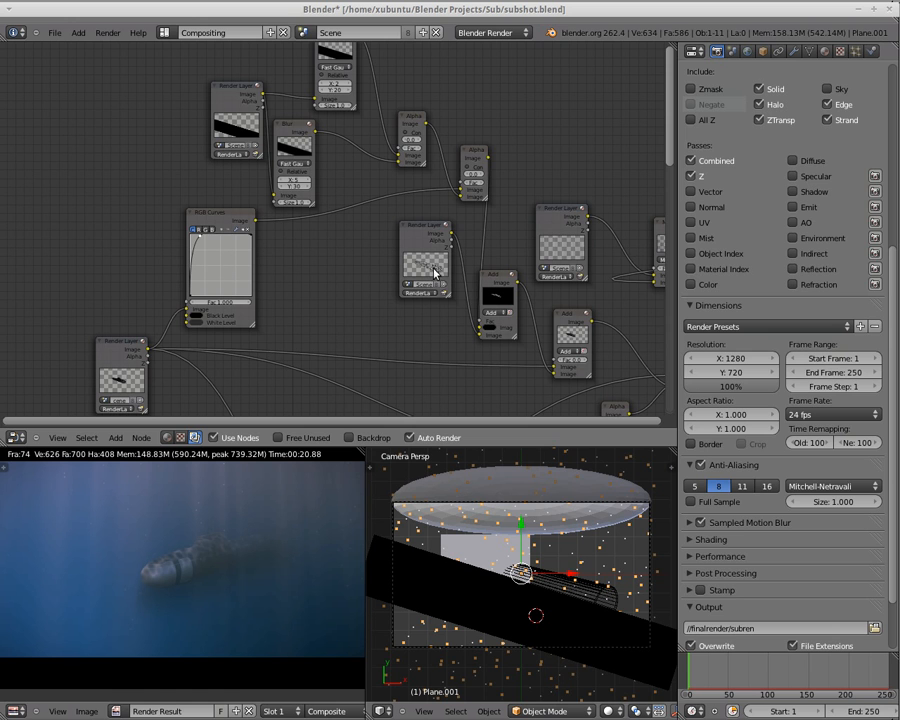
scroll(418, 281, "up", 3)
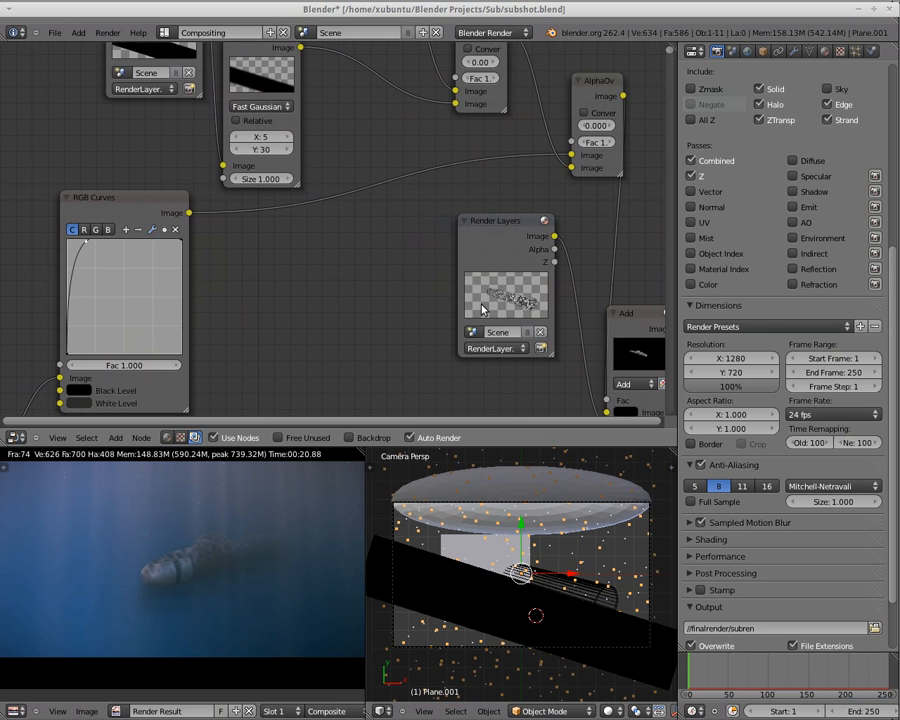
middle_click_drag(169, 264, 147, 252)
scroll(253, 319, "down", 1)
scroll(255, 314, "up", 7)
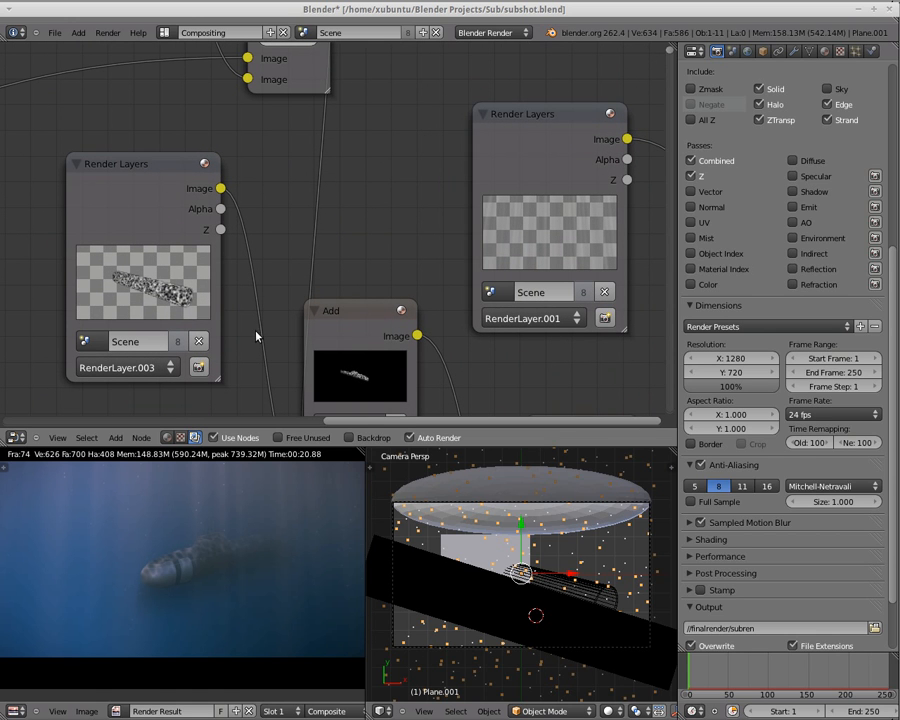
Step: Trace how RenderLayer.003 and the blurred Alpha Over branch feed the first Add node, and examine that node's preview
scroll(250, 336, "down", 3)
middle_click_drag(271, 335, 279, 255)
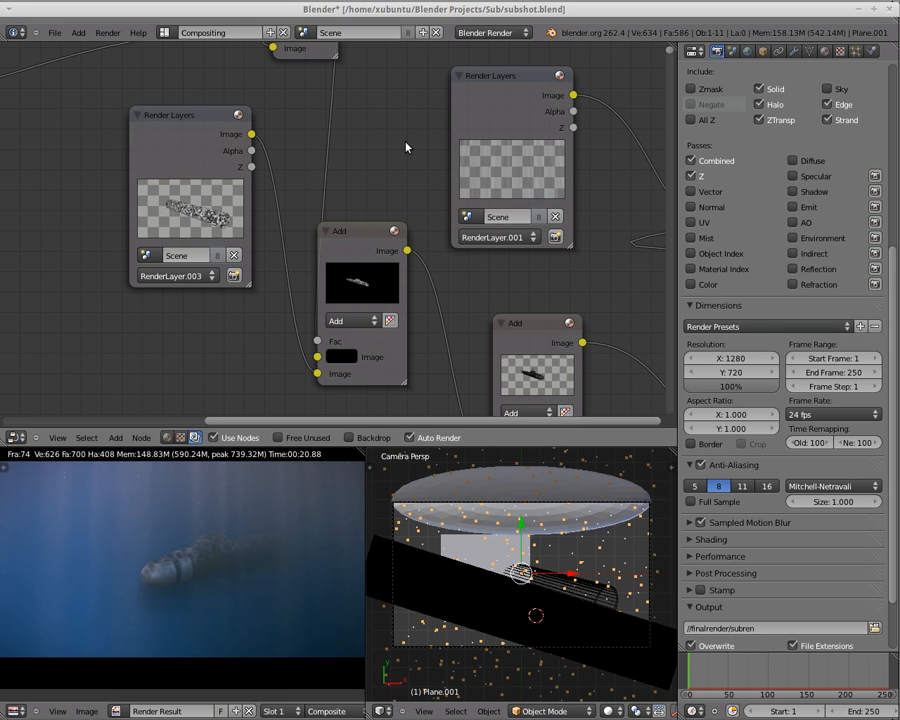
scroll(380, 113, "down", 5)
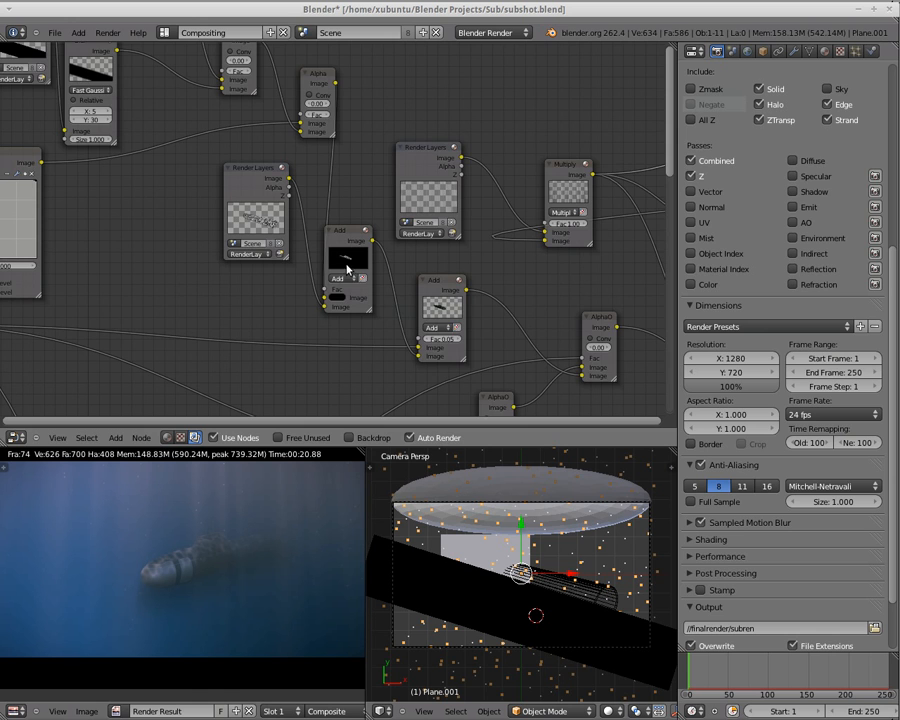
scroll(373, 291, "up", 1)
scroll(370, 295, "up", 3)
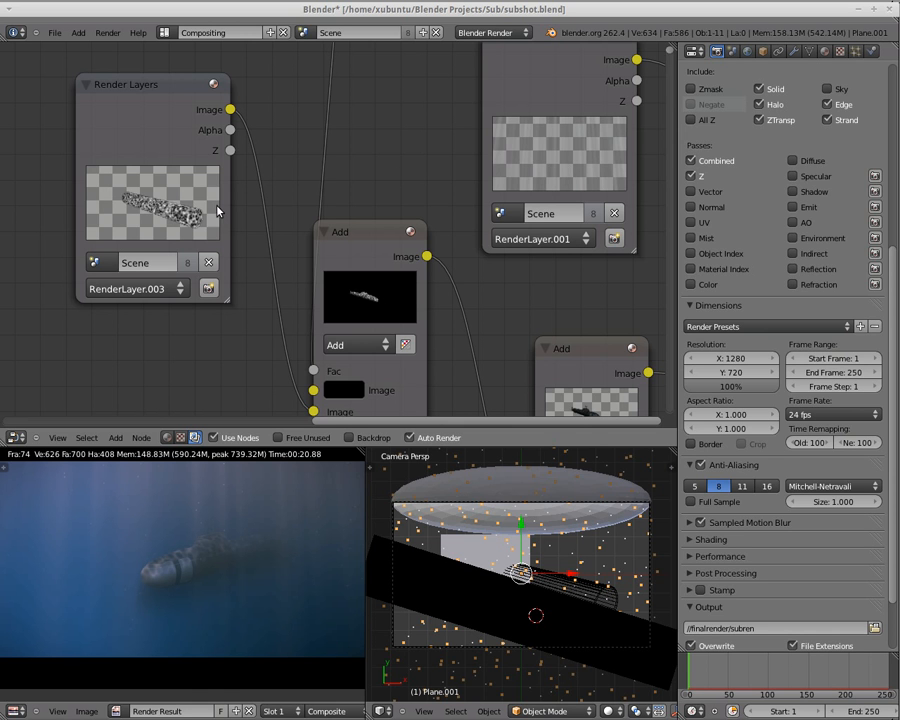
scroll(243, 222, "down", 2)
scroll(240, 219, "down", 5)
middle_click_drag(161, 189, 368, 314)
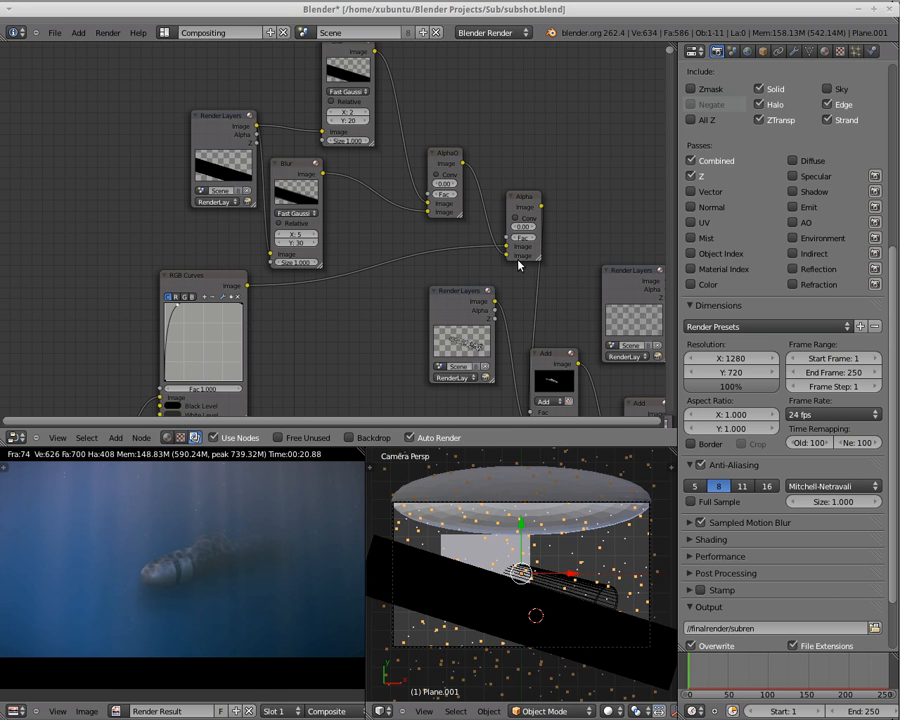
middle_click_drag(560, 311, 306, 198)
scroll(360, 333, "up", 2)
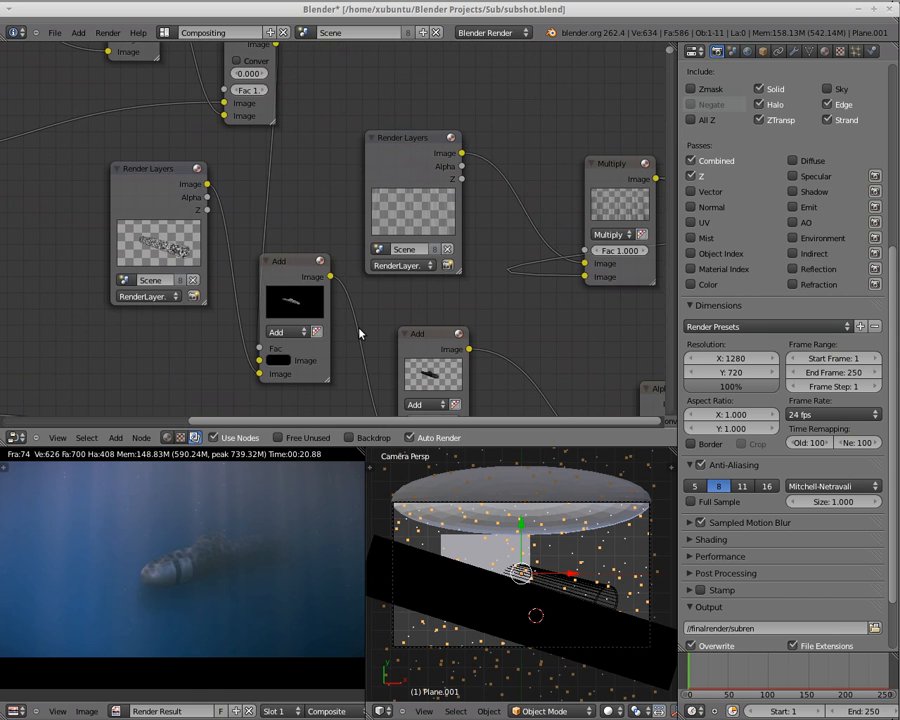
scroll(352, 350, "up", 2)
middle_click_drag(428, 350, 458, 235)
scroll(330, 305, "up", 3)
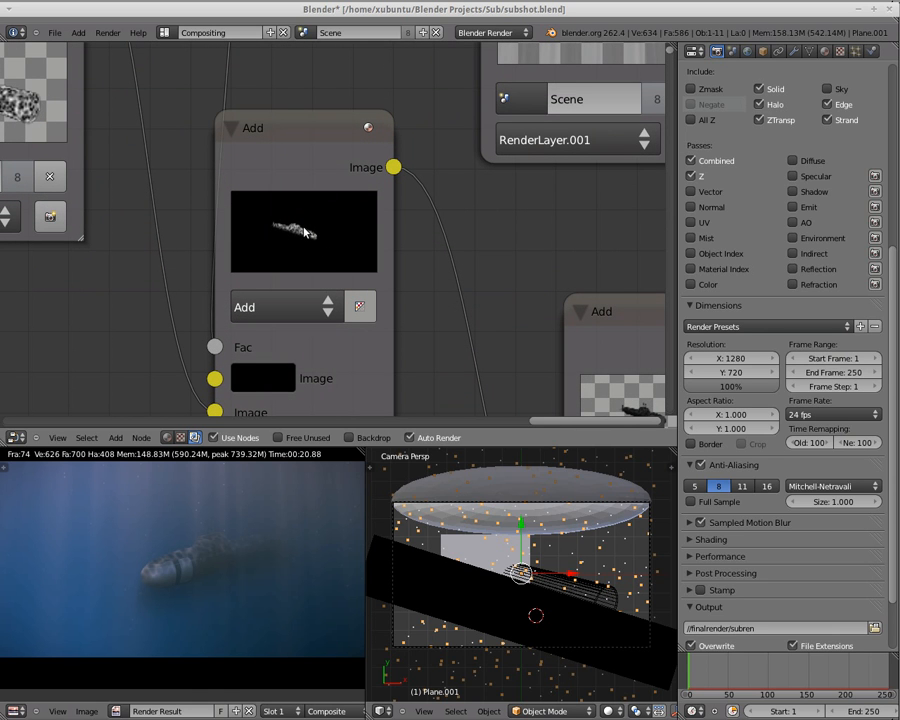
Step: Examine the second Add node that lays the light pattern over the submarine, and compare it with the submarine in the render result
scroll(560, 235, "down", 2)
scroll(566, 225, "down", 1)
middle_click_drag(563, 217, 445, 143)
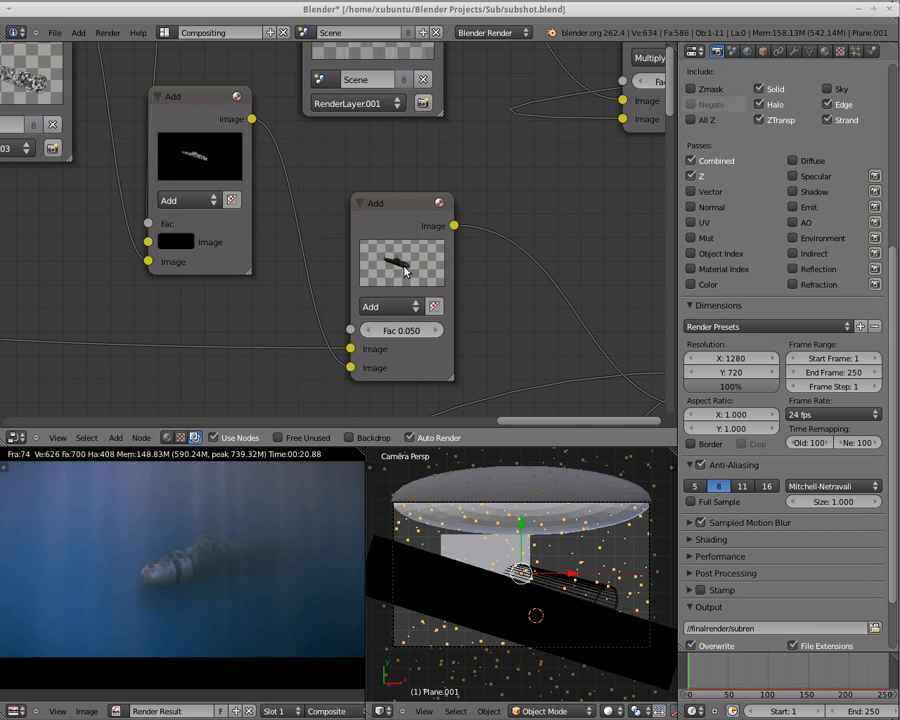
scroll(404, 271, "up", 3)
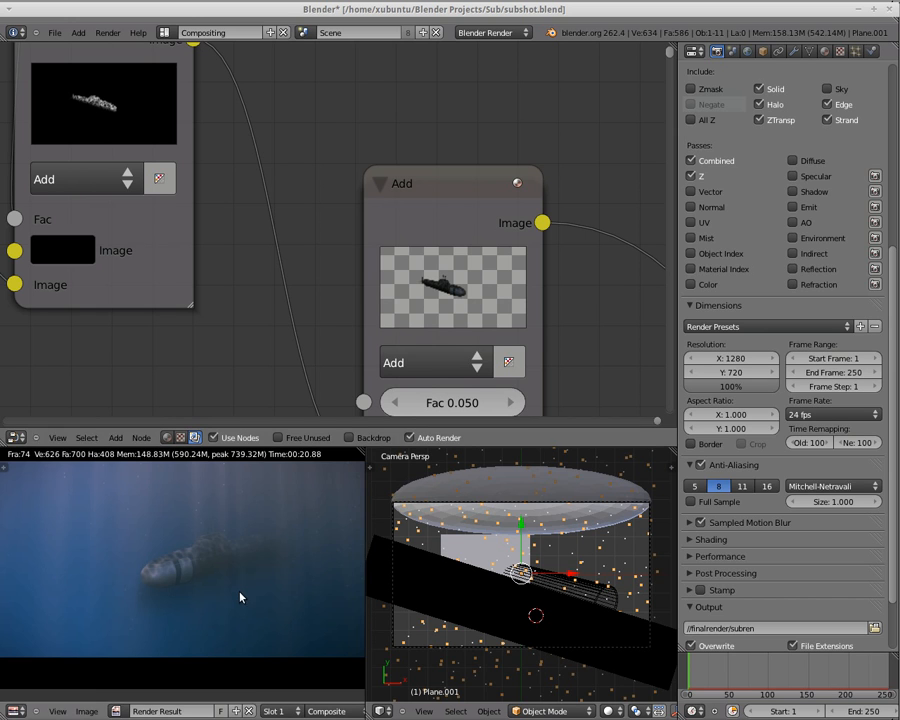
scroll(208, 595, "up", 2)
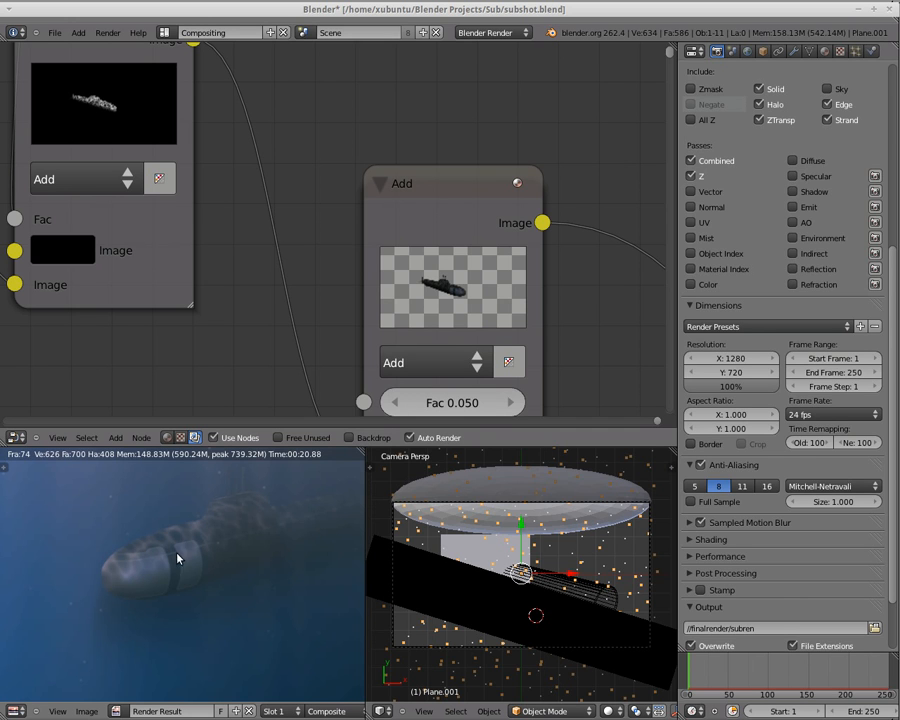
scroll(272, 534, "down", 1)
scroll(263, 556, "down", 1)
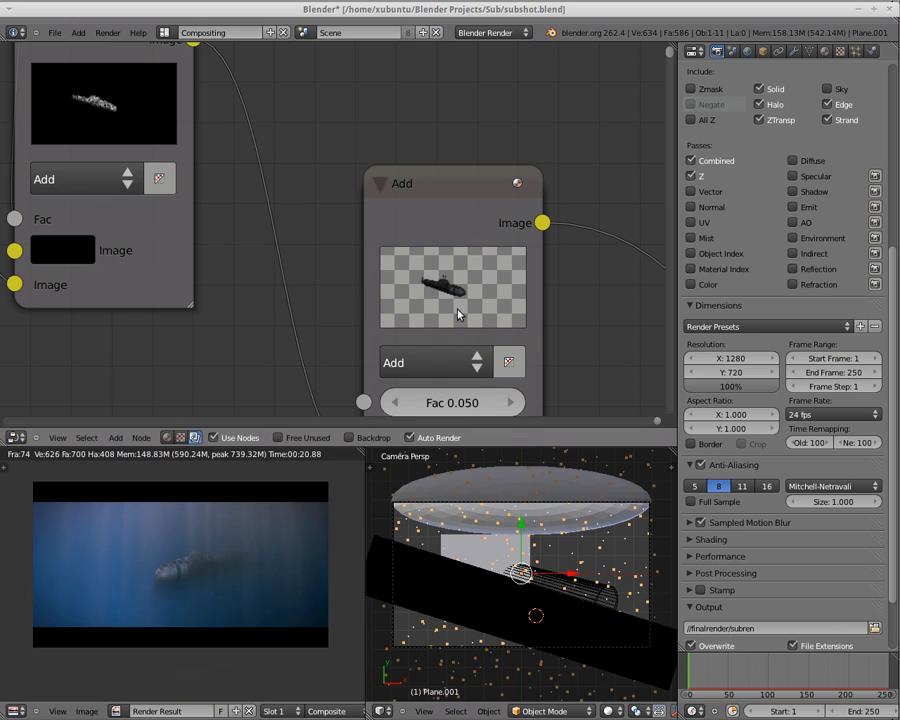
Step: Trace how the submarine's Add output and the background Multiply node are combined through the two Alpha Over nodes
scroll(530, 297, "down", 1)
scroll(530, 297, "down", 2)
scroll(489, 311, "down", 1)
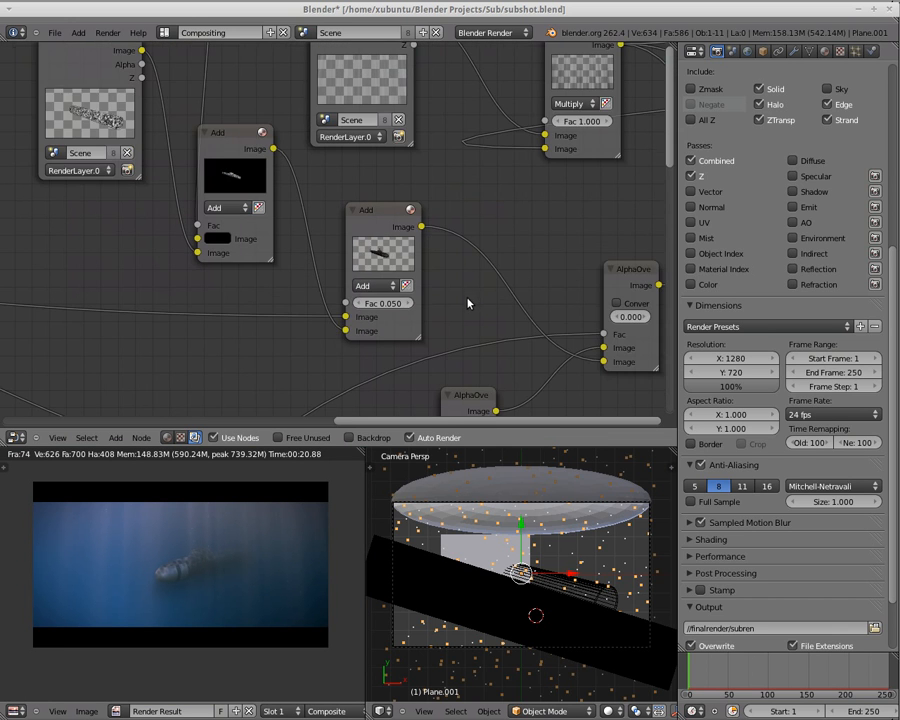
scroll(468, 301, "down", 1)
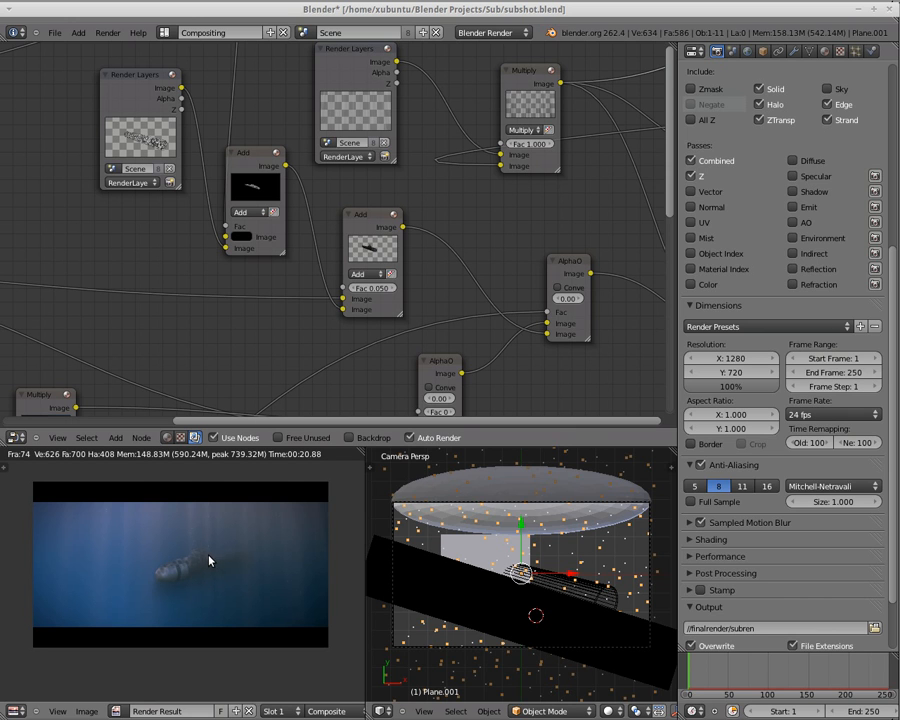
scroll(365, 250, "down", 2)
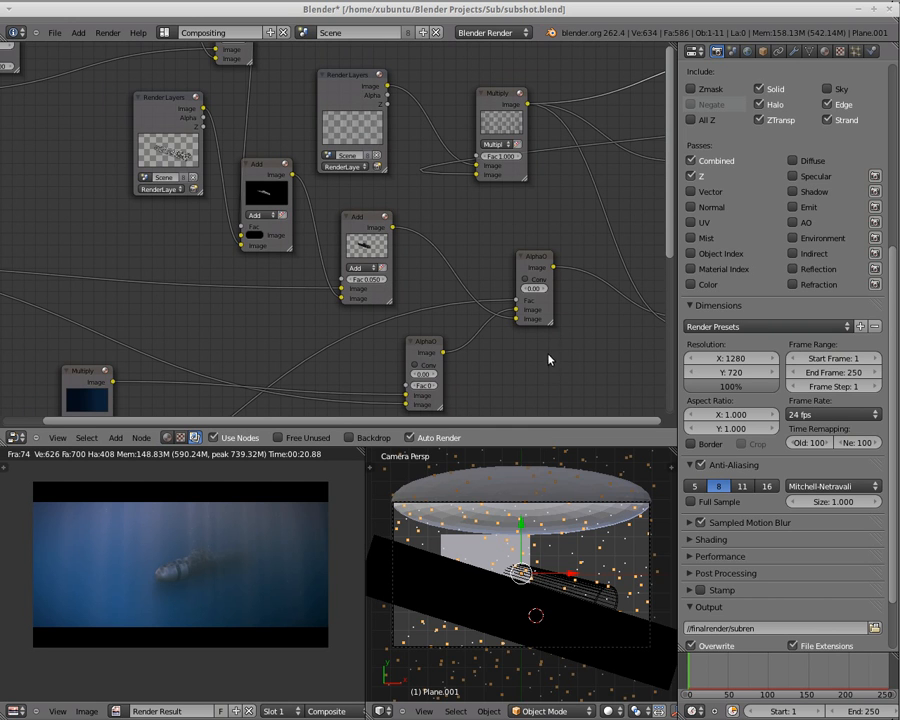
middle_click_drag(545, 363, 488, 316)
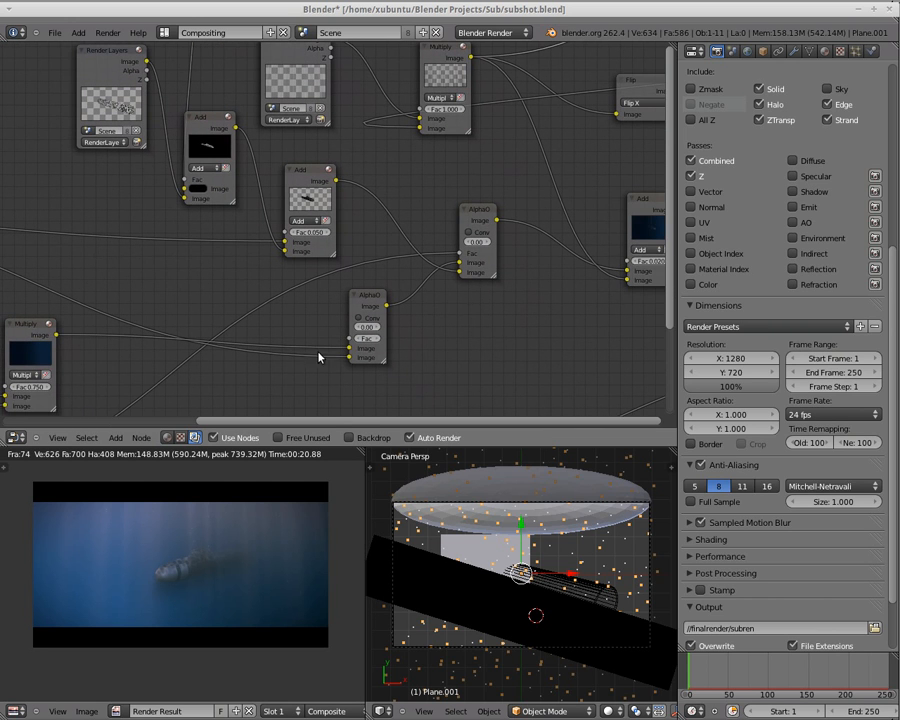
scroll(196, 372, "down", 1)
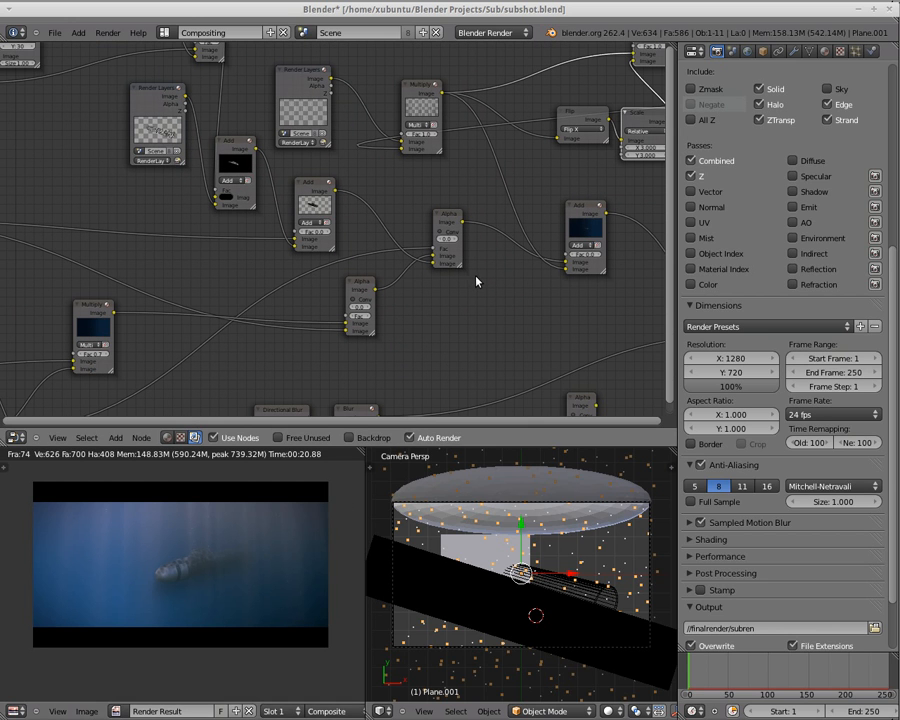
scroll(472, 284, "down", 1)
middle_click_drag(471, 284, 361, 345)
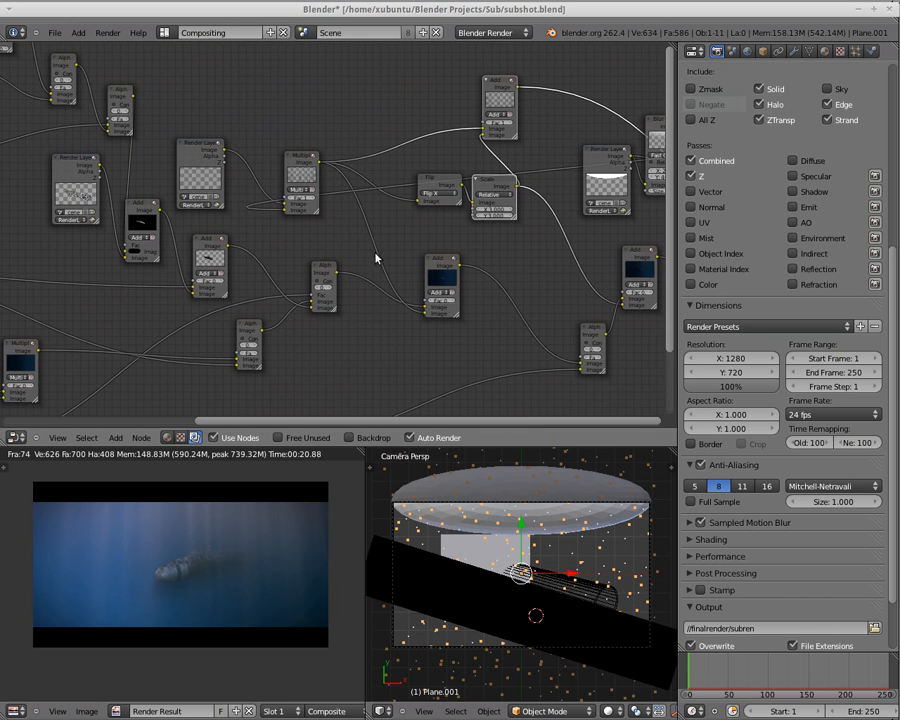
Step: Examine how the RenderLayer.001 particles pass through the Multiply, Flip and Scale nodes into the Add nodes
scroll(400, 250, "up", 1)
scroll(310, 240, "up", 1)
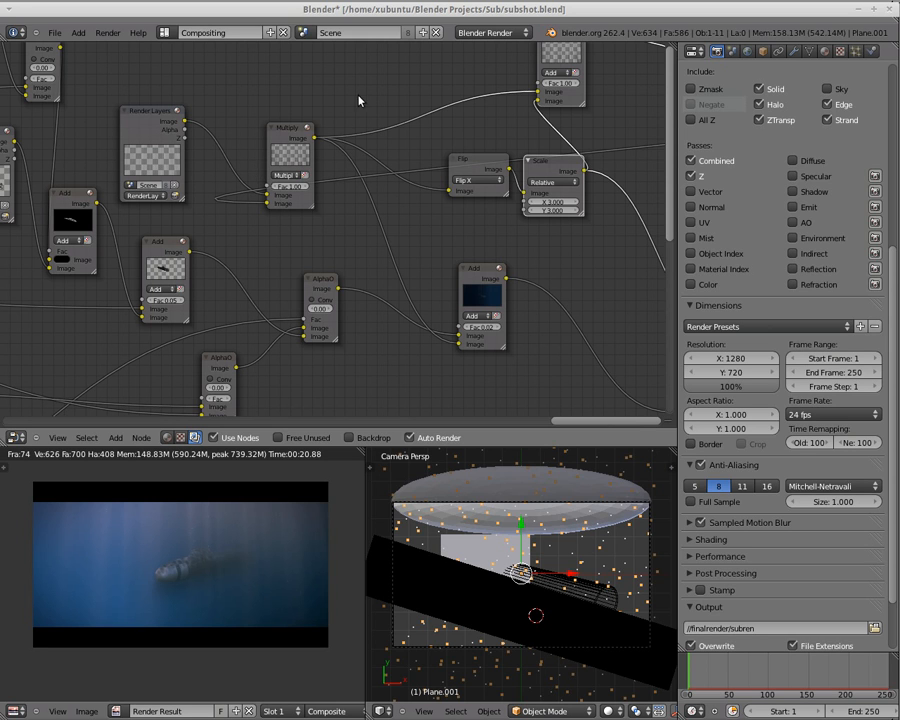
scroll(288, 75, "down", 1)
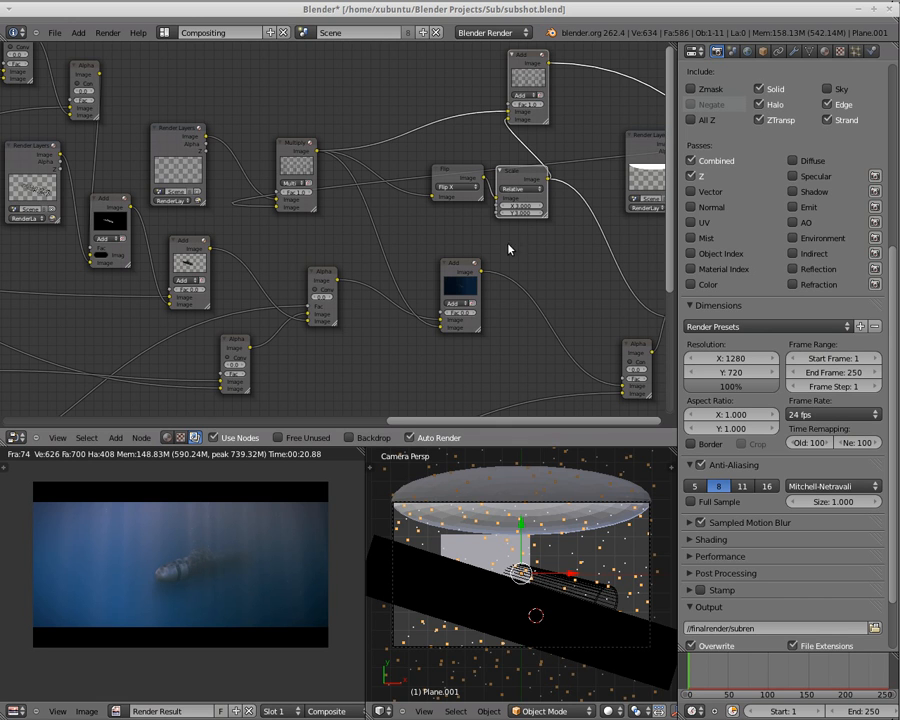
scroll(524, 195, "down", 3)
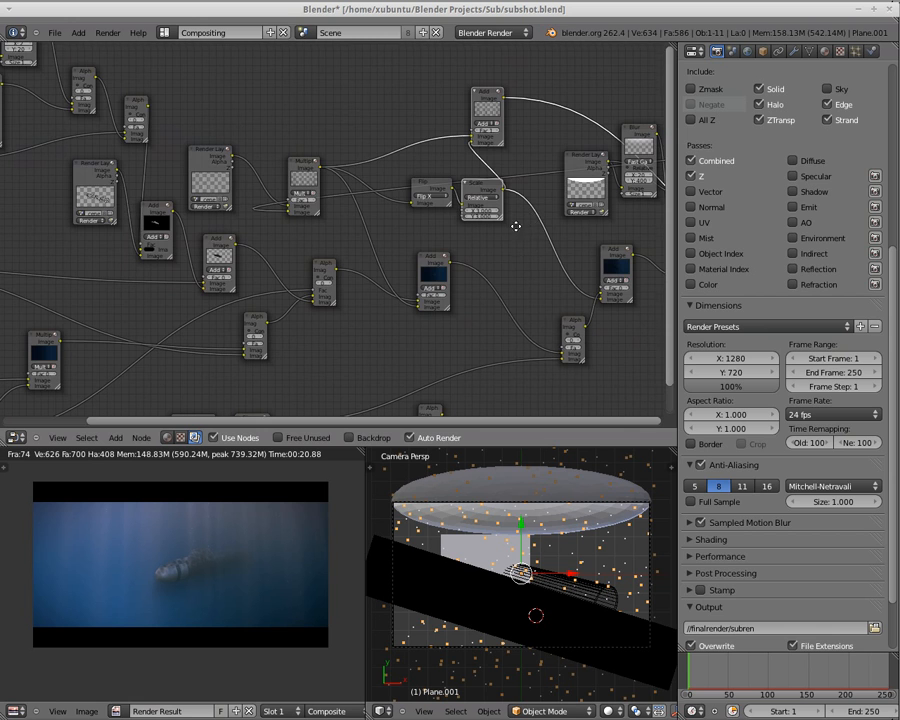
Step: Examine the white surface's Render Layers node and its two Blur nodes, tracing the link to the particles' Multiply node and checking the render result
scroll(460, 235, "up", 5)
scroll(395, 248, "up", 1)
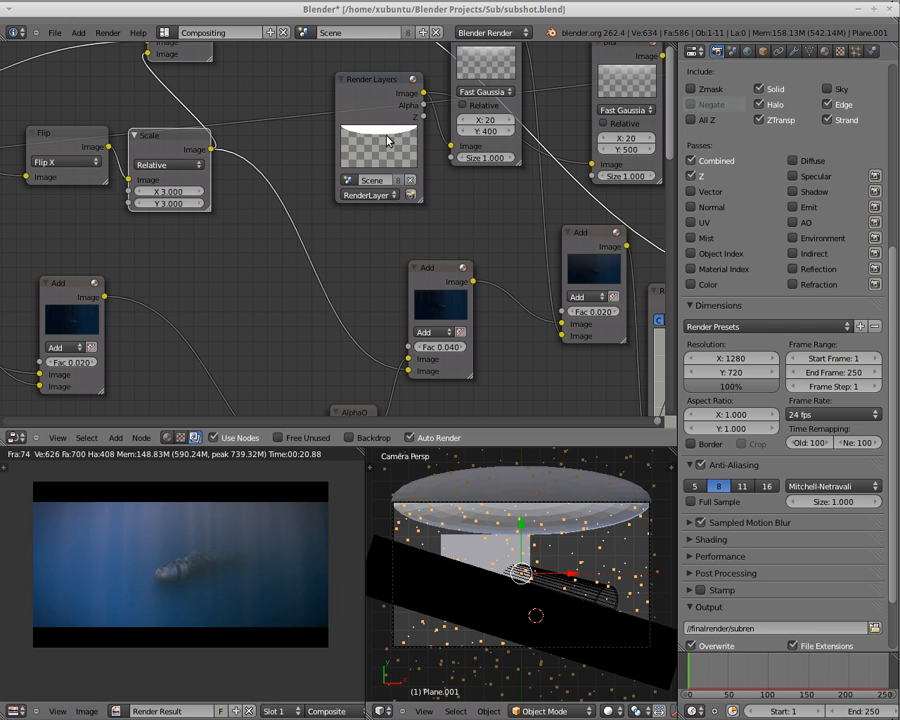
middle_click_drag(481, 202, 374, 292)
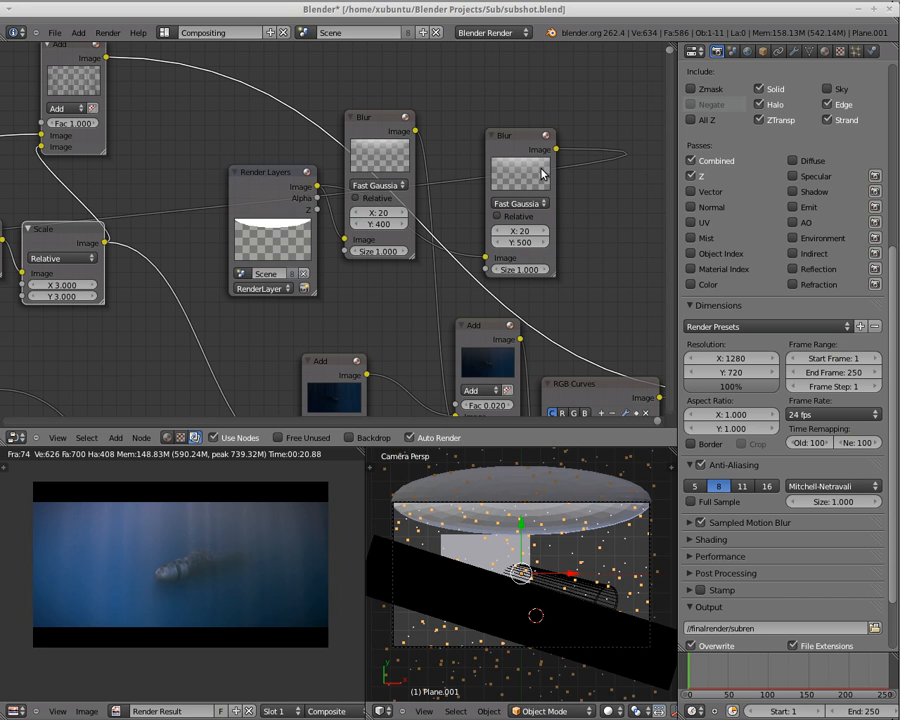
middle_click_drag(361, 307, 430, 280)
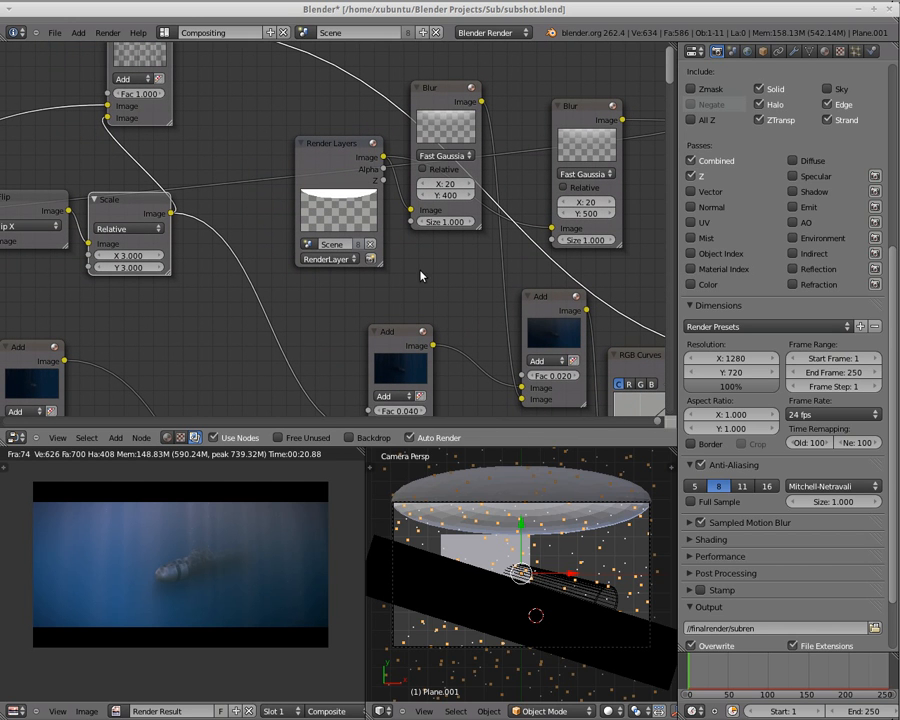
middle_click_drag(212, 285, 450, 234)
scroll(283, 262, "down", 2)
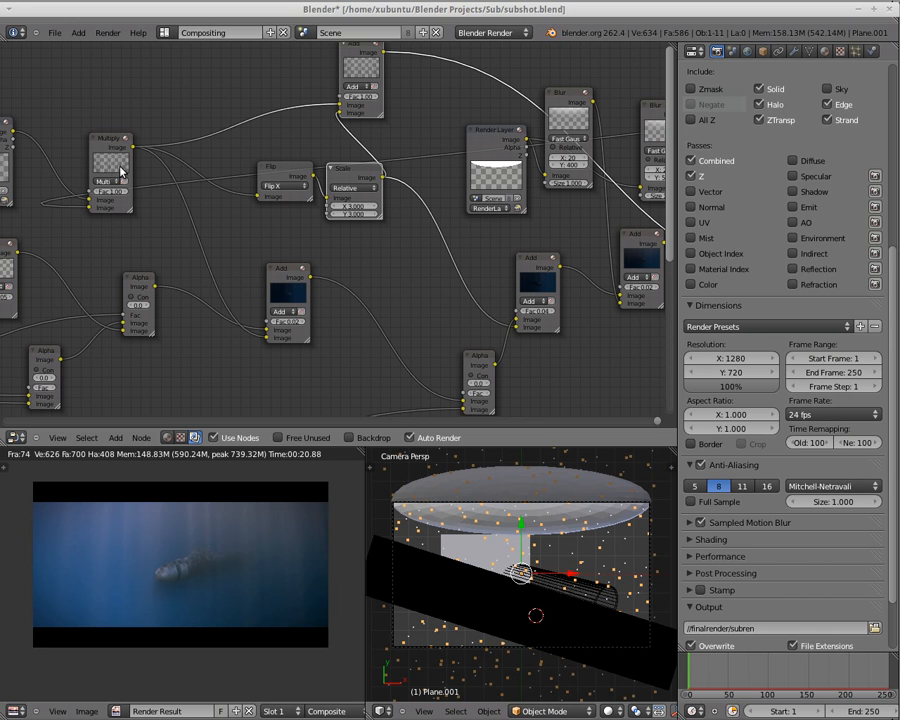
scroll(171, 590, "up", 2)
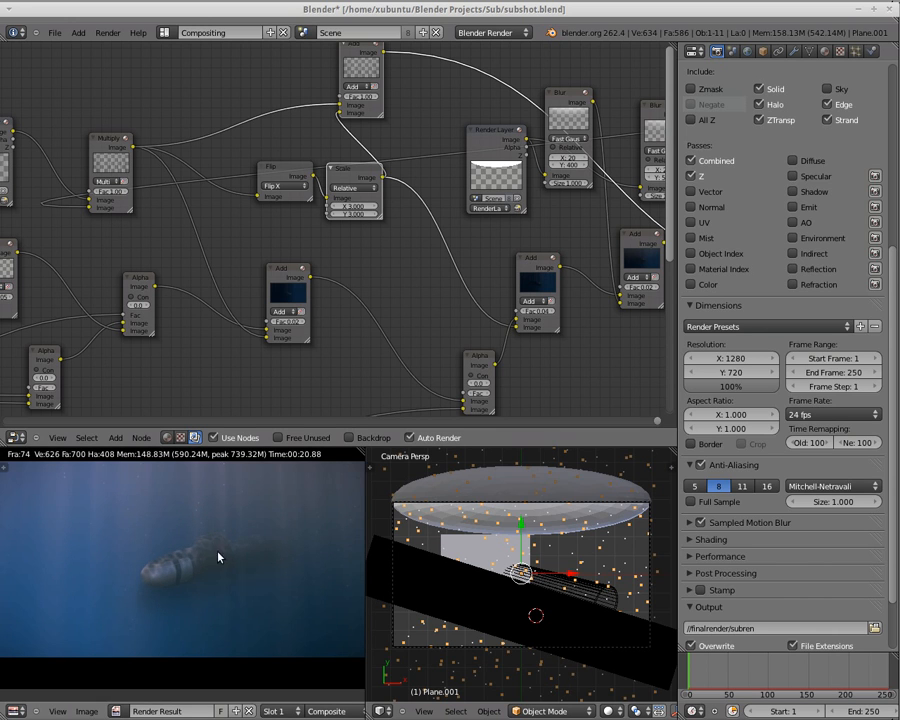
scroll(197, 506, "down", 1)
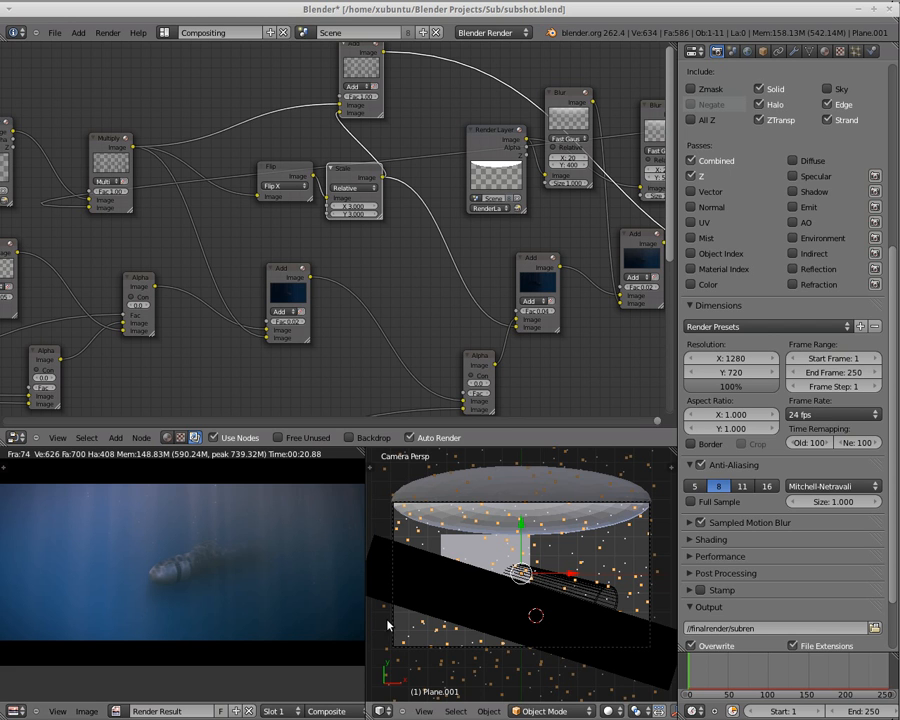
Step: Follow the node chain from the Blur nodes through RGB Curves and the final Add node to Color Balance
middle_click_drag(382, 249, 109, 294)
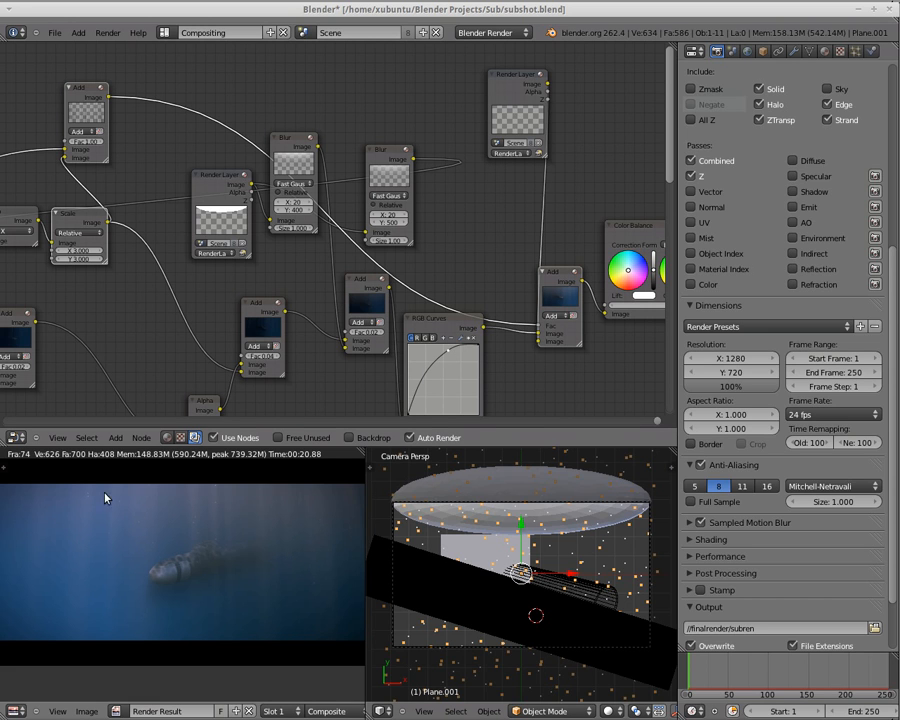
scroll(240, 492, "down", 1)
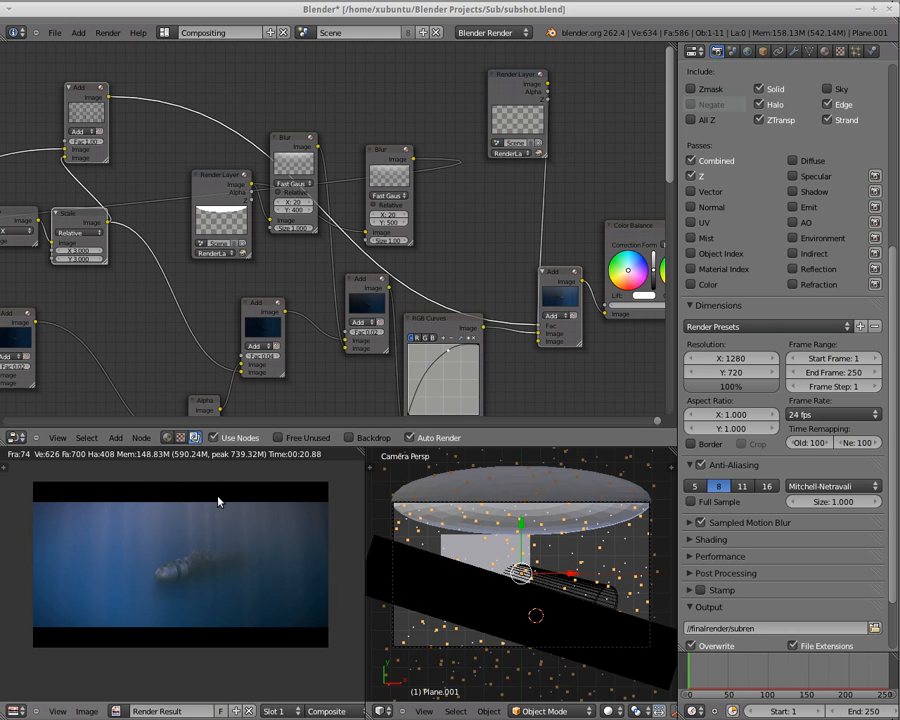
scroll(290, 230, "down", 1)
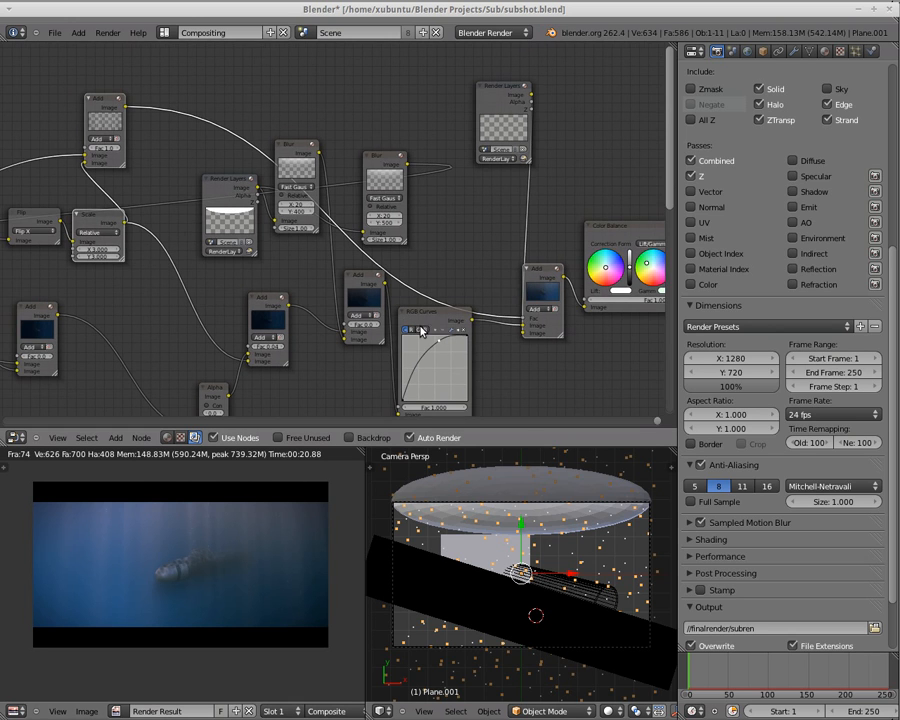
middle_click_drag(535, 400, 461, 355)
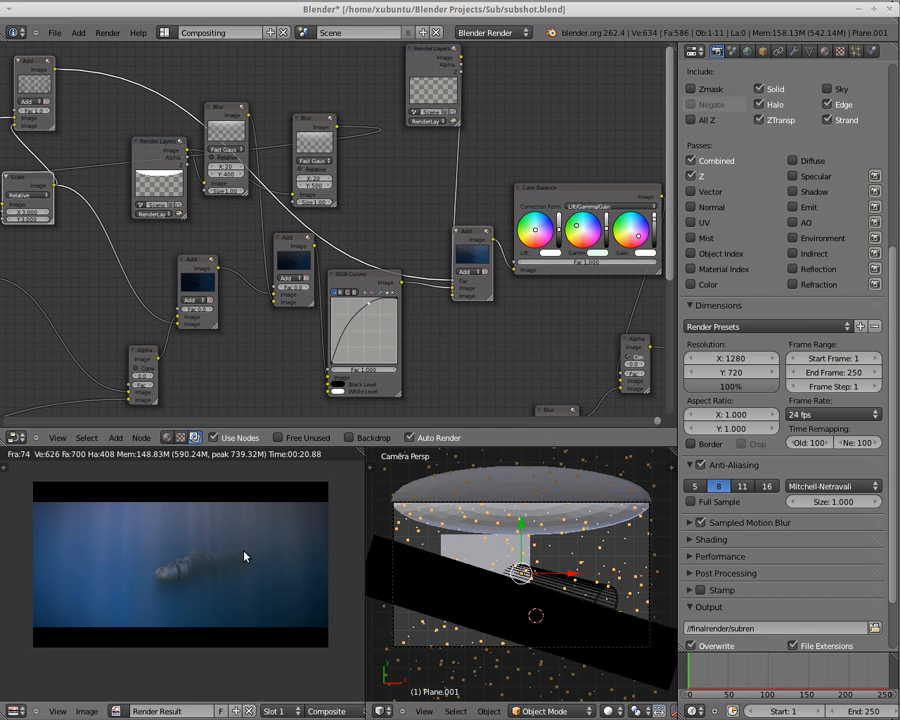
Step: Inspect the water, light rays and particles around the submarine in the render result against the RGB Curves and Add nodes
scroll(247, 575, "up", 3)
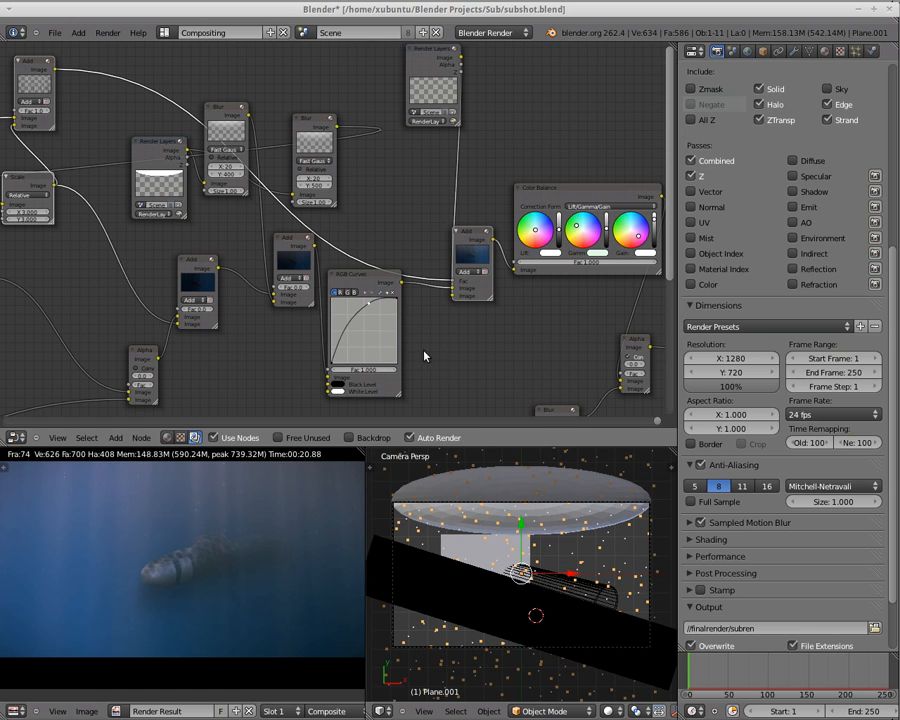
middle_click_drag(437, 337, 491, 340)
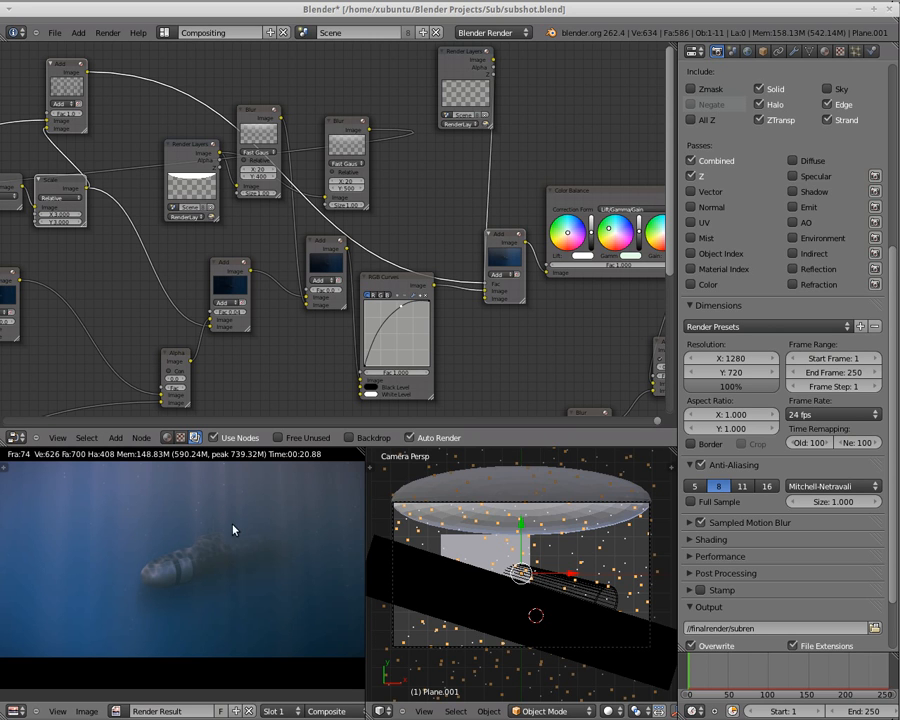
scroll(250, 508, "up", 2)
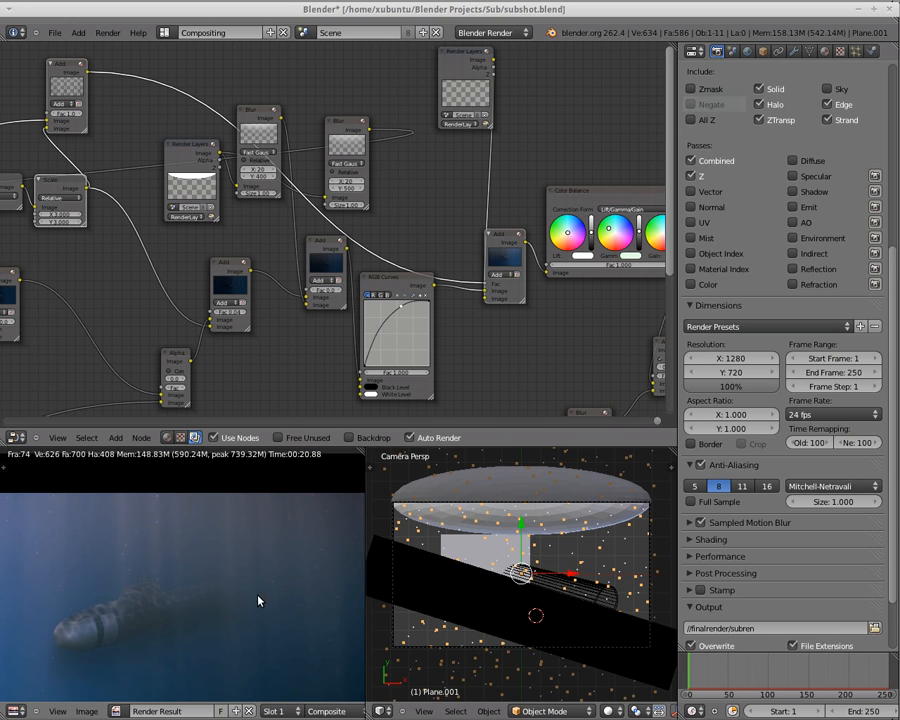
middle_click_drag(247, 596, 205, 554)
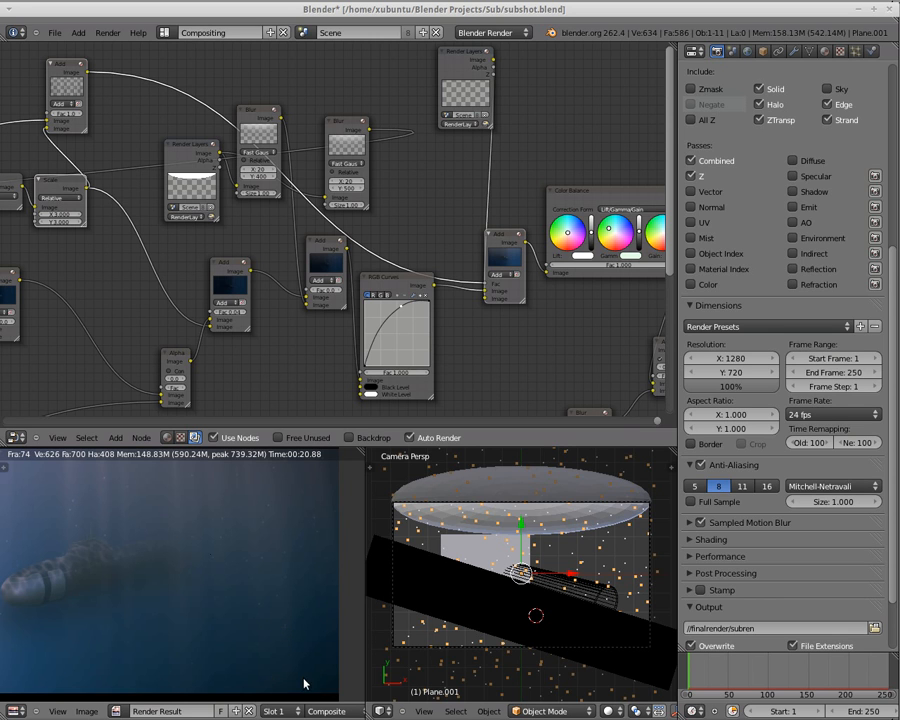
middle_click_drag(112, 534, 246, 588)
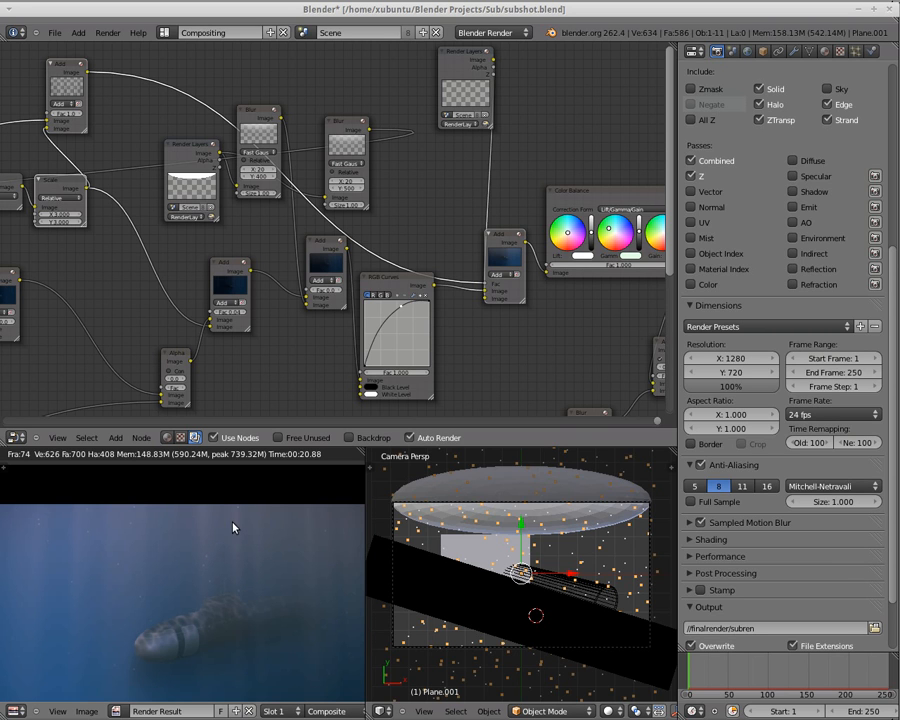
scroll(205, 571, "down", 1)
middle_click_drag(300, 568, 306, 514)
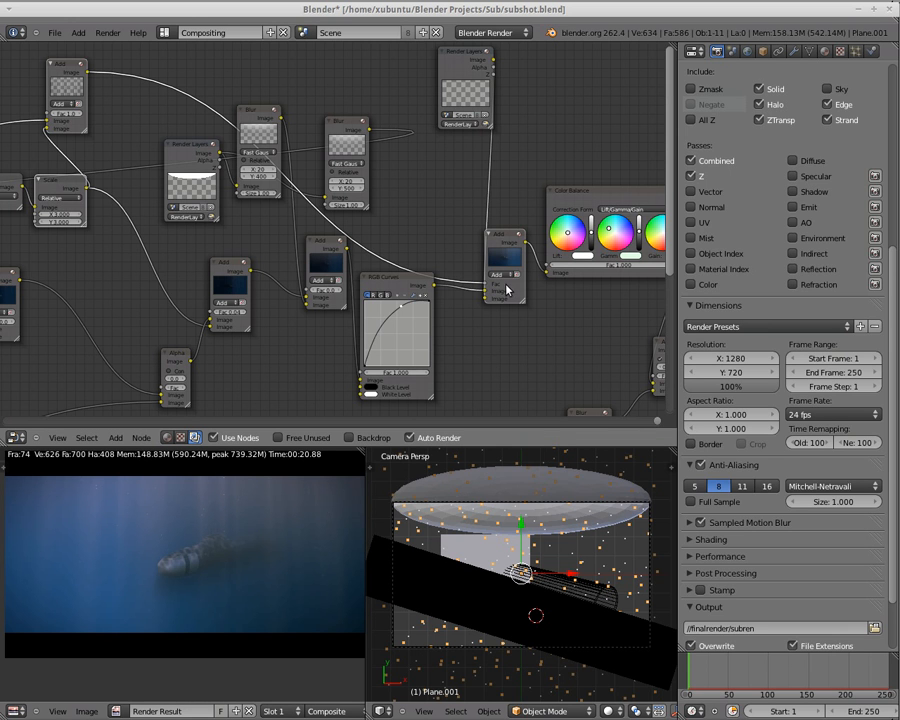
Step: Examine the oval Image node, its Blur node and the letterbox Image node, tracing their links into the two Alpha Over nodes
middle_click_drag(558, 320, 330, 200)
scroll(434, 386, "up", 2)
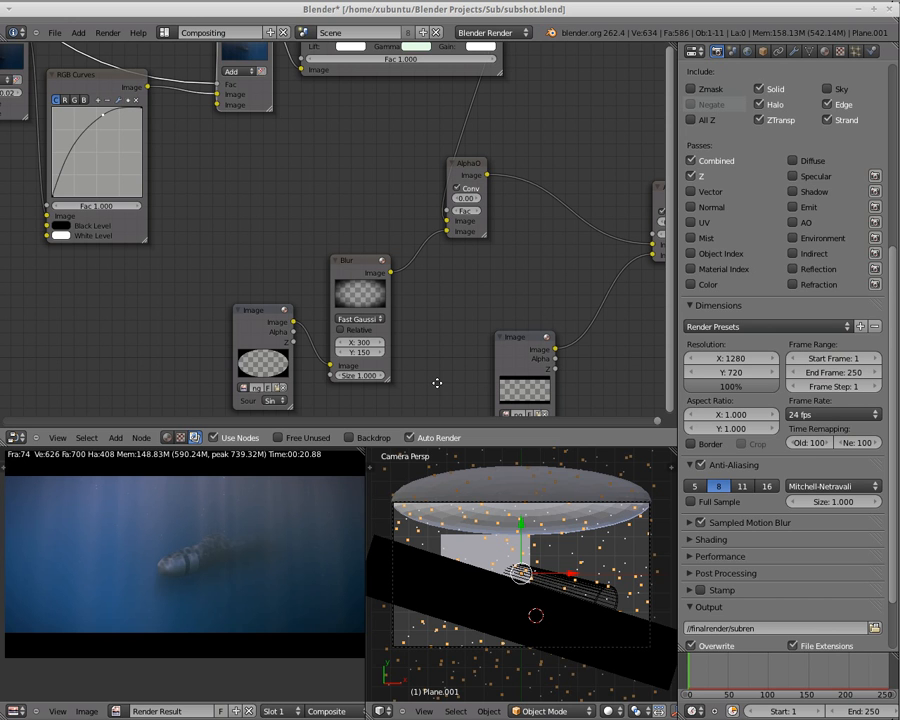
middle_click_drag(440, 370, 481, 290)
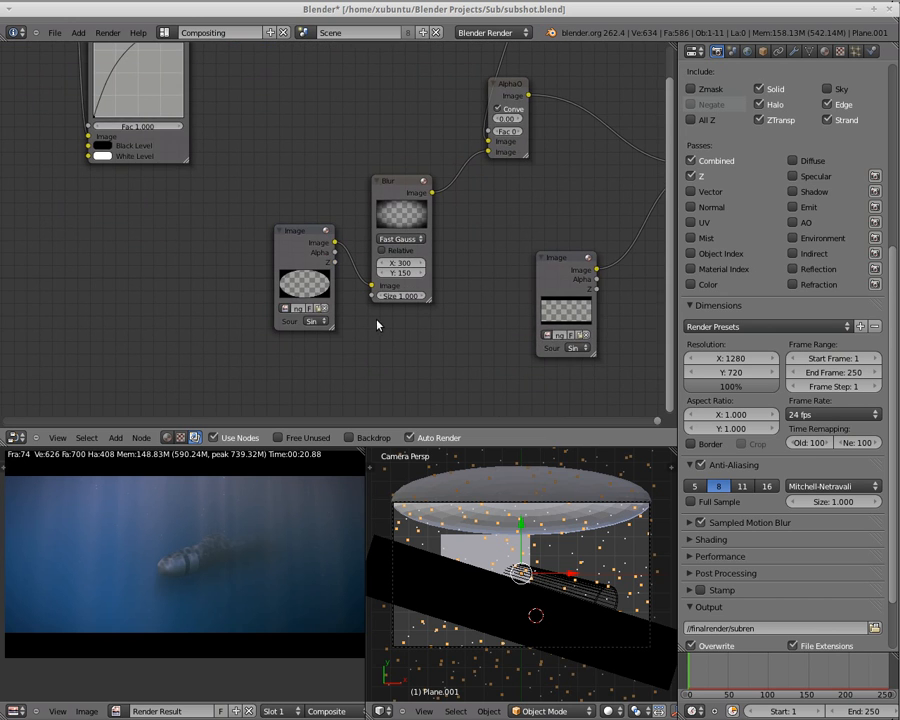
scroll(358, 340, "up", 2)
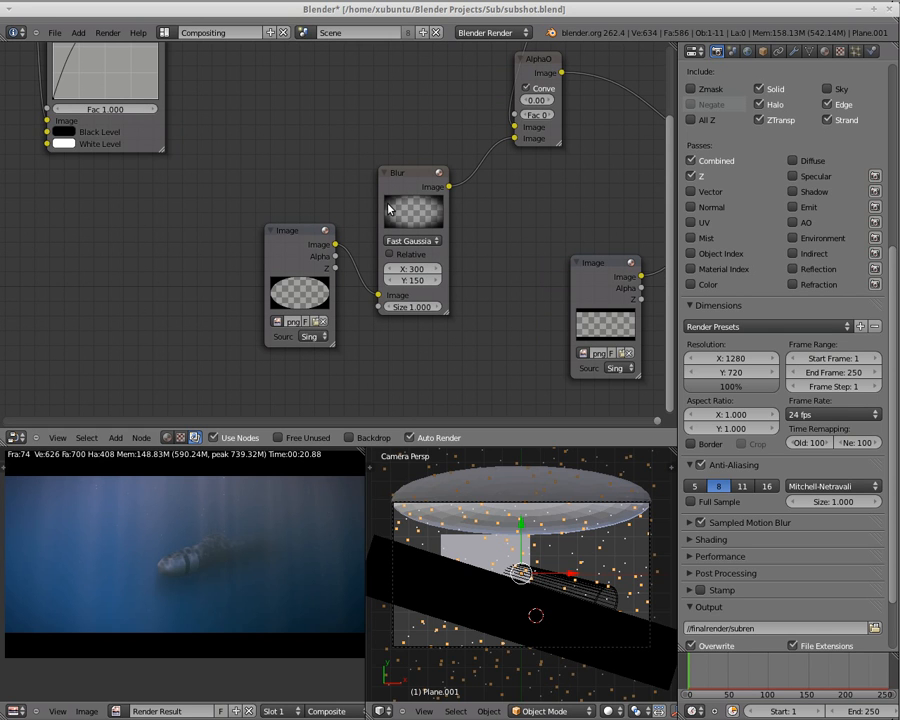
middle_click_drag(508, 181, 381, 297)
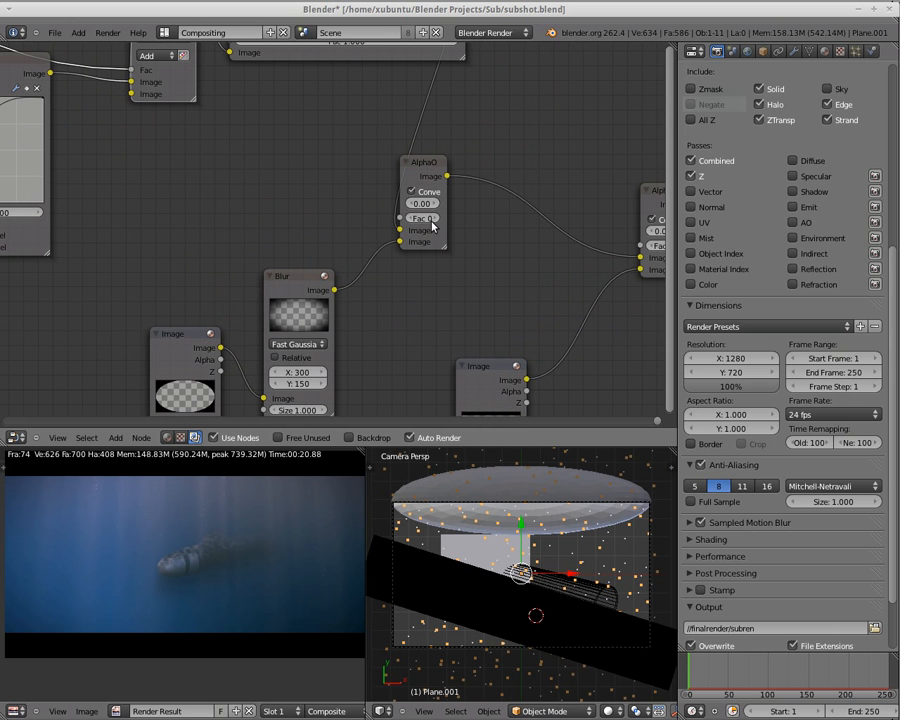
middle_click_drag(396, 295, 320, 193)
middle_click_drag(479, 363, 462, 306)
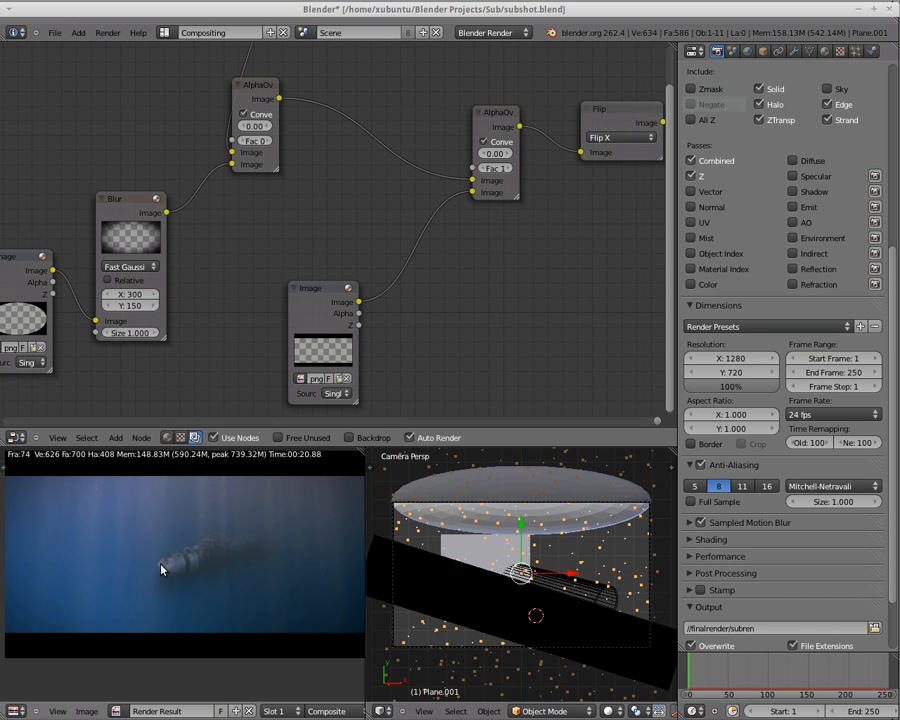
Step: Check the submarine in the render result and trace its Render Layers node through the lower RGB Curves to the Directional Blur
scroll(205, 599, "up", 2)
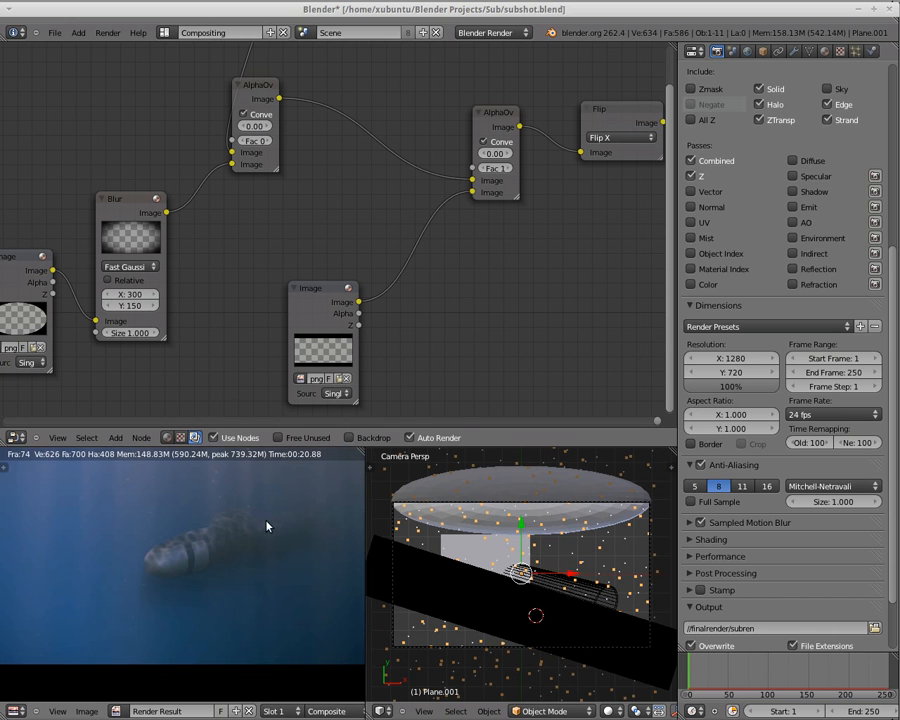
scroll(229, 320, "down", 6)
middle_click_drag(286, 335, 374, 361)
middle_click_drag(198, 301, 639, 371)
middle_click_drag(650, 368, 645, 374)
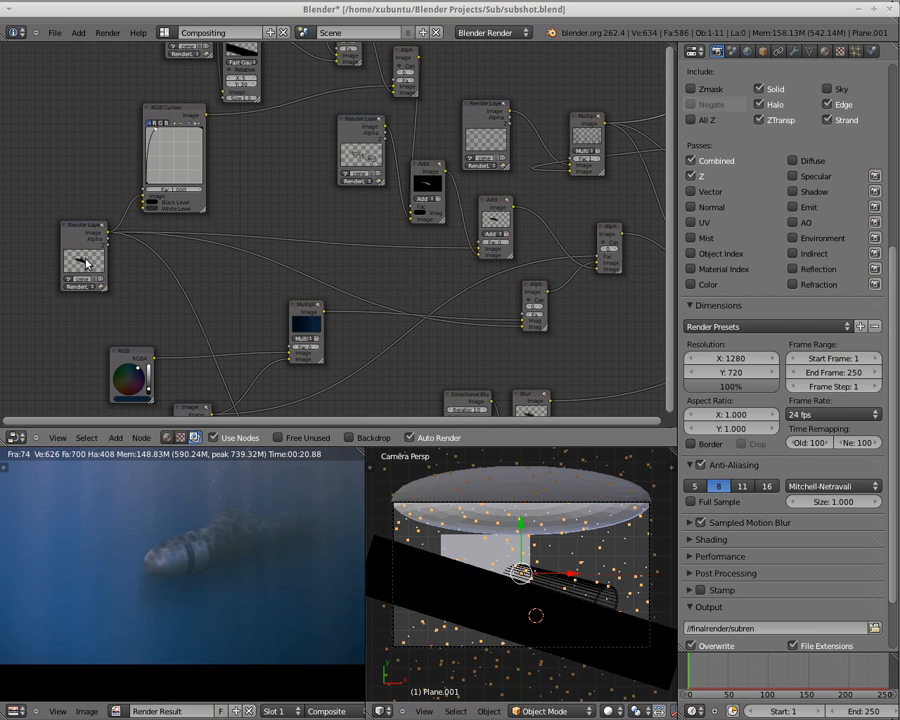
middle_click_drag(427, 381, 434, 279)
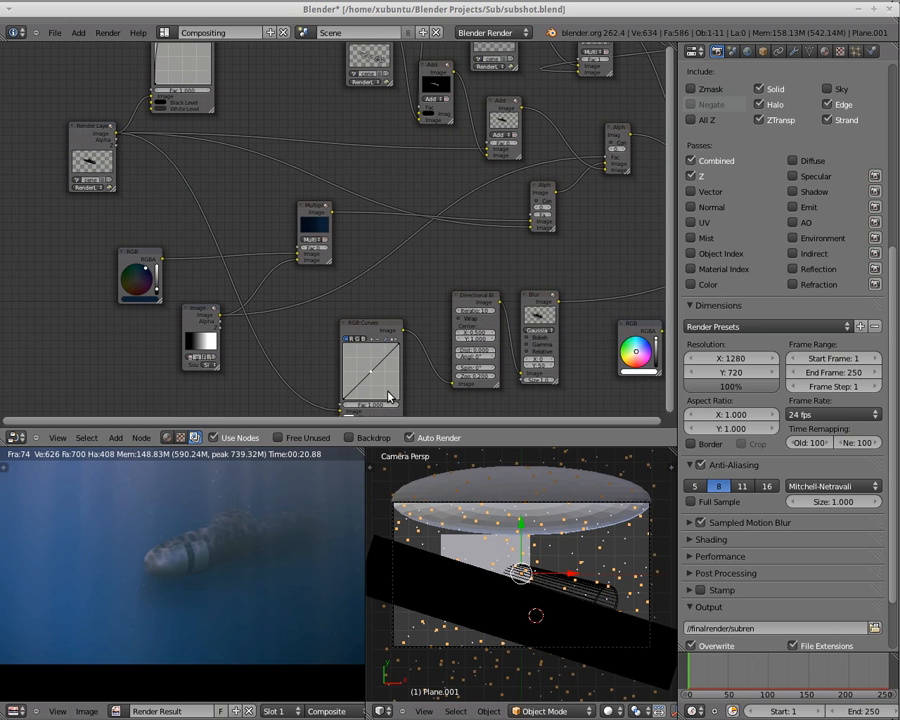
middle_click_drag(424, 381, 377, 345)
middle_click_drag(445, 387, 335, 377)
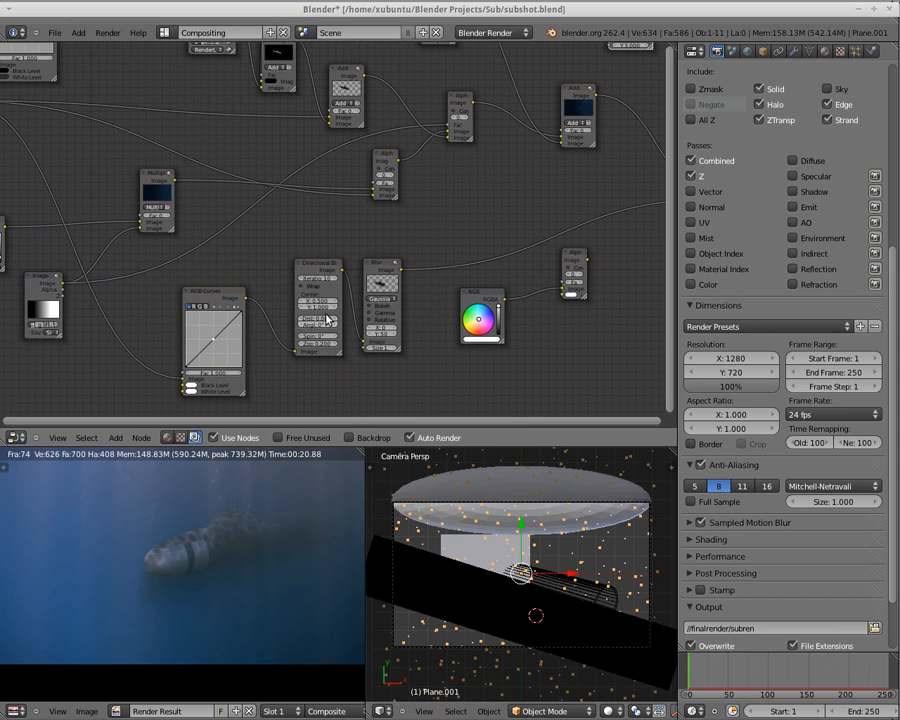
Step: Examine the Directional Blur and Gaussian Blur settings against the dark haze around the submarine in the render result
scroll(325, 320, "up", 3)
scroll(325, 320, "up", 2)
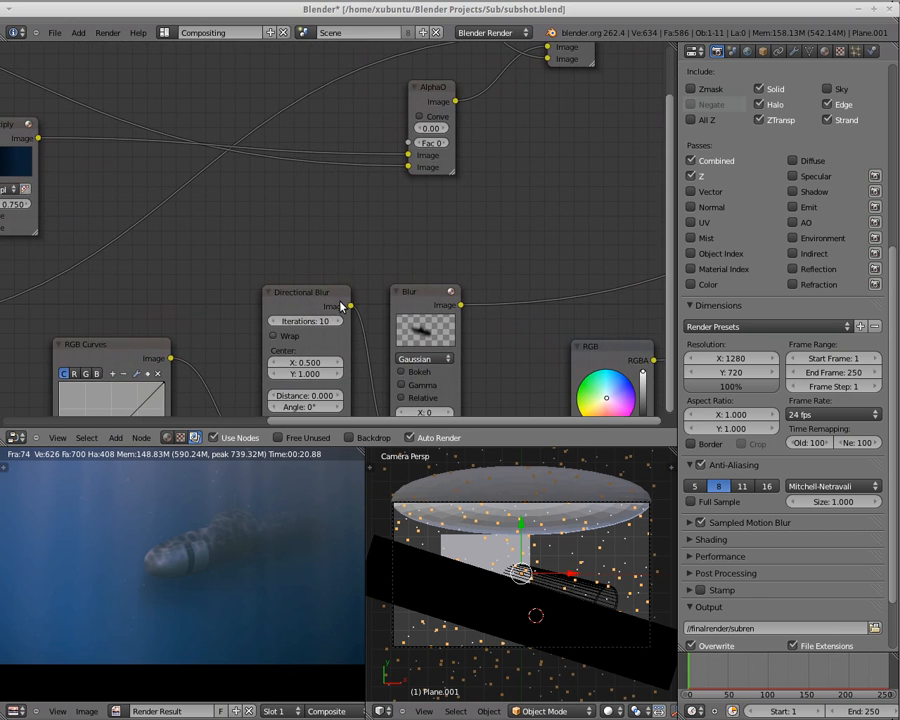
middle_click_drag(348, 249, 358, 157)
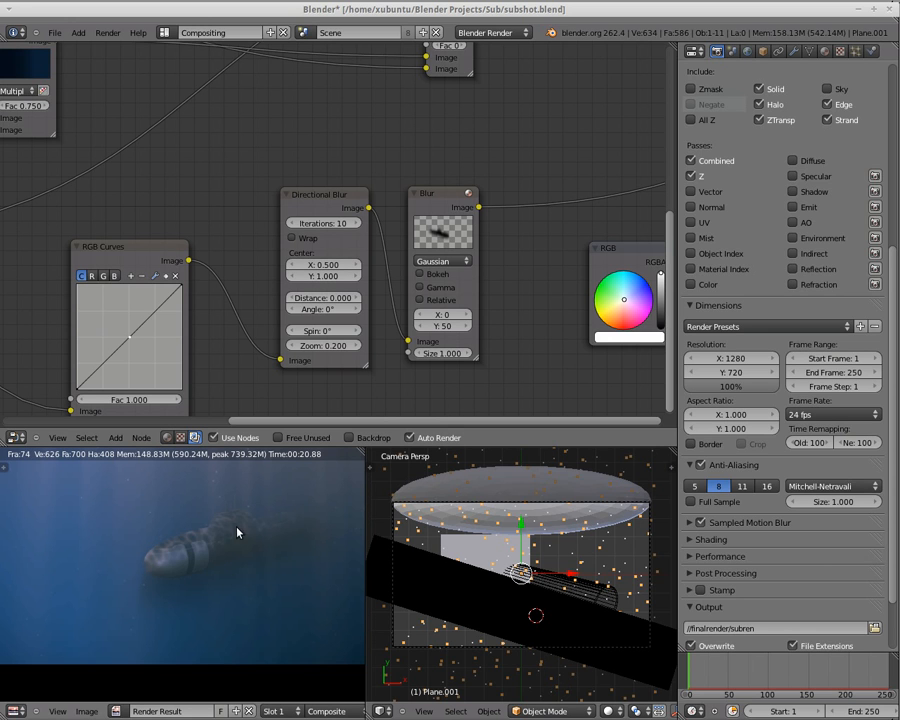
scroll(150, 532, "down", 1)
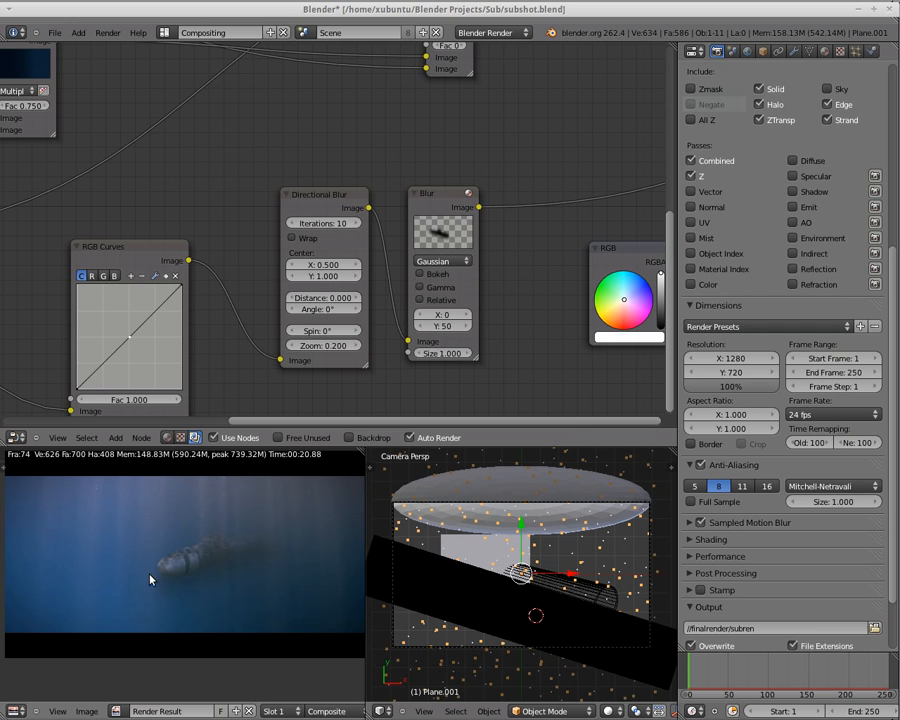
scroll(326, 300, "up", 1)
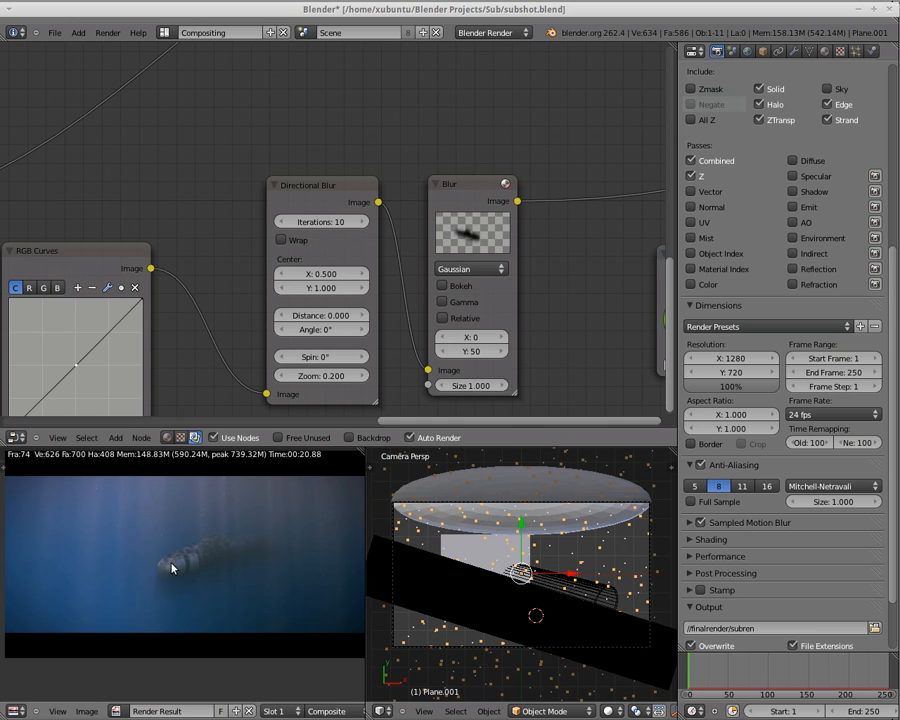
middle_click_drag(542, 295, 422, 251)
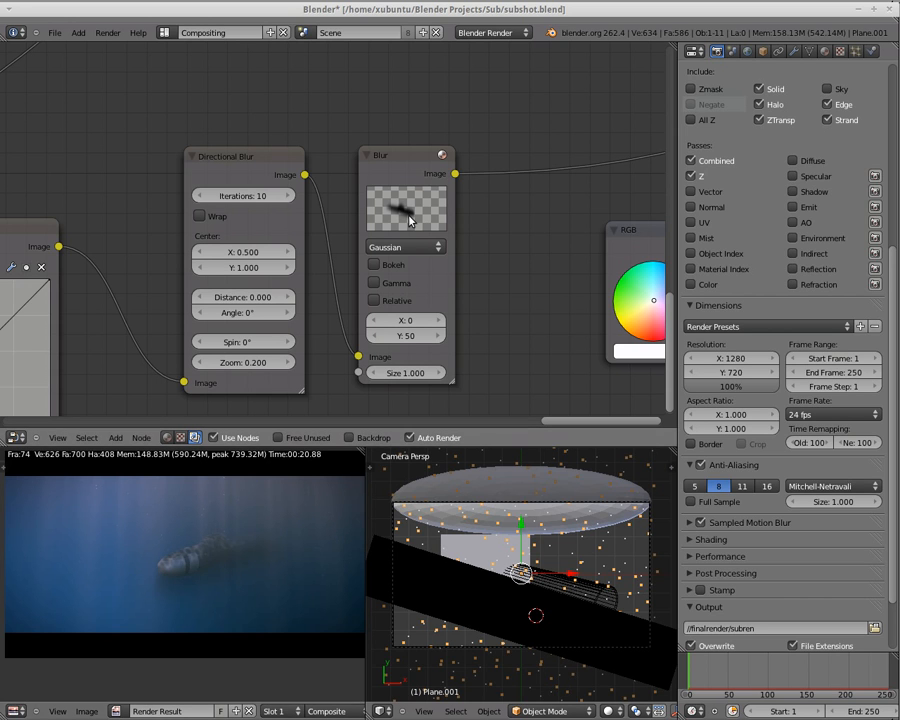
scroll(512, 246, "down", 1)
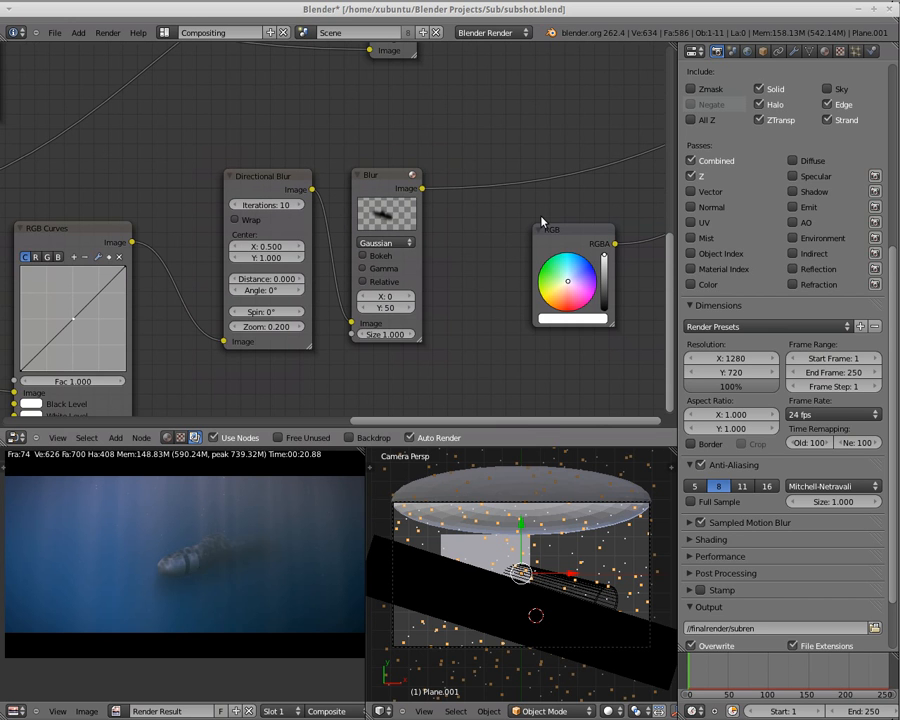
Step: Follow the submarine's blurred output past the unconnected RGB and Alpha Over nodes to the Alpha Over feeding the Add nodes
middle_click_drag(571, 199, 122, 263)
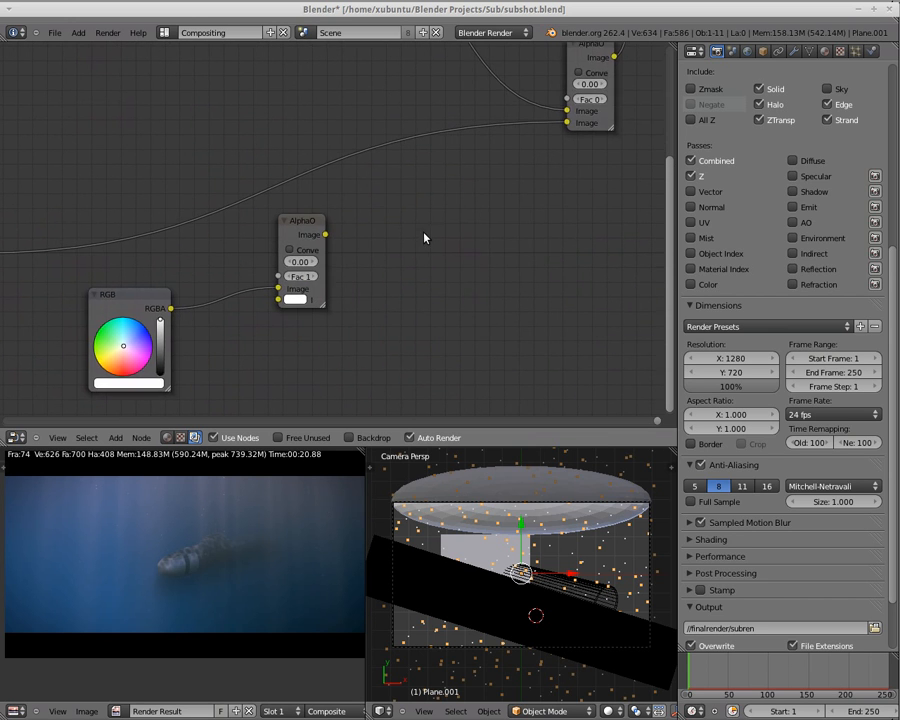
scroll(527, 202, "down", 3)
middle_click_drag(514, 217, 466, 276)
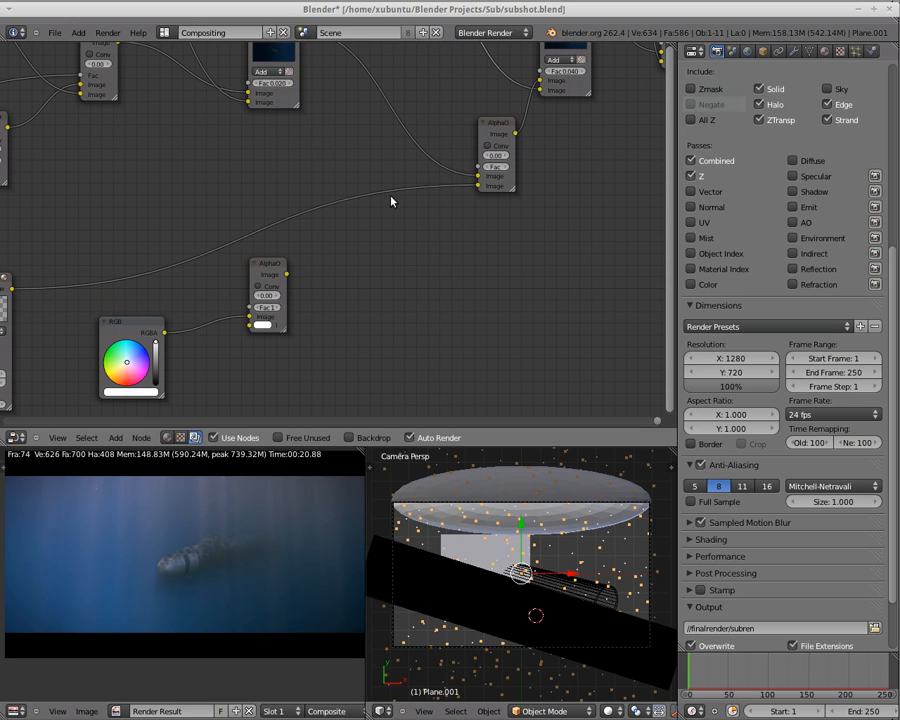
middle_click_drag(380, 152, 438, 280)
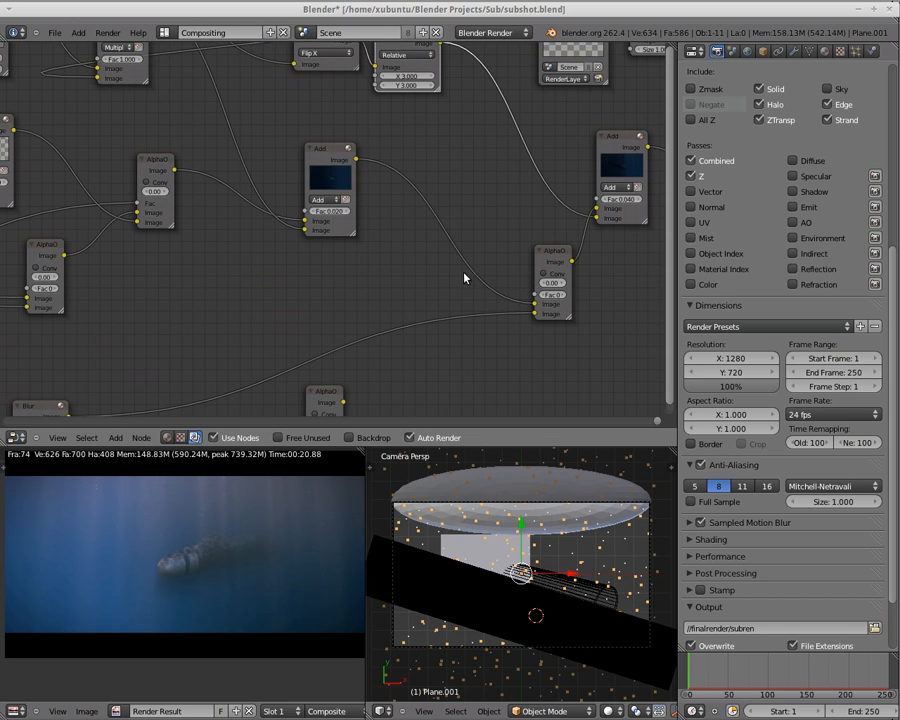
scroll(457, 278, "down", 1)
middle_click_drag(490, 215, 394, 297)
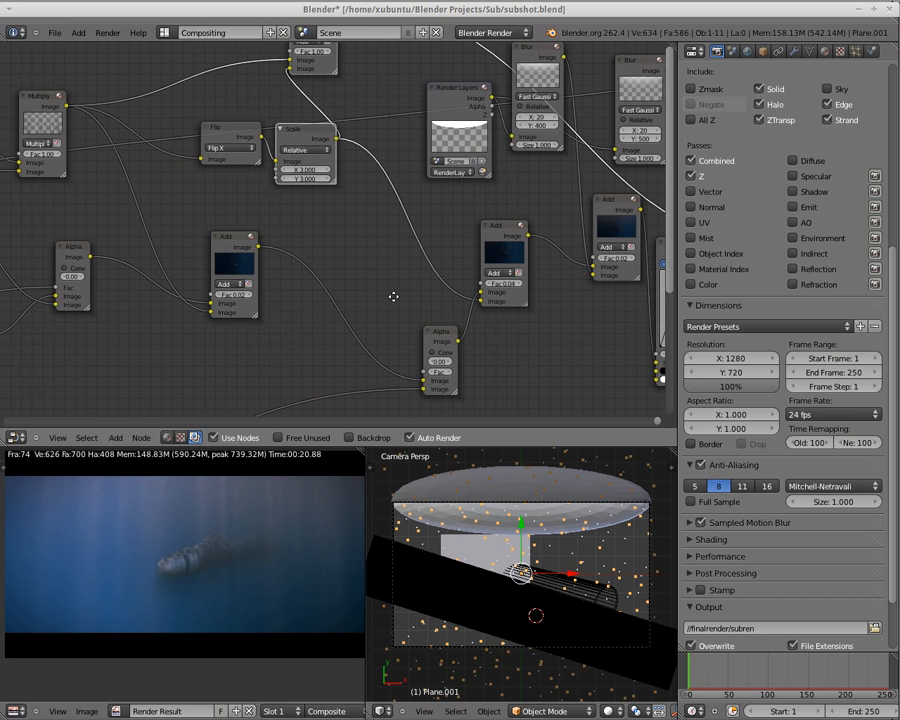
middle_click_drag(558, 328, 580, 261)
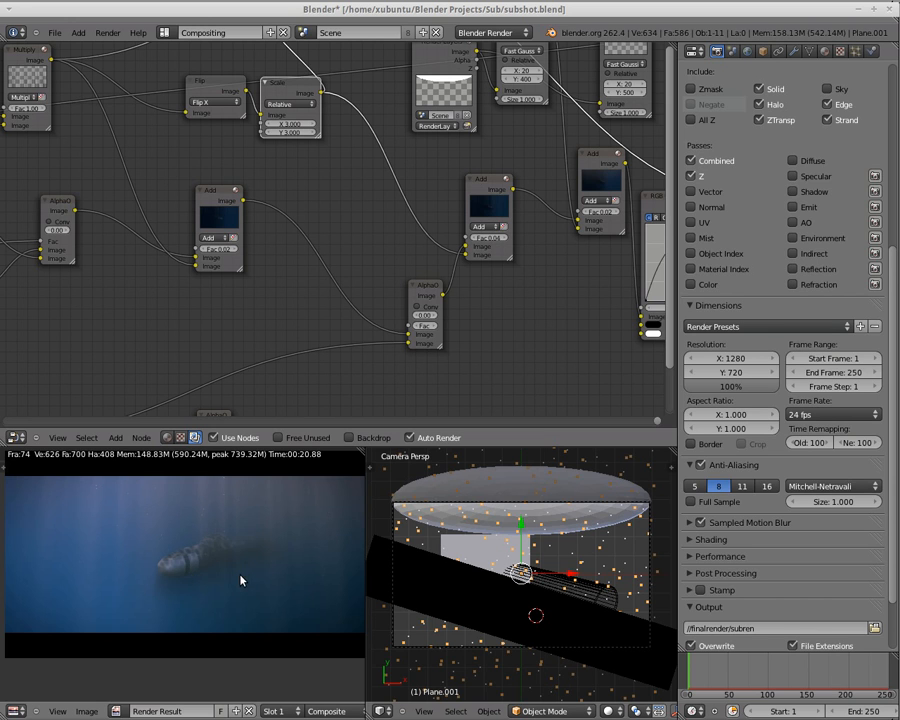
Step: Inspect the finished submarine render up close and in full against the final Alpha Over, Flip and Composite nodes
scroll(190, 590, "up", 3)
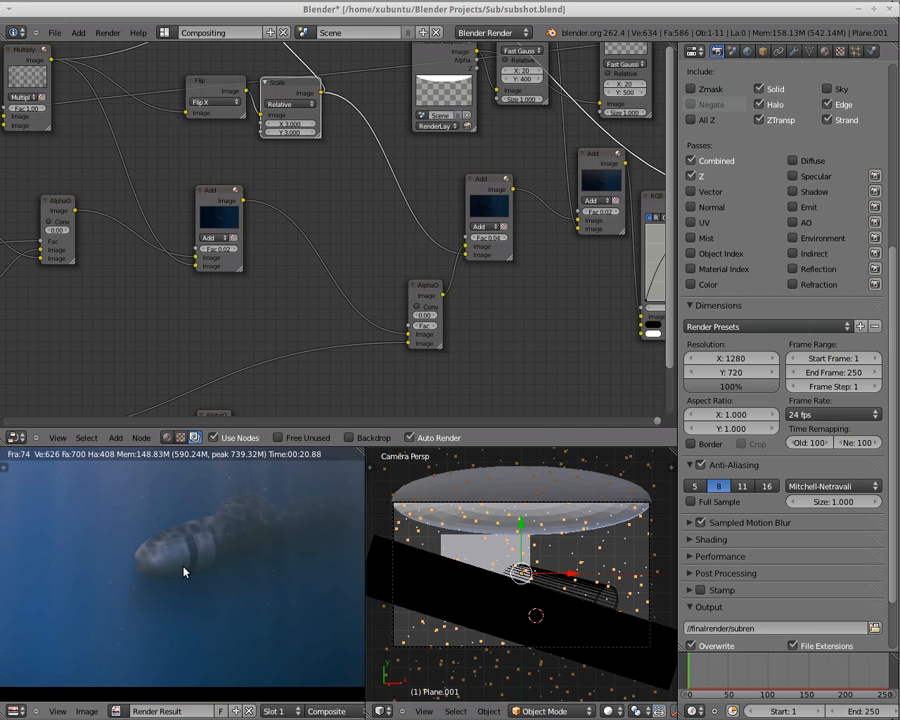
scroll(174, 585, "down", 5)
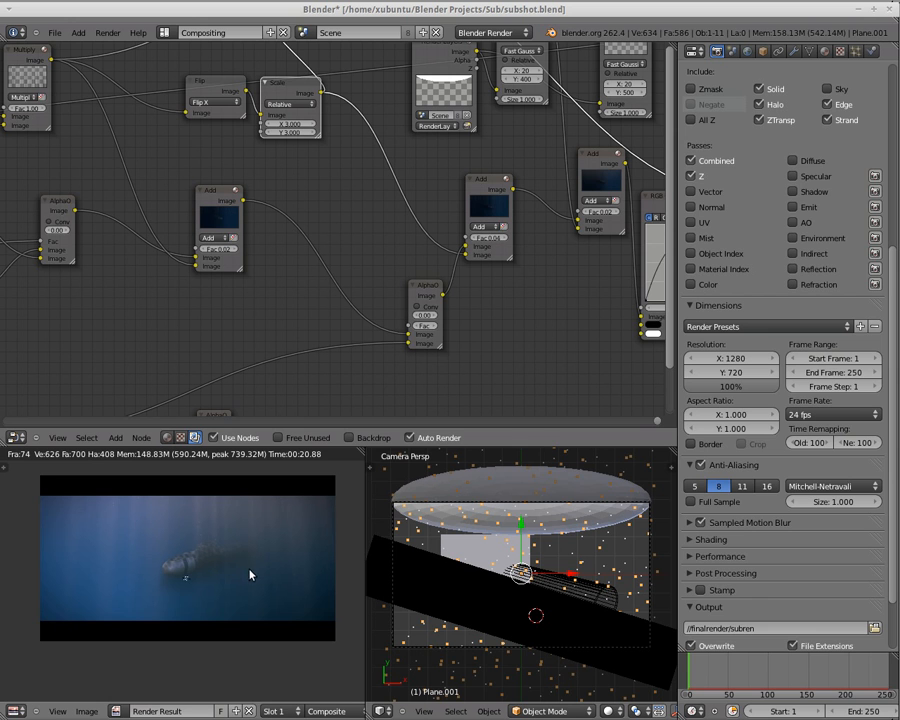
mouse_move(480, 311)
middle_mouse_down()
mouse_move(48, 309)
mouse_move(145, 277)
mouse_move(480, 306)
mouse_move(387, 260)
middle_mouse_up()
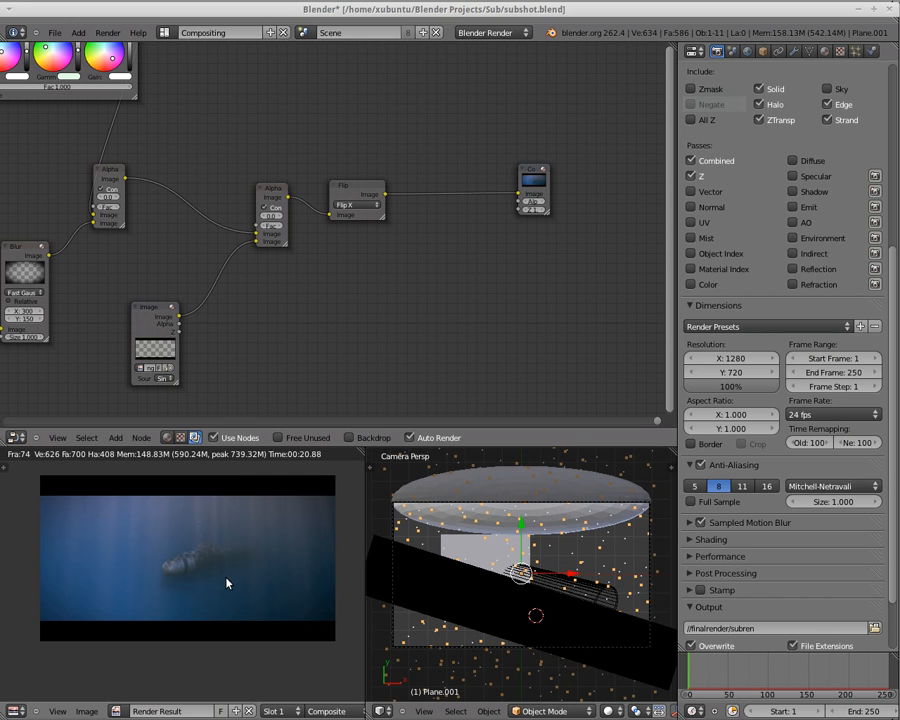
scroll(228, 580, "up", 2)
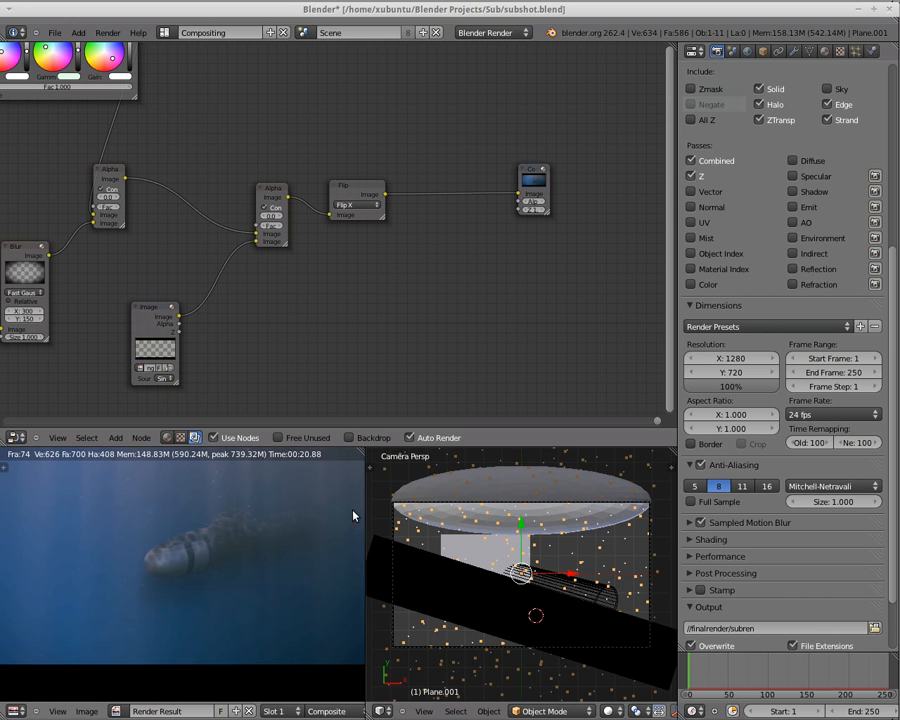
scroll(136, 552, "down", 2)
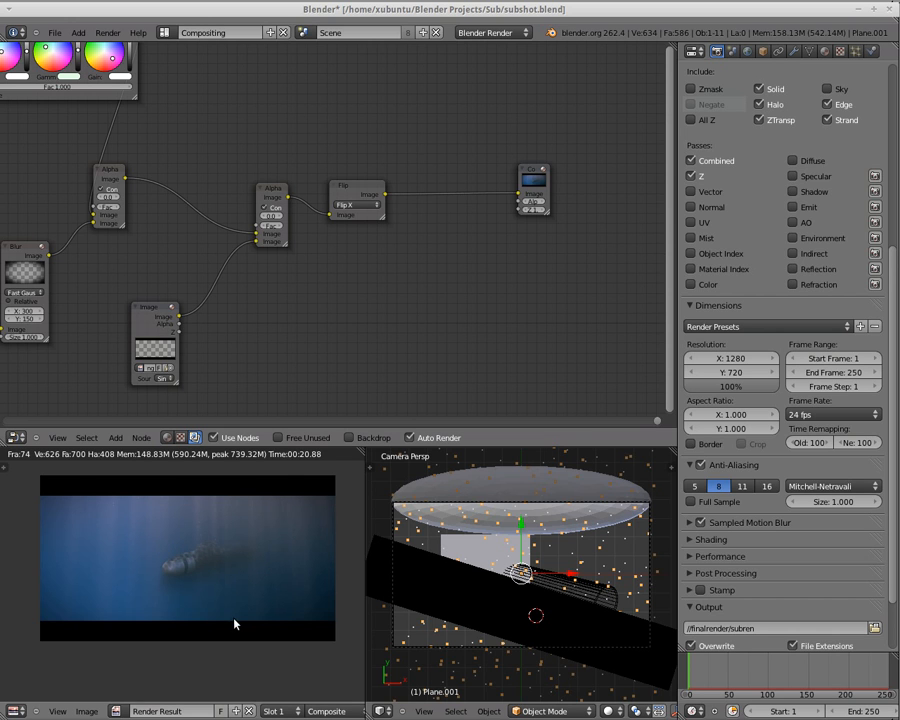
scroll(240, 610, "up", 2)
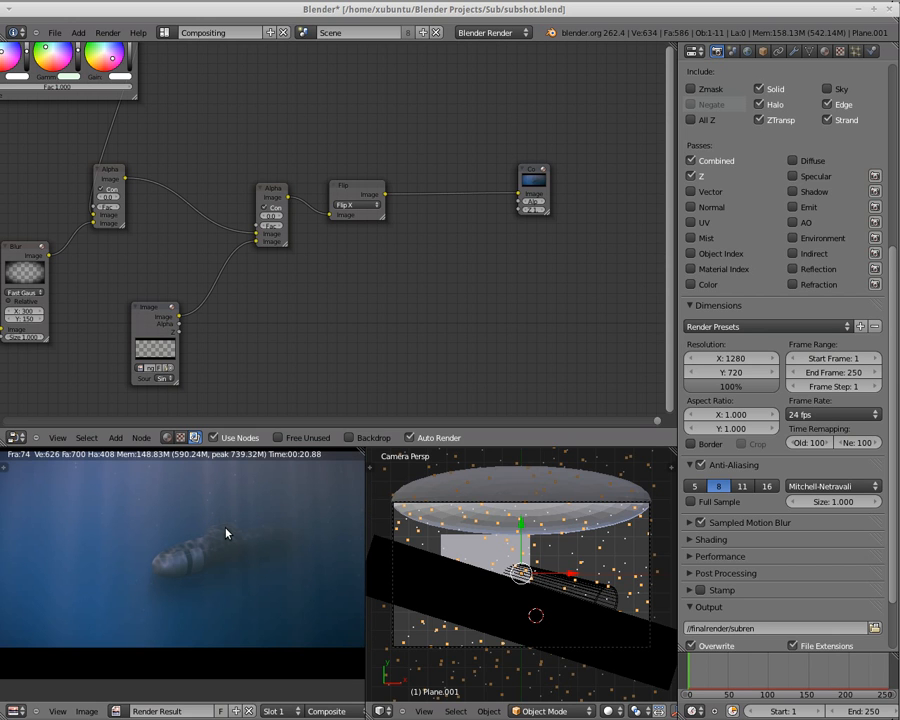
middle_click_drag(207, 552, 215, 570)
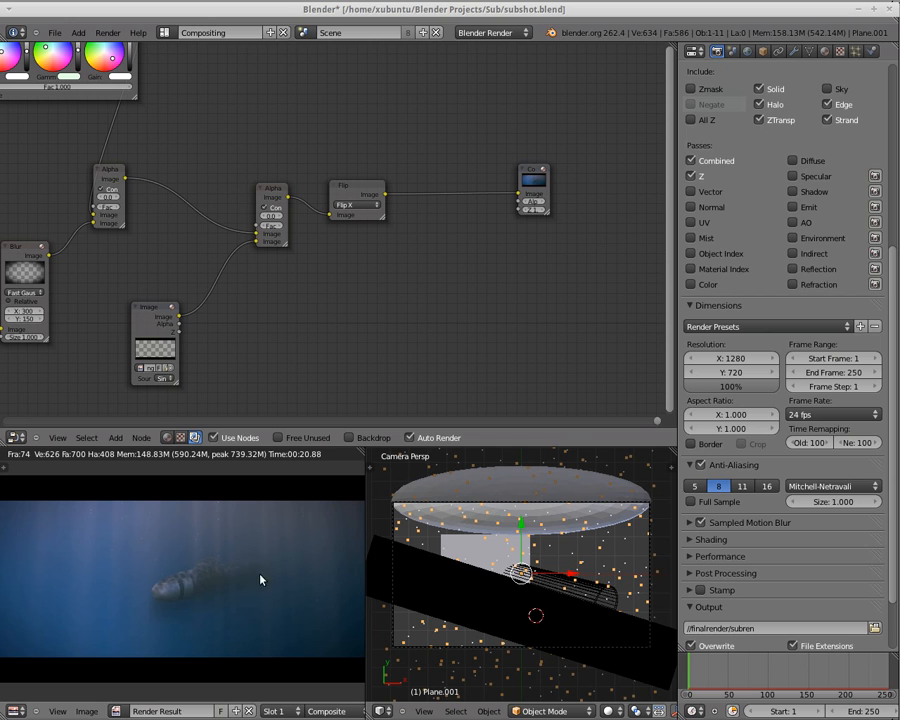